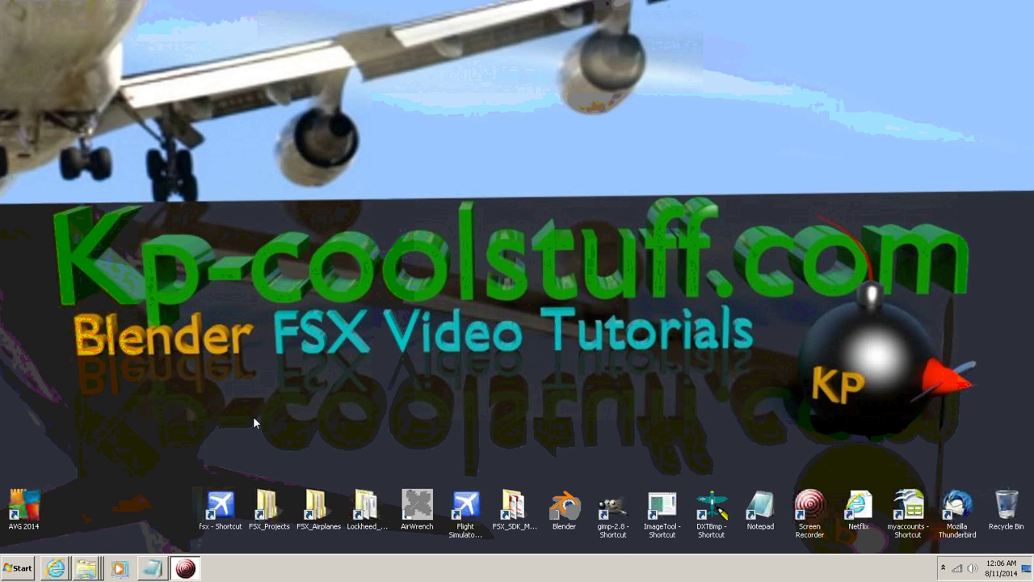
Step: Review the tutorial resource notes, then the GIMP 2.8 site and the gimp-dds plugin page
click(153, 569)
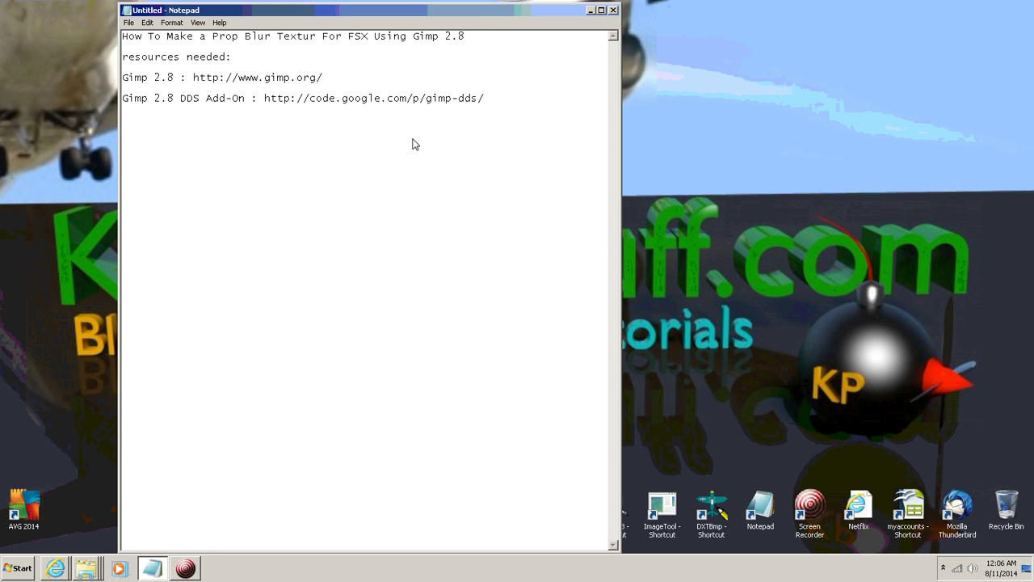
click(591, 10)
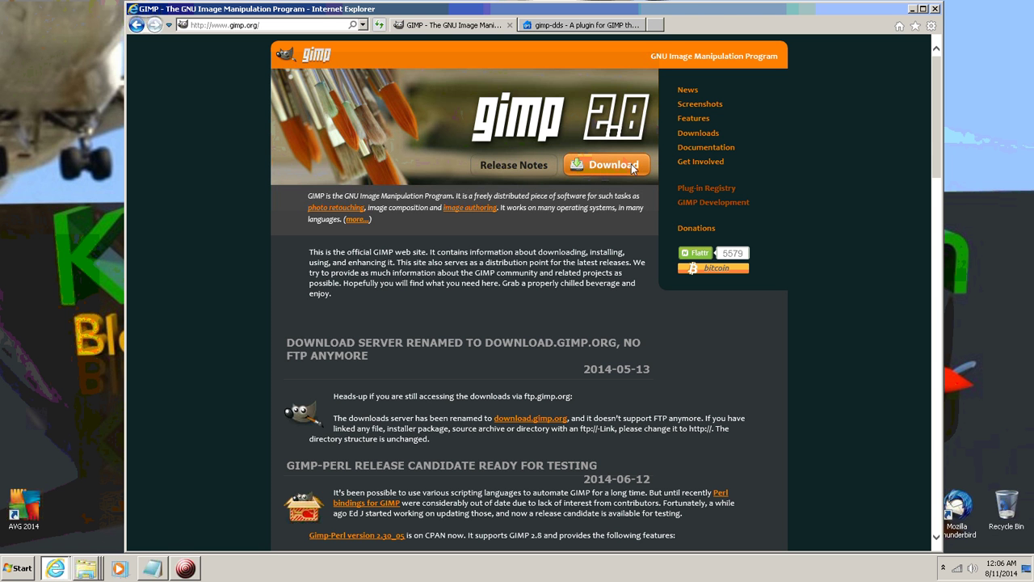
click(569, 27)
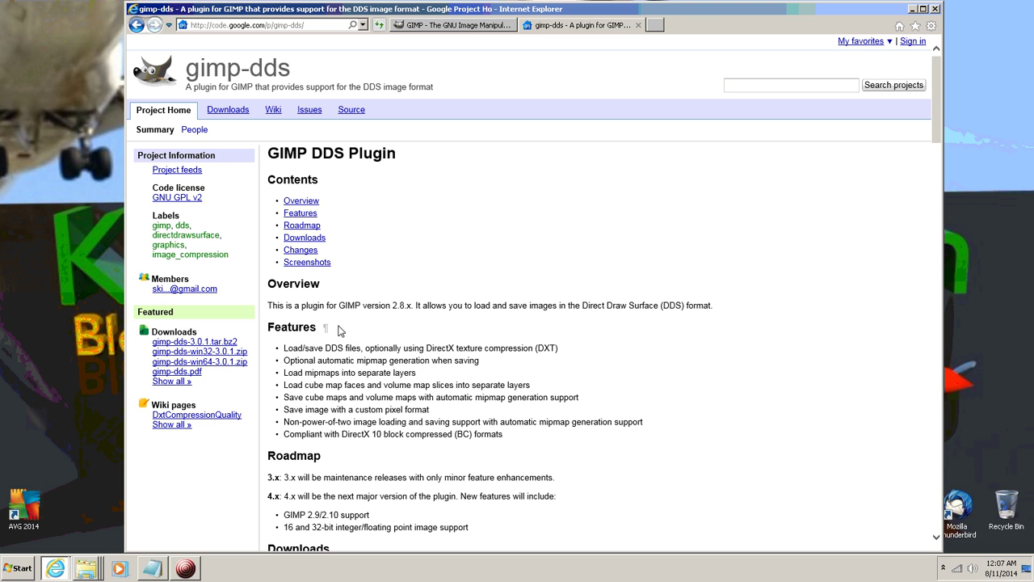
click(912, 9)
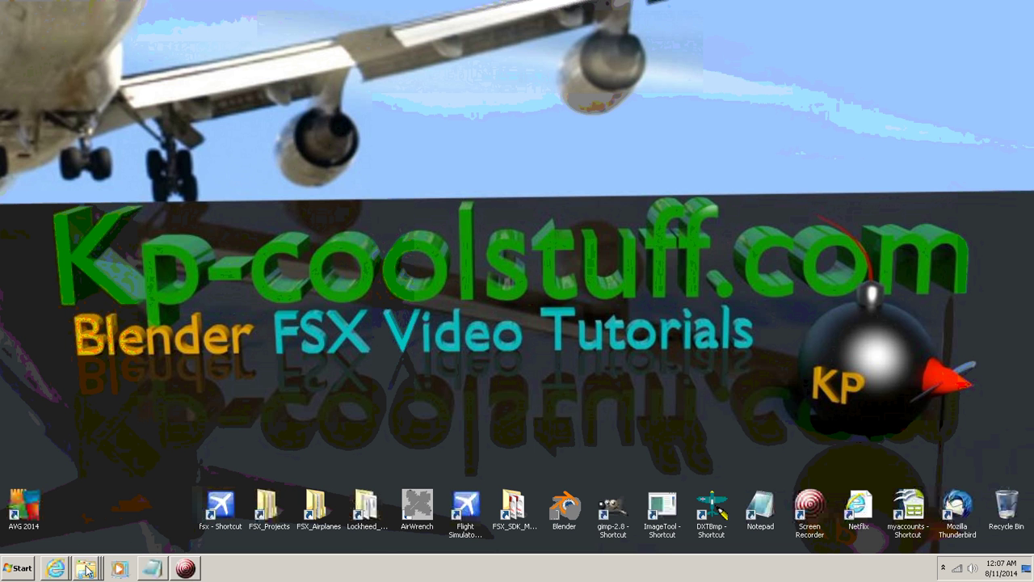
Step: Read the DDS plugin's readme in C:\Software\Gimp\DDS_Add_On\unzip for the install location, closing the file and folder when done
click(87, 570)
click(236, 282)
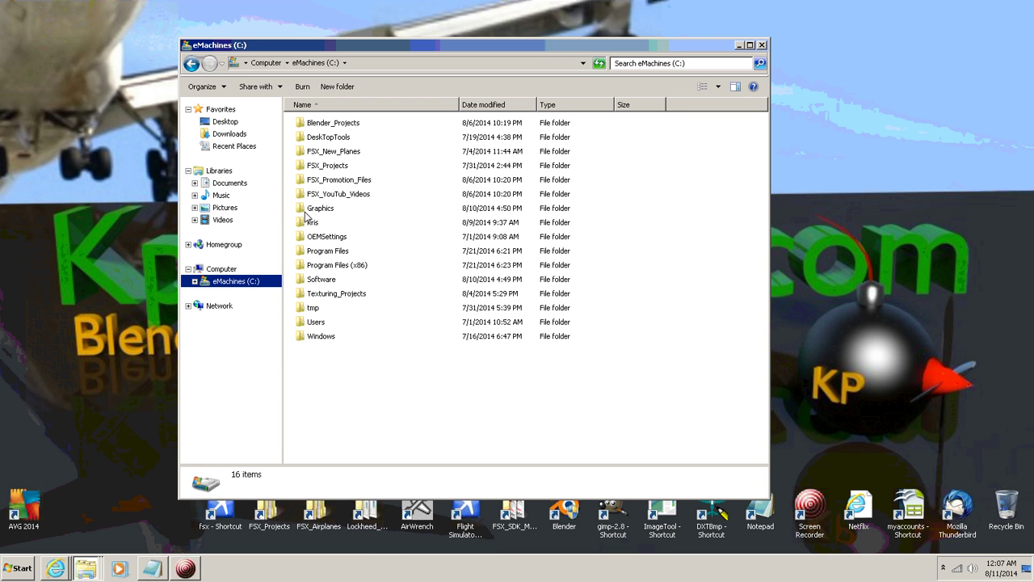
double_click(301, 279)
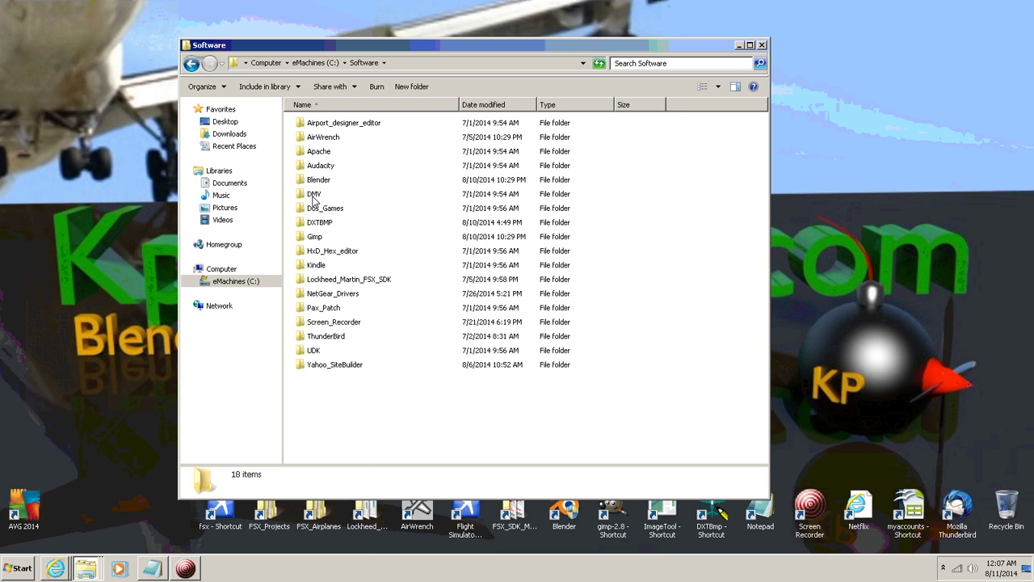
double_click(301, 237)
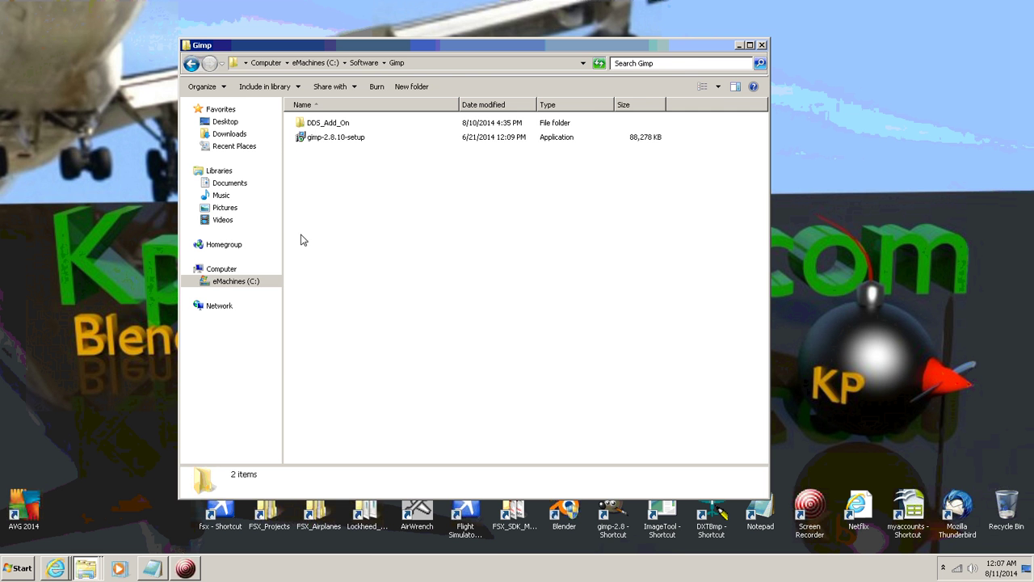
double_click(306, 126)
double_click(307, 124)
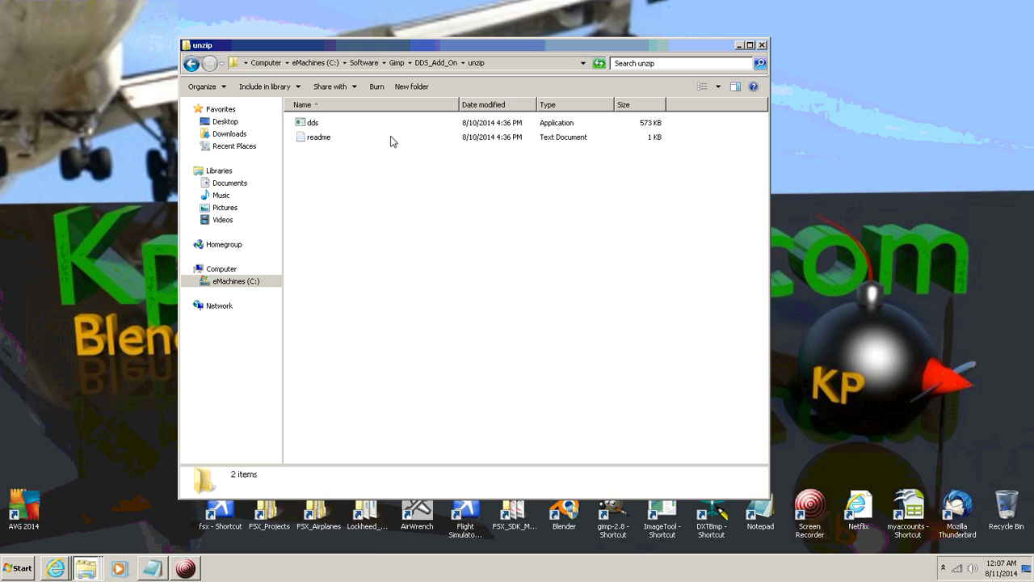
double_click(303, 141)
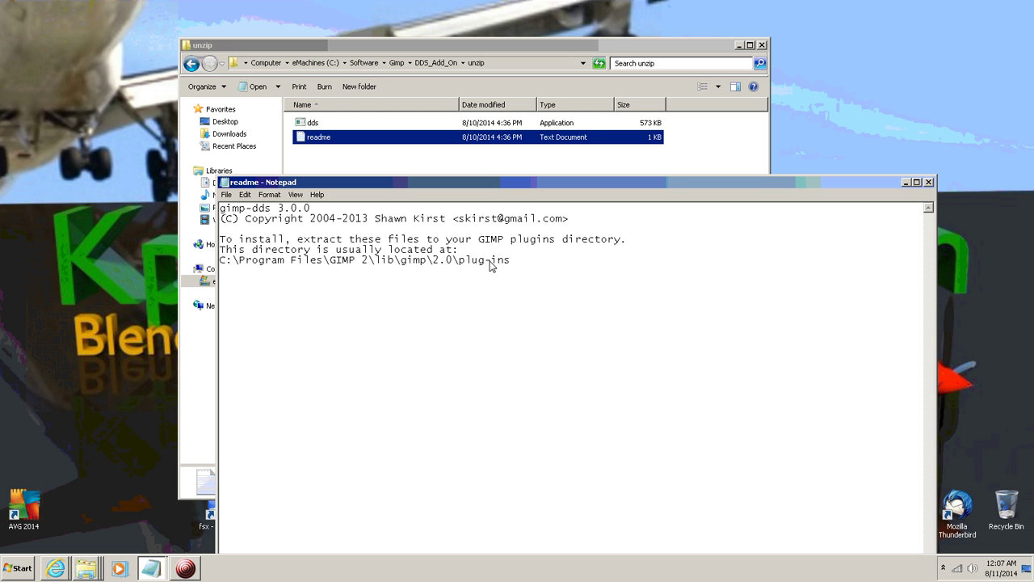
click(929, 182)
click(762, 45)
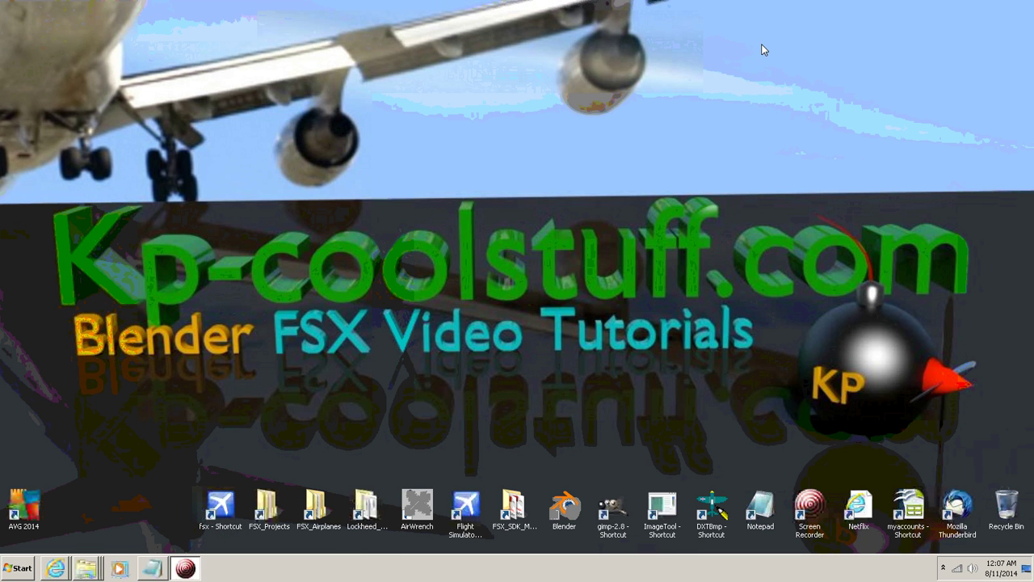
Step: Launch GIMP 2.8 from the desktop
click(613, 510)
double_click(612, 511)
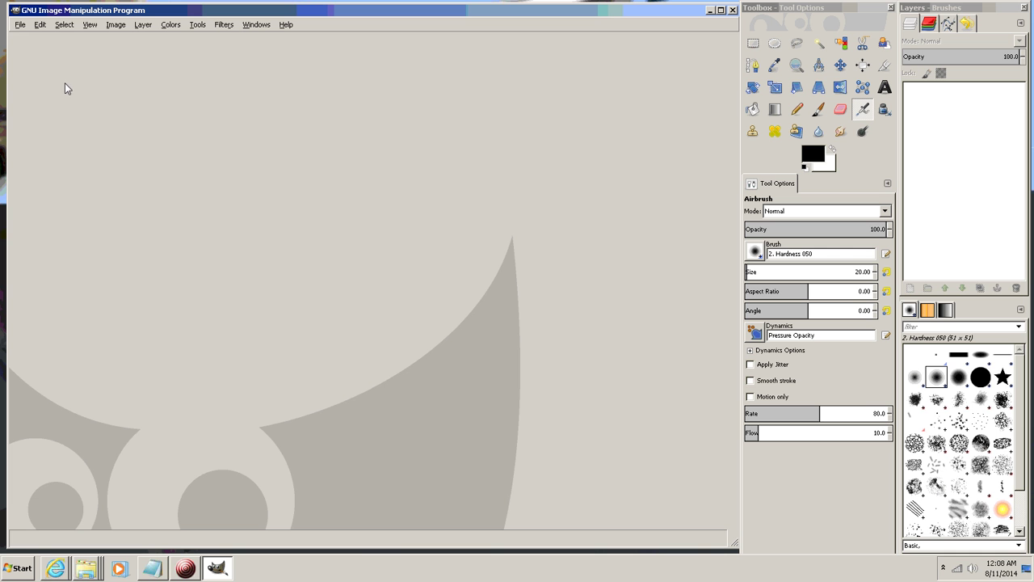
click(19, 26)
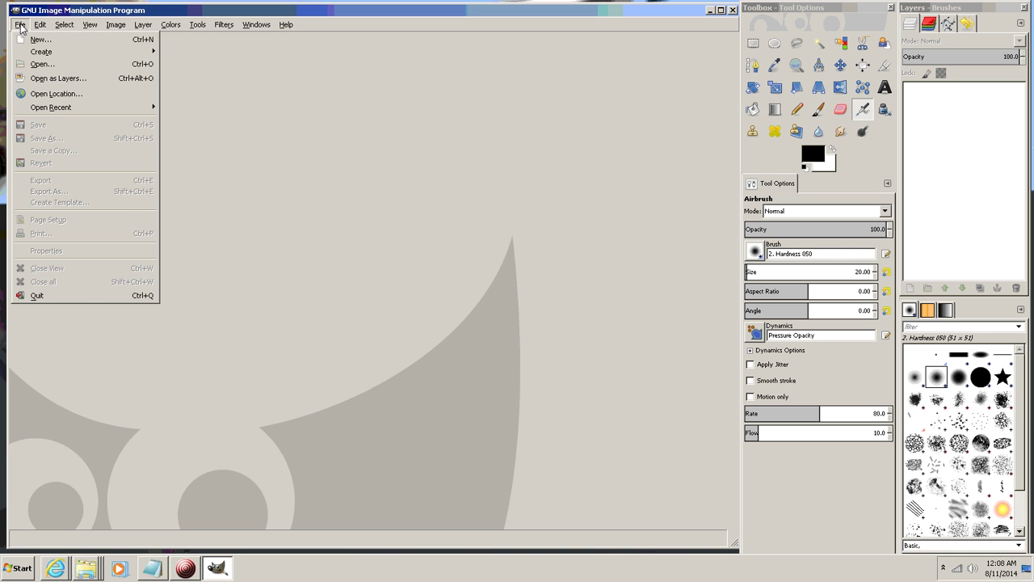
click(41, 42)
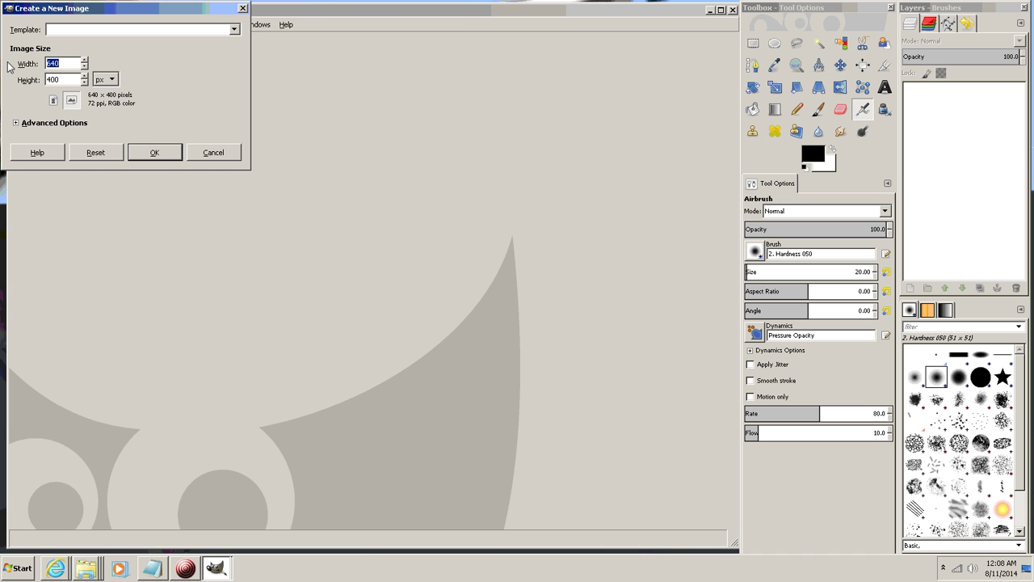
text(256)
key(Return)
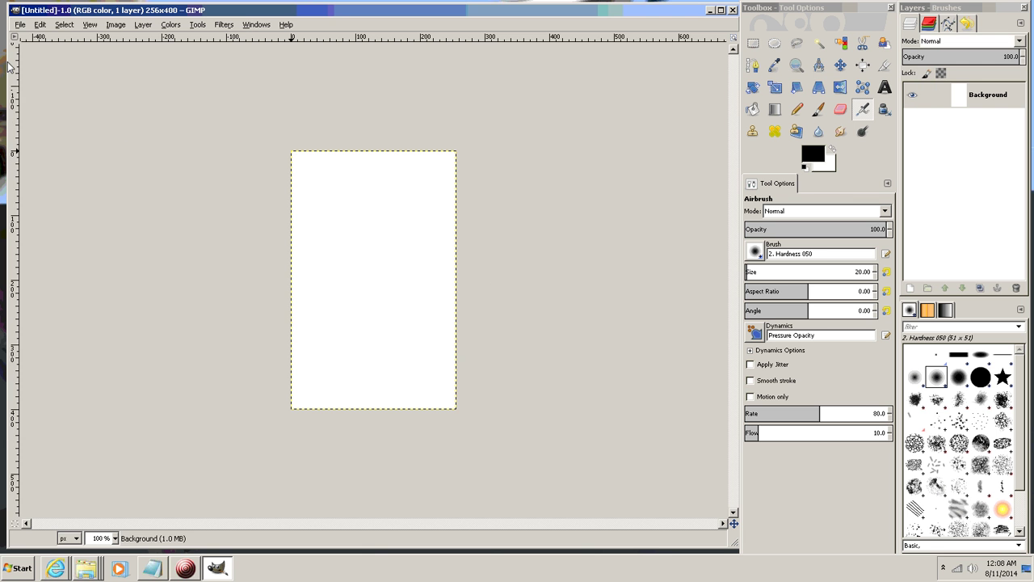
click(732, 11)
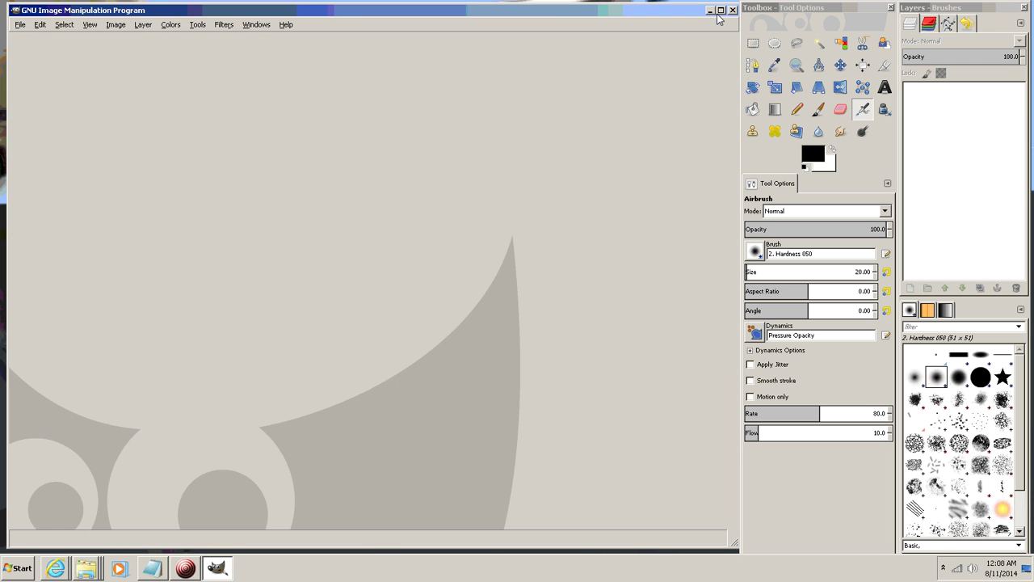
Step: Create a new 256 × 256 px RGB image at 160 pixels/in, filled with transparency
click(20, 26)
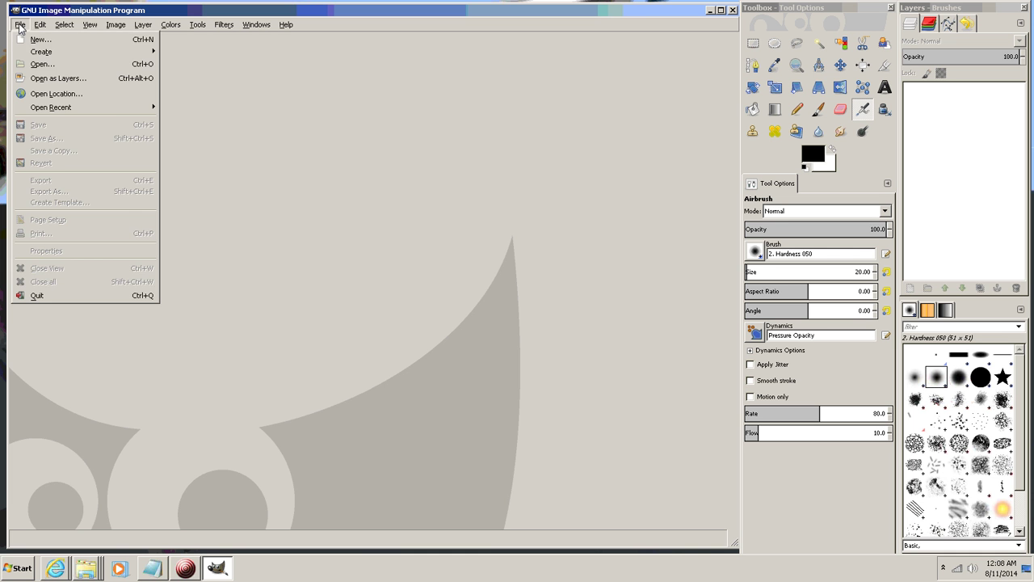
click(42, 41)
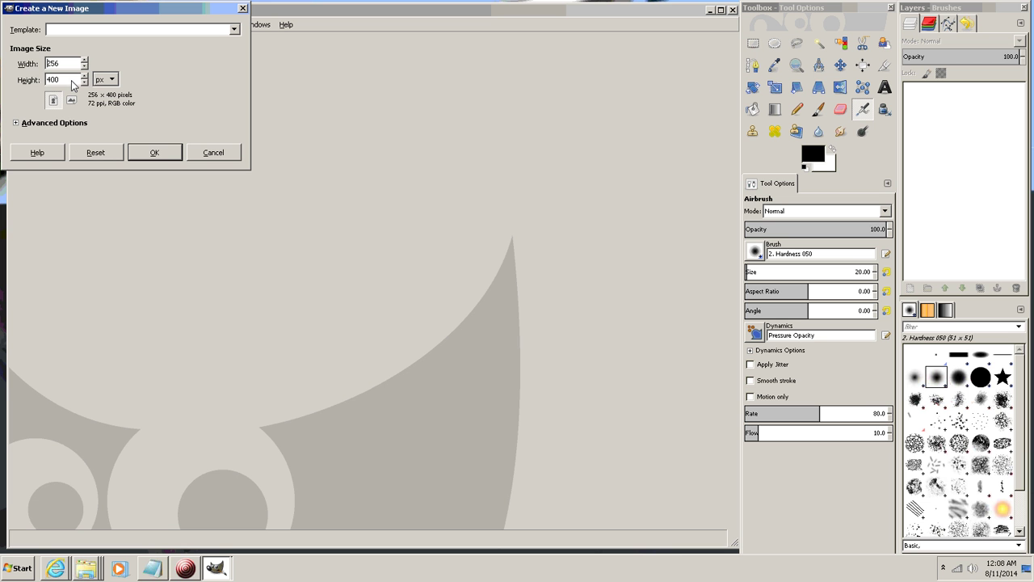
drag(72, 80, 45, 84)
text(256)
click(15, 123)
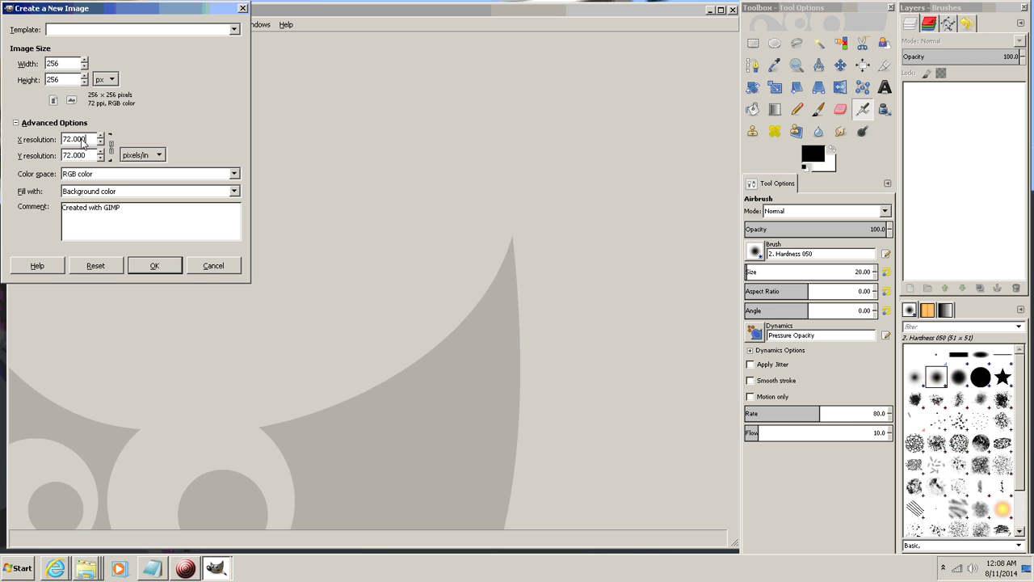
drag(87, 141, 40, 144)
key(Tab)
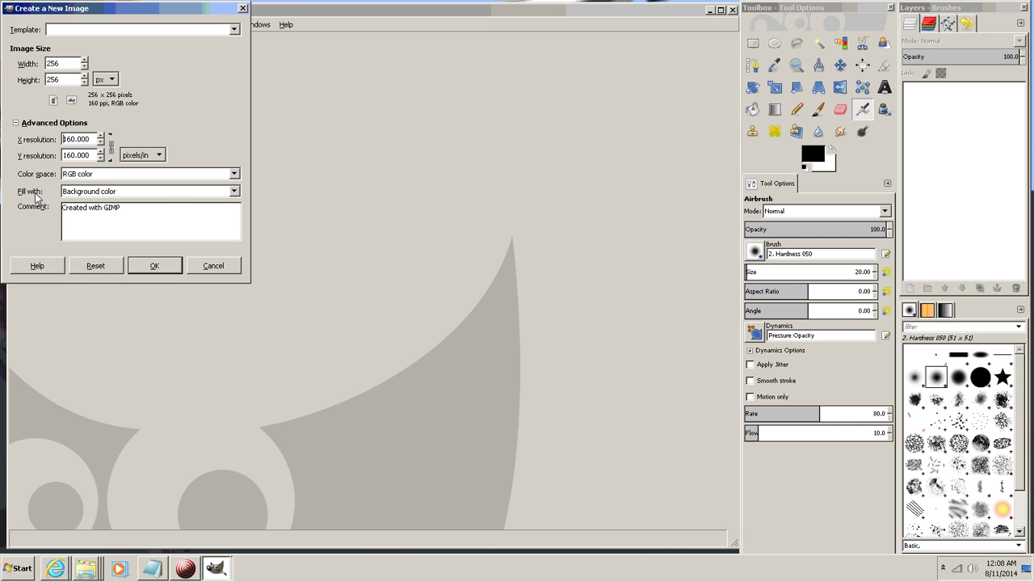
click(233, 192)
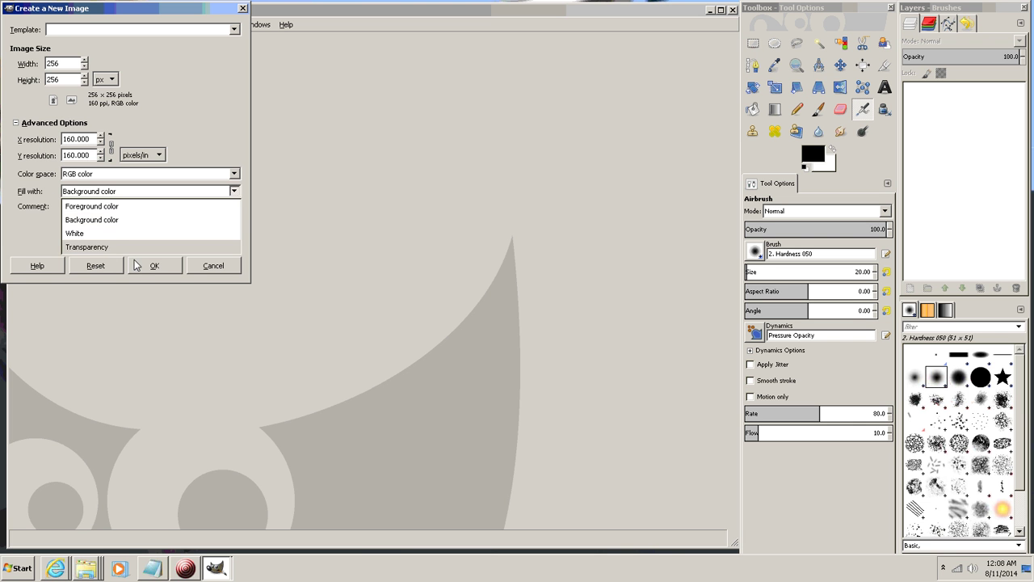
click(97, 247)
click(156, 265)
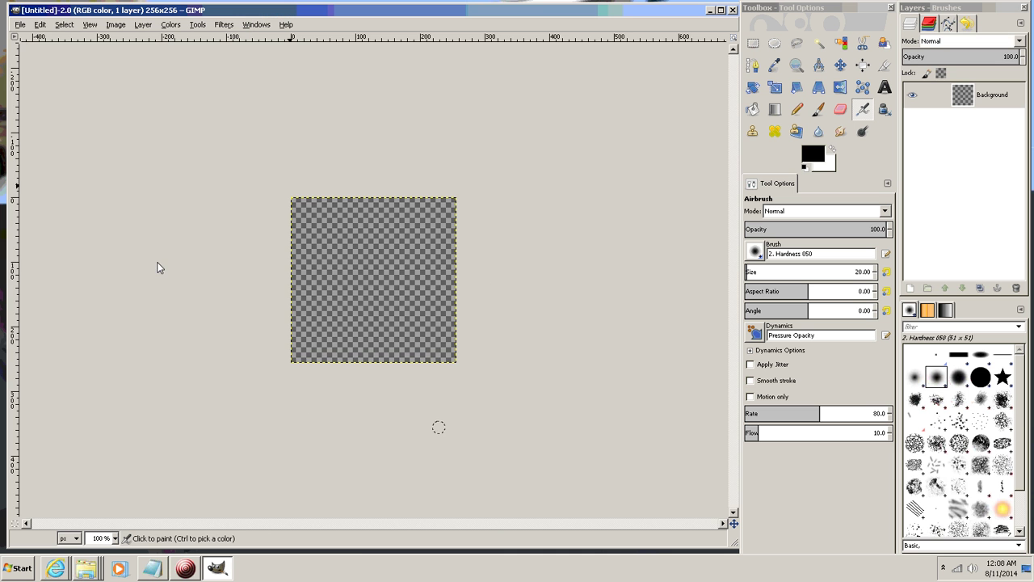
Step: Add a horizontal guide at 50 percent of the image height
key(ctrl)
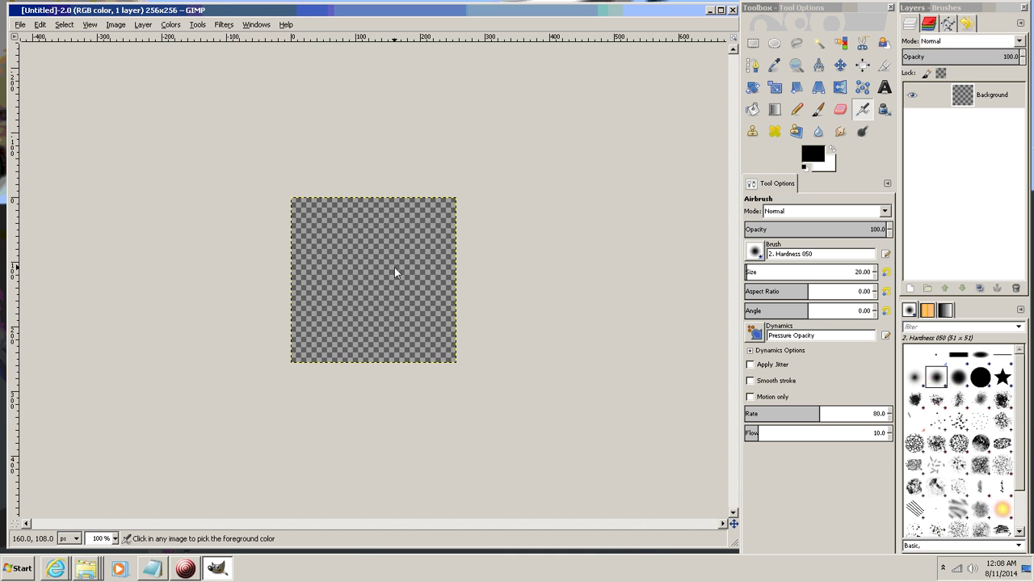
scroll(394, 269, up, 2)
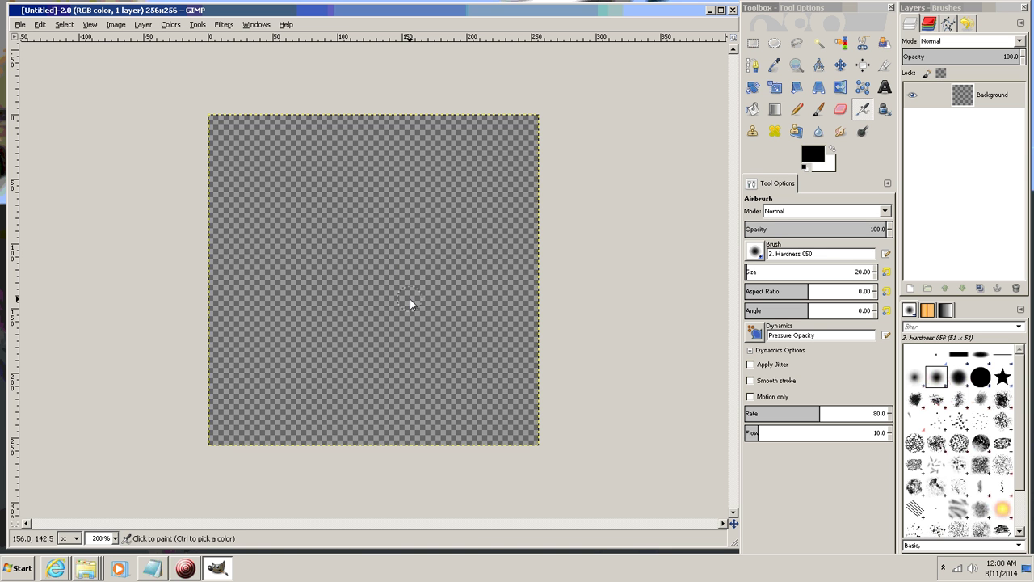
click(117, 25)
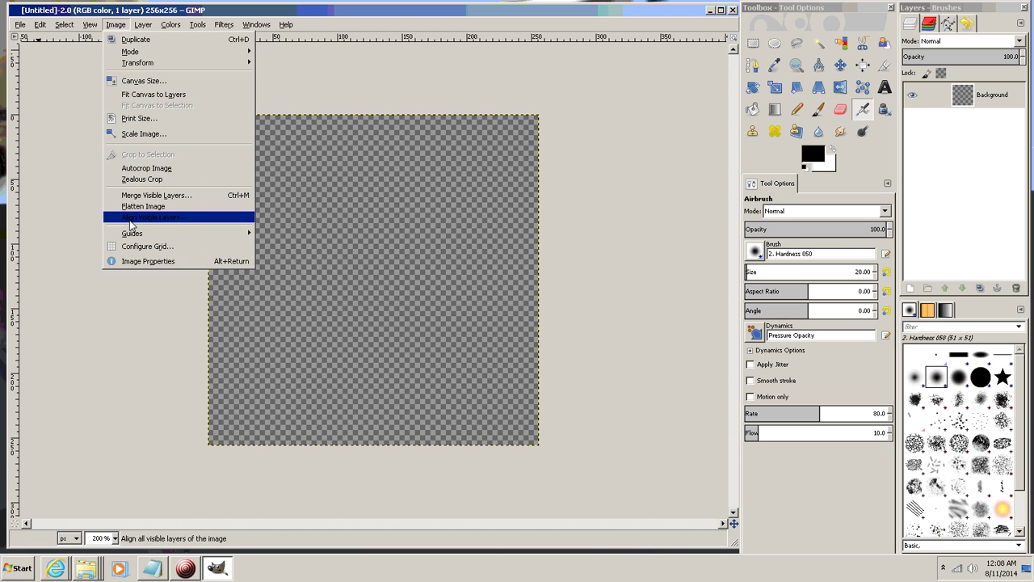
mouse_move(133, 234)
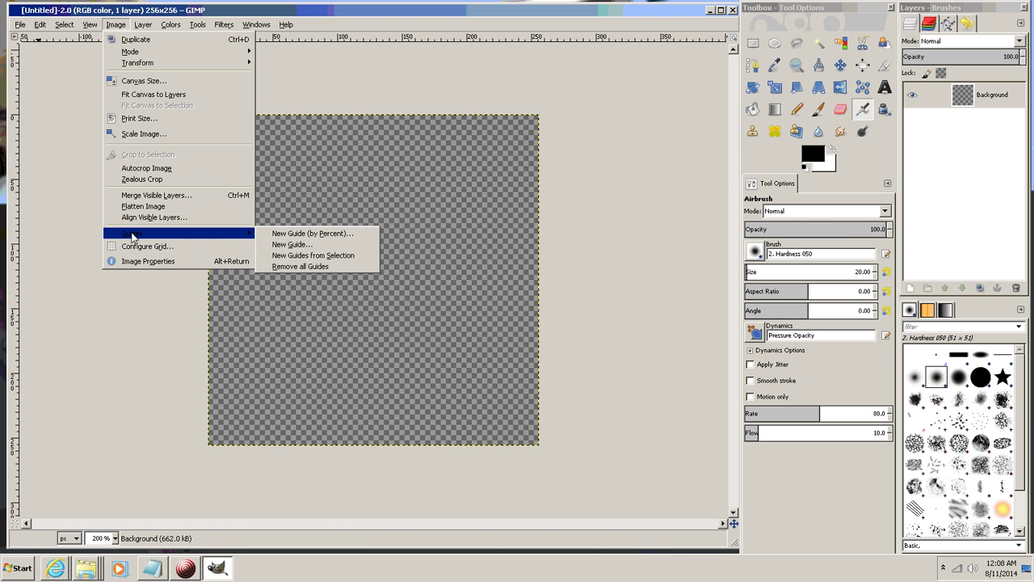
click(341, 234)
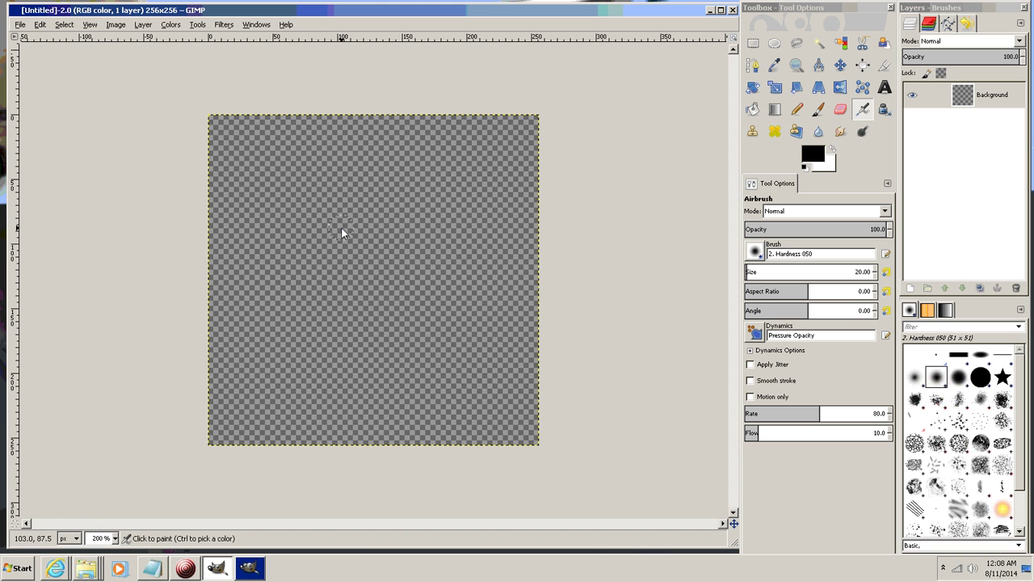
click(250, 568)
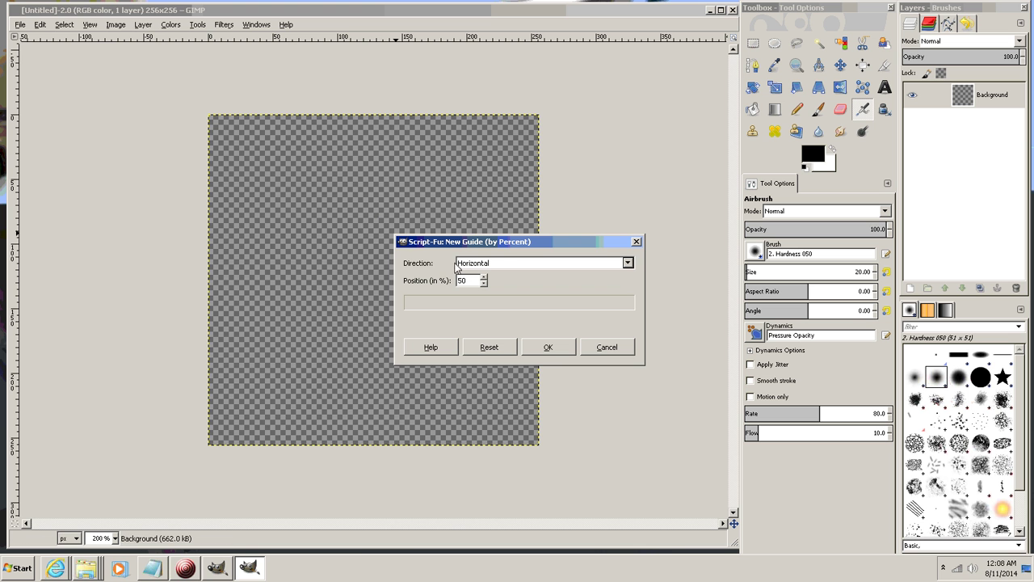
click(547, 346)
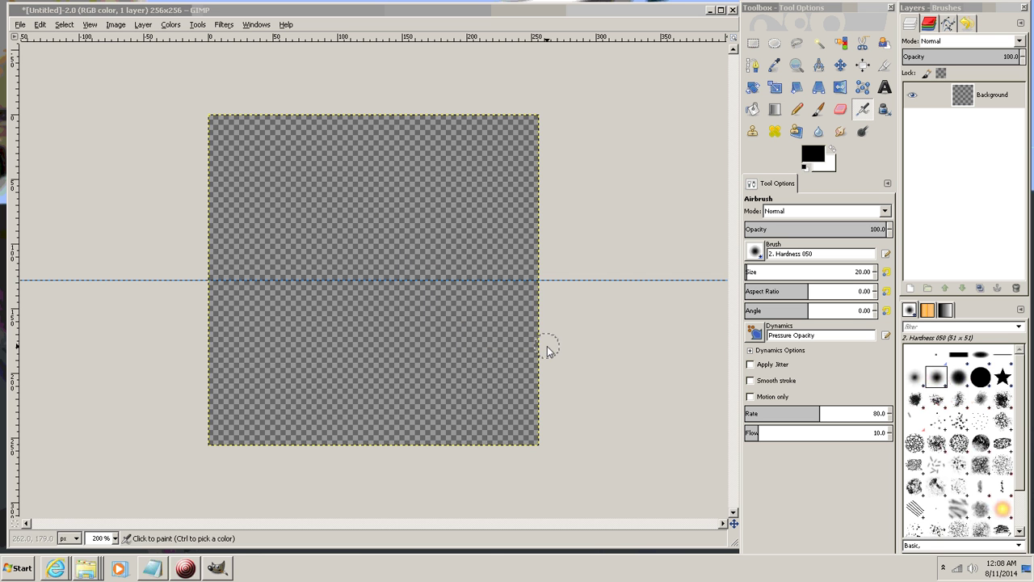
Step: Add a vertical guide at 50 percent of the image width
click(117, 24)
mouse_move(217, 236)
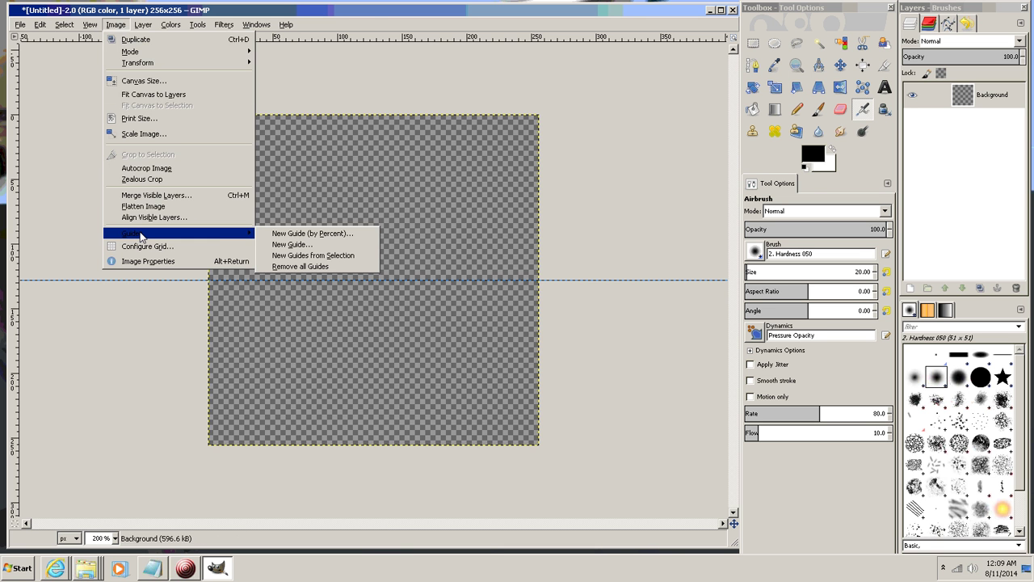
click(333, 234)
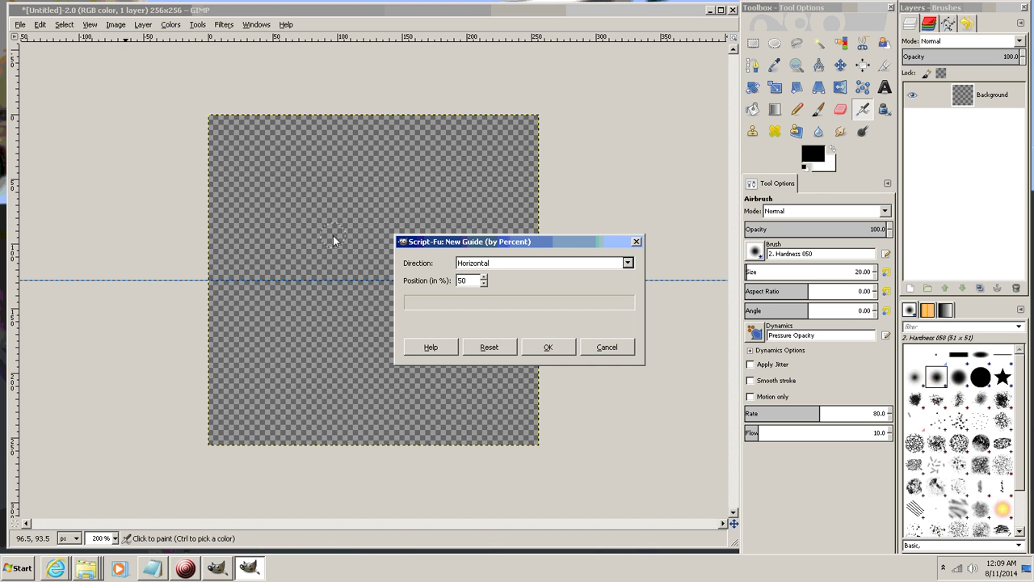
click(628, 263)
click(479, 289)
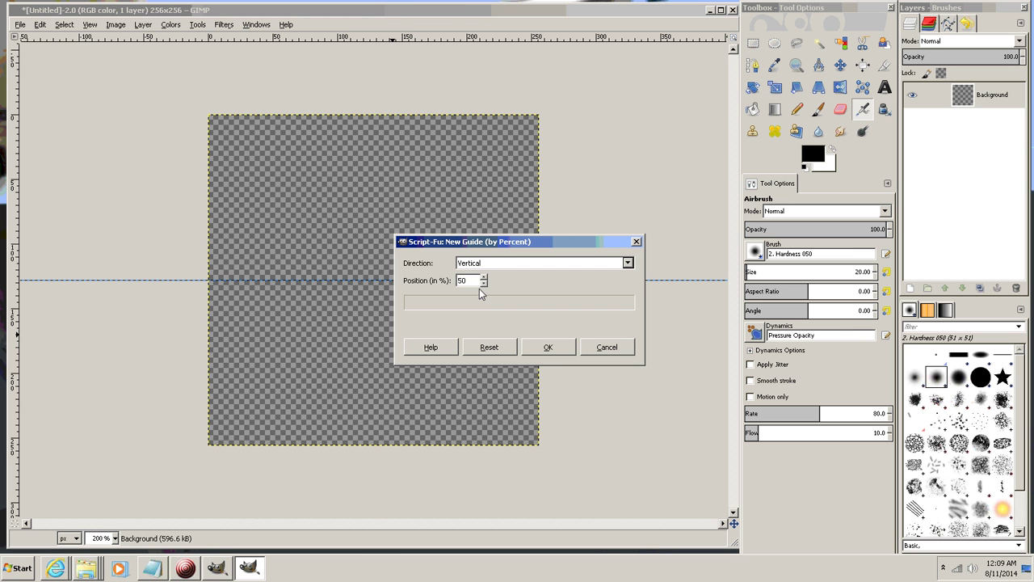
click(546, 347)
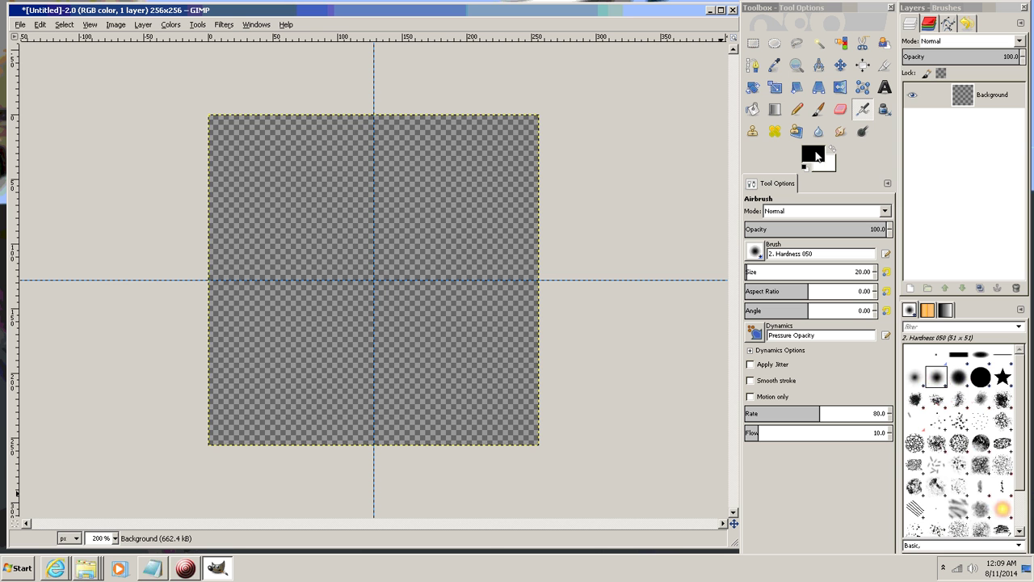
Step: Set the foreground color to HTML value 252525
click(814, 154)
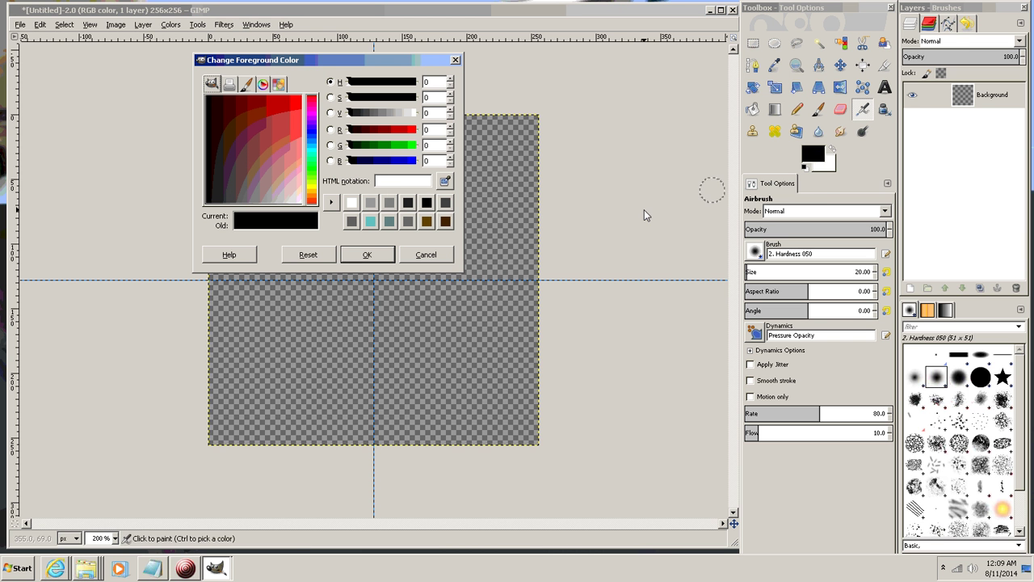
click(390, 184)
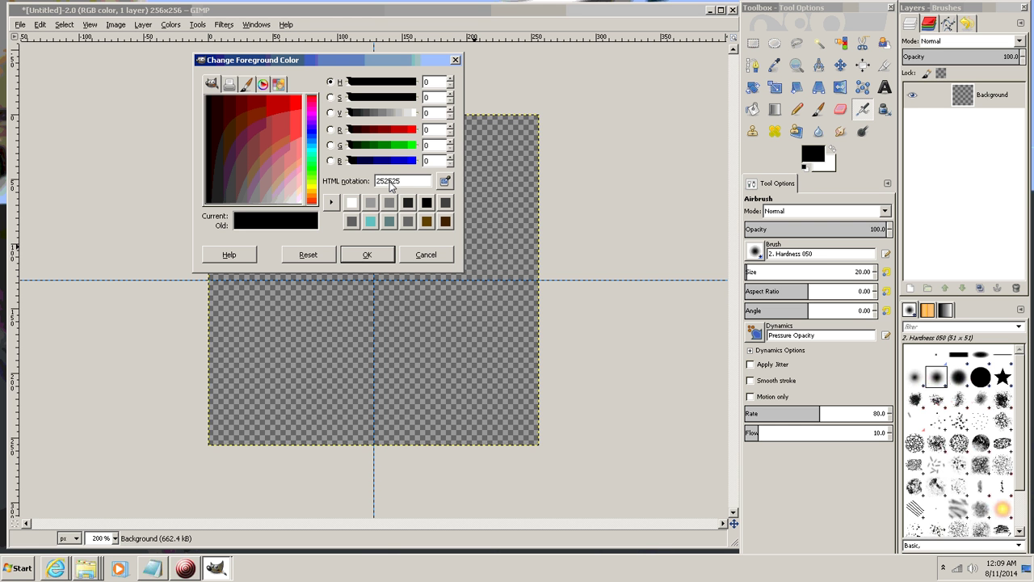
click(370, 254)
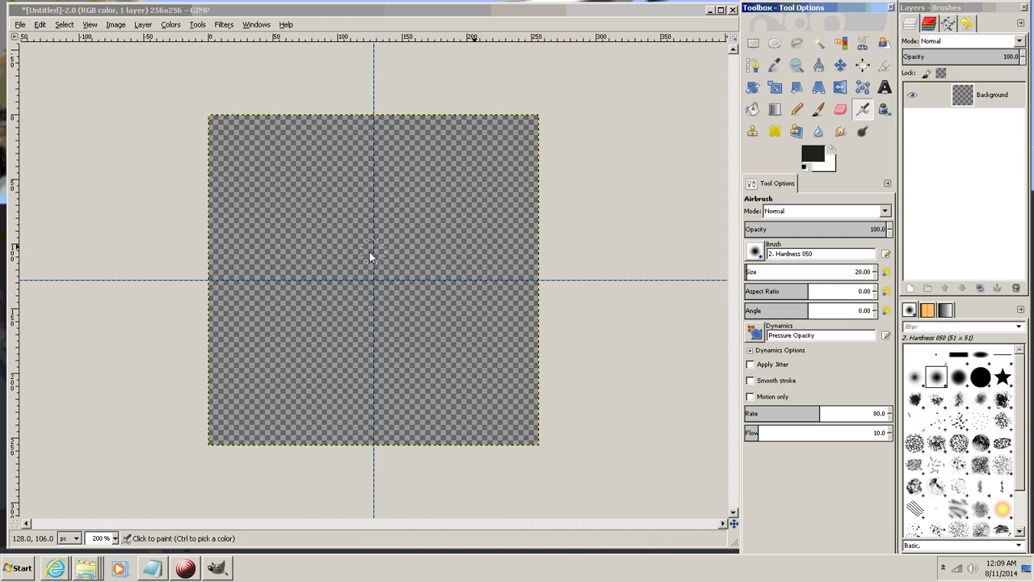
Step: Bucket-fill the whole canvas with the foreground color and rename the Background layer to propColor
click(754, 110)
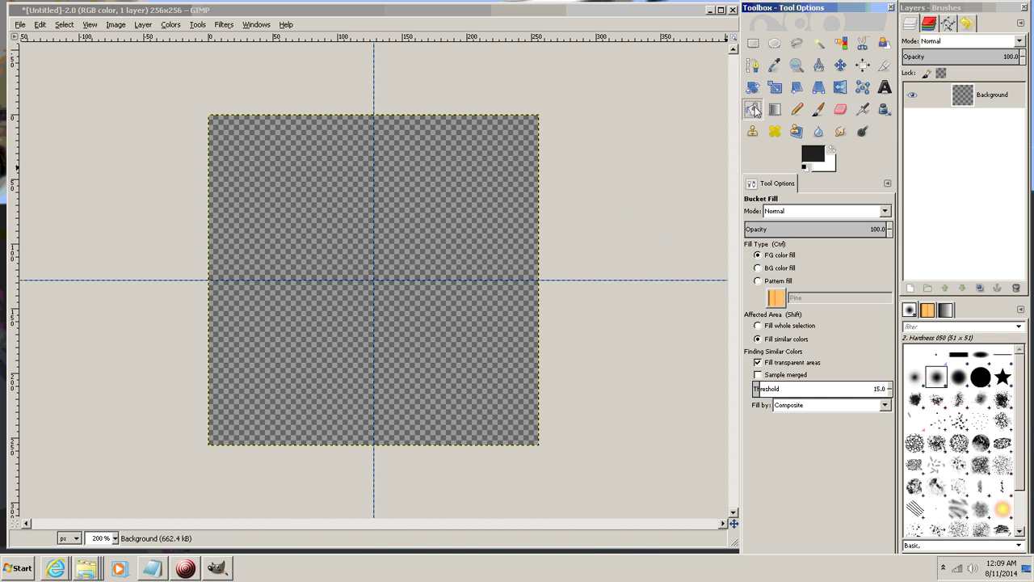
click(386, 219)
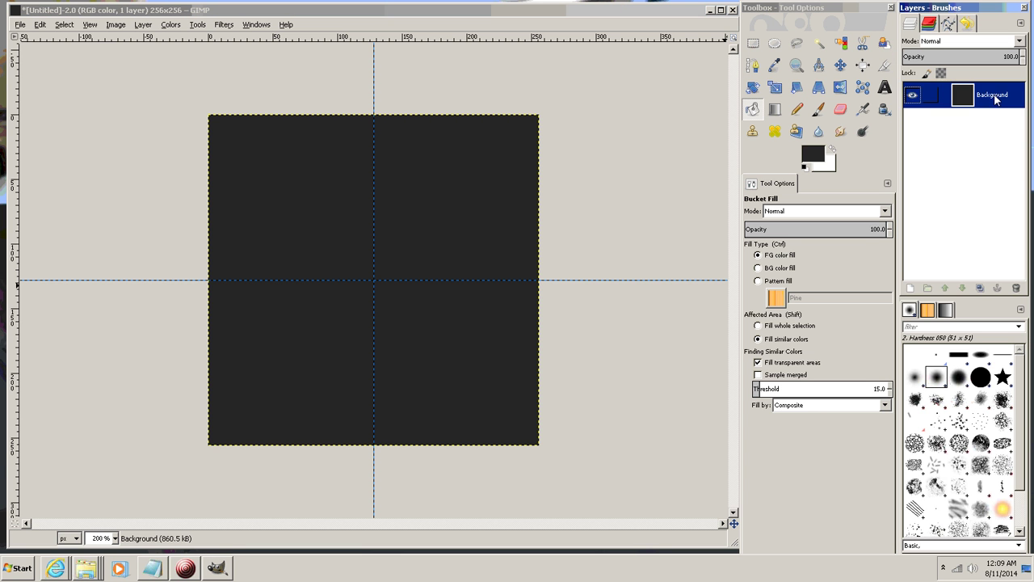
double_click(993, 96)
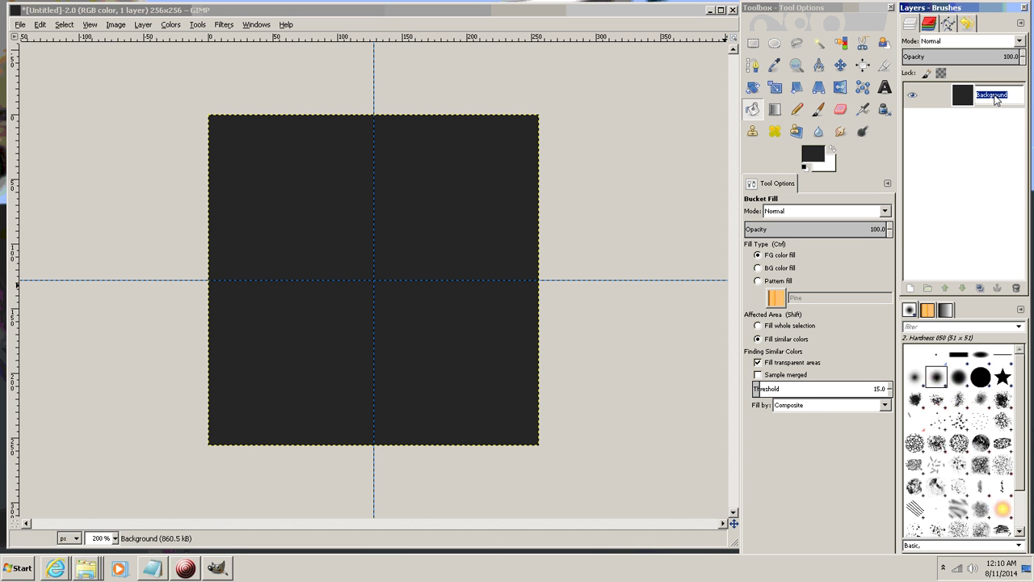
text(propColor)
key(Return)
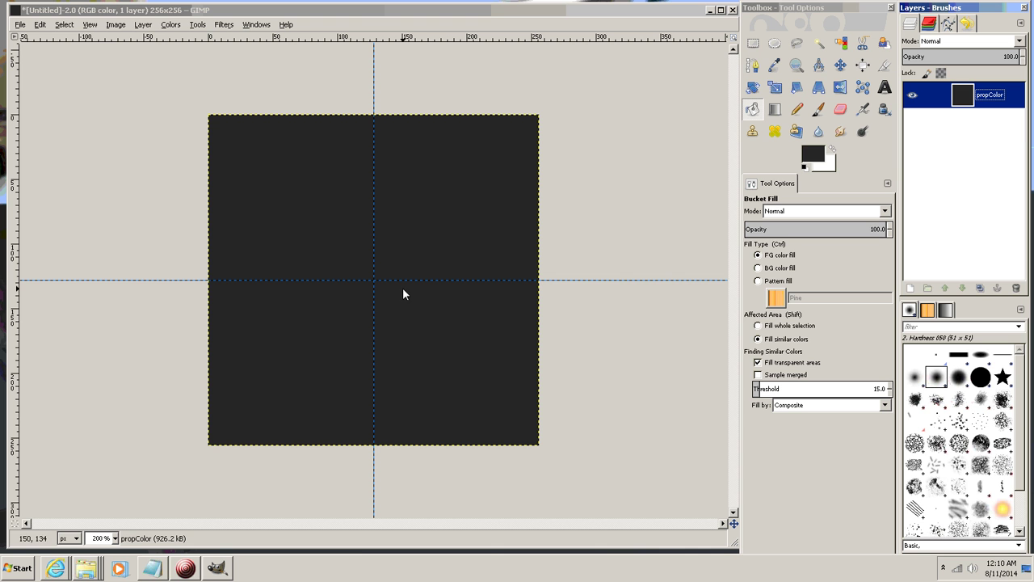
Step: Create a 200 × 200 px circular selection centered on the guide intersection, using Ellipse Select with Expand from center and a fixed aspect ratio
click(776, 46)
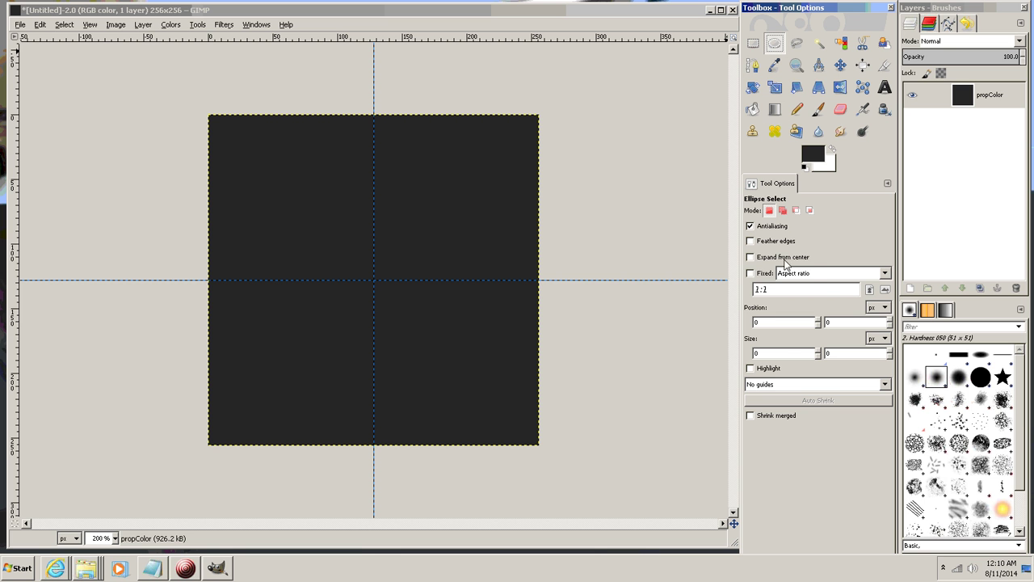
click(749, 257)
click(750, 273)
click(762, 353)
text(20020)
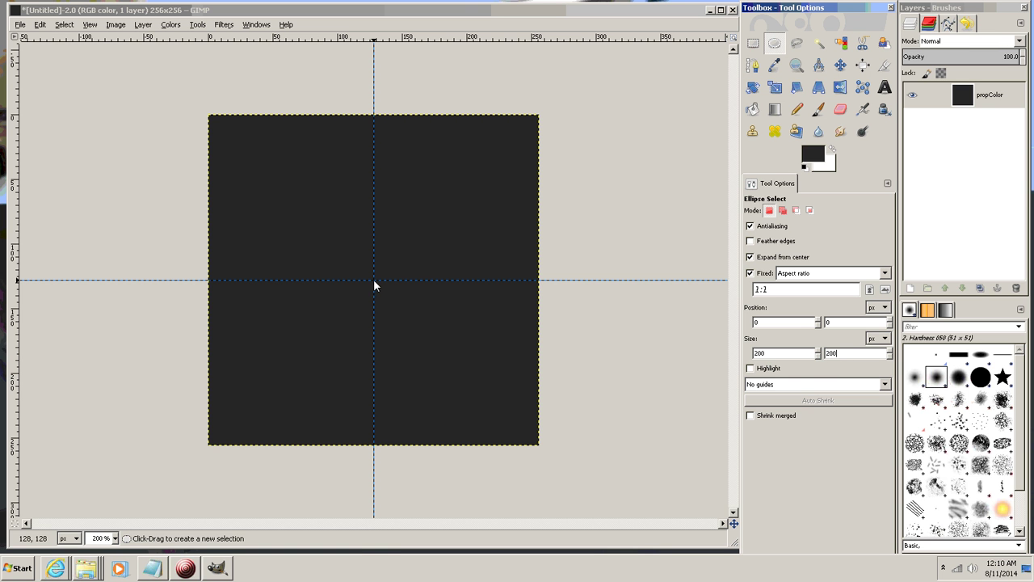
drag(373, 280, 432, 404)
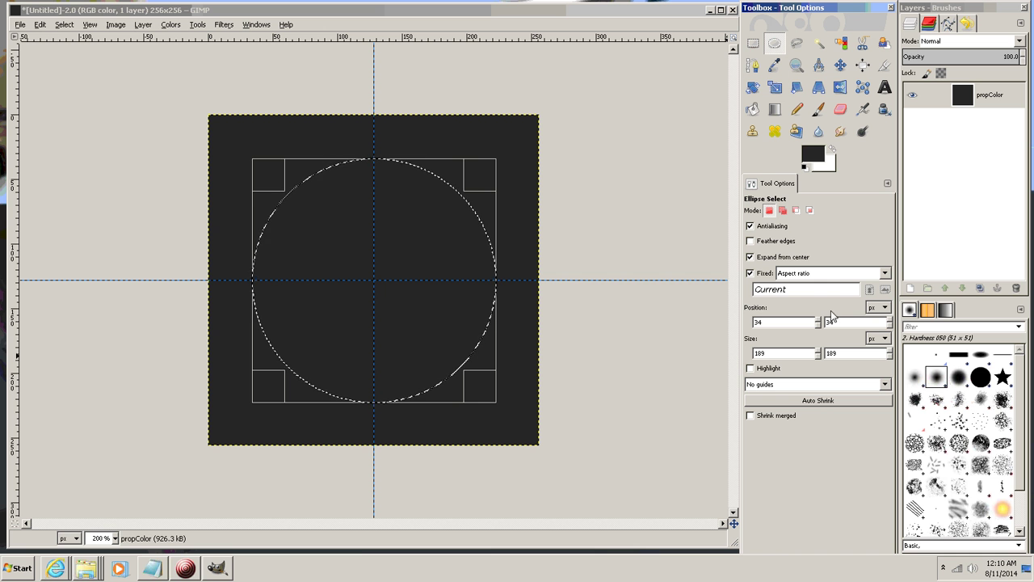
drag(784, 353, 732, 356)
text(200)
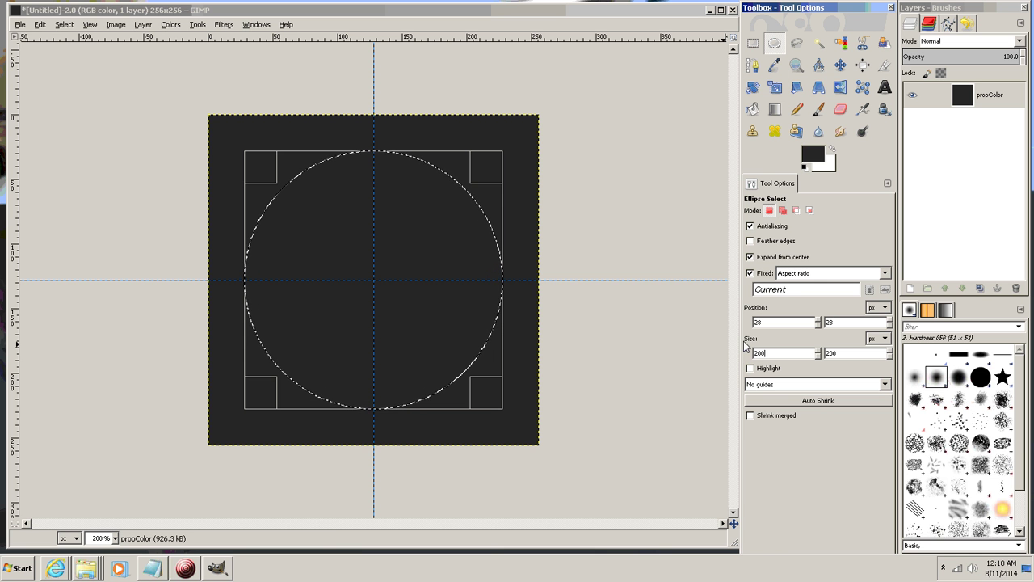
click(421, 257)
mouse_move(421, 257)
mouse_down()
mouse_move(447, 224)
mouse_move(441, 242)
mouse_move(408, 264)
mouse_move(438, 241)
mouse_move(417, 254)
mouse_up()
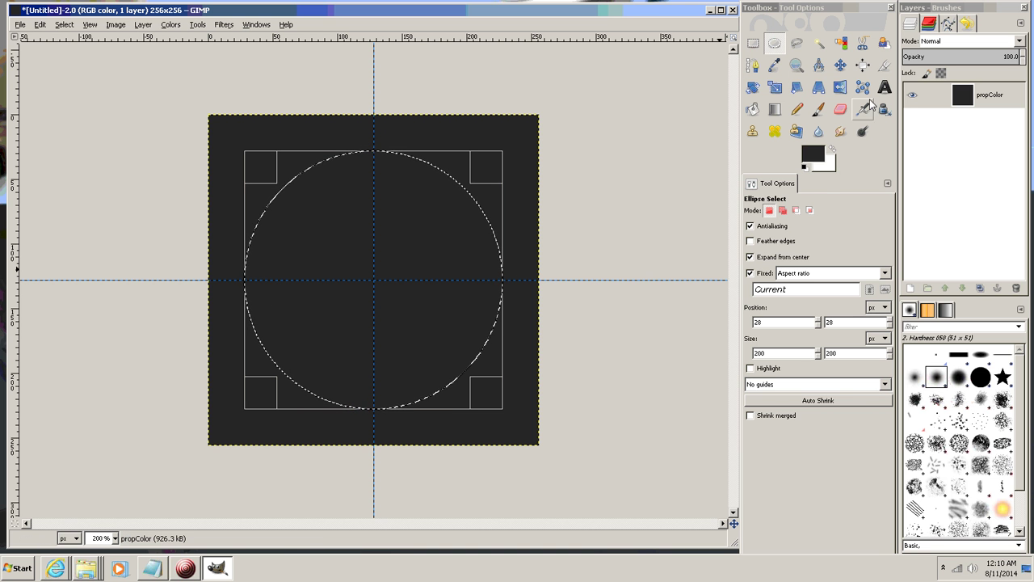
Step: Set the foreground color to HTML value 787878 and bucket-fill the circular selection with it
click(815, 158)
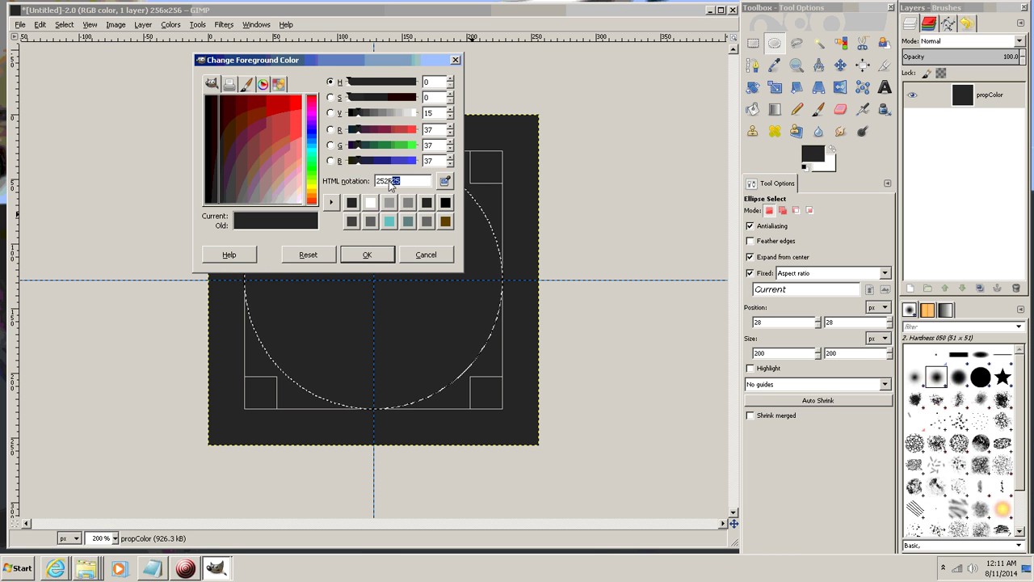
drag(408, 185, 363, 183)
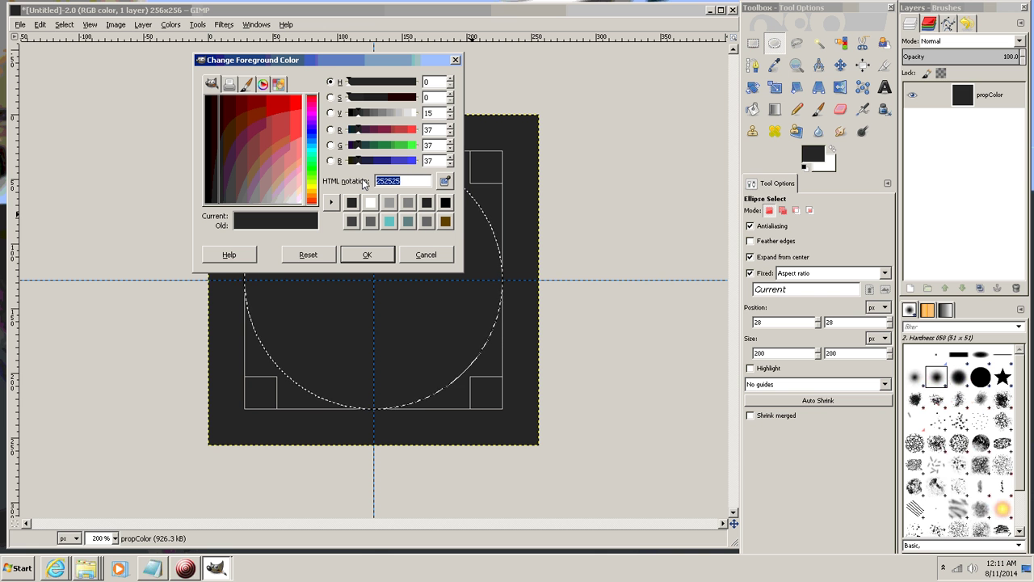
text(7878)
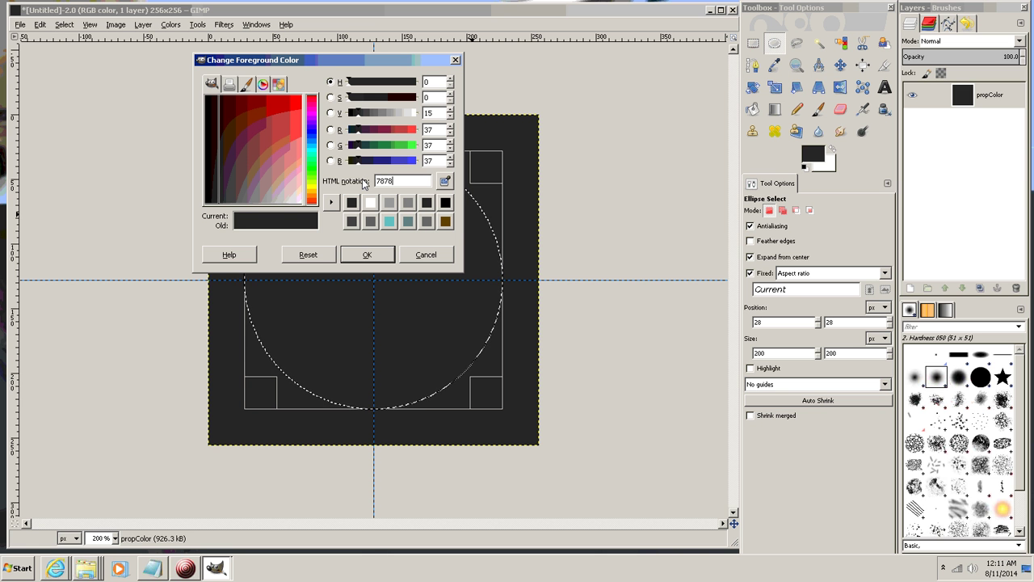
text(78)
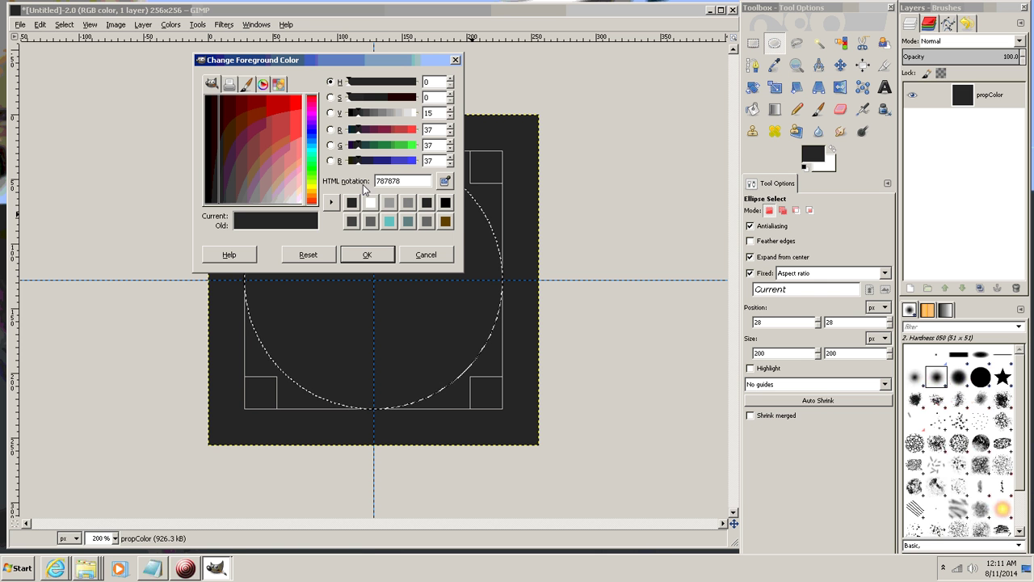
click(367, 256)
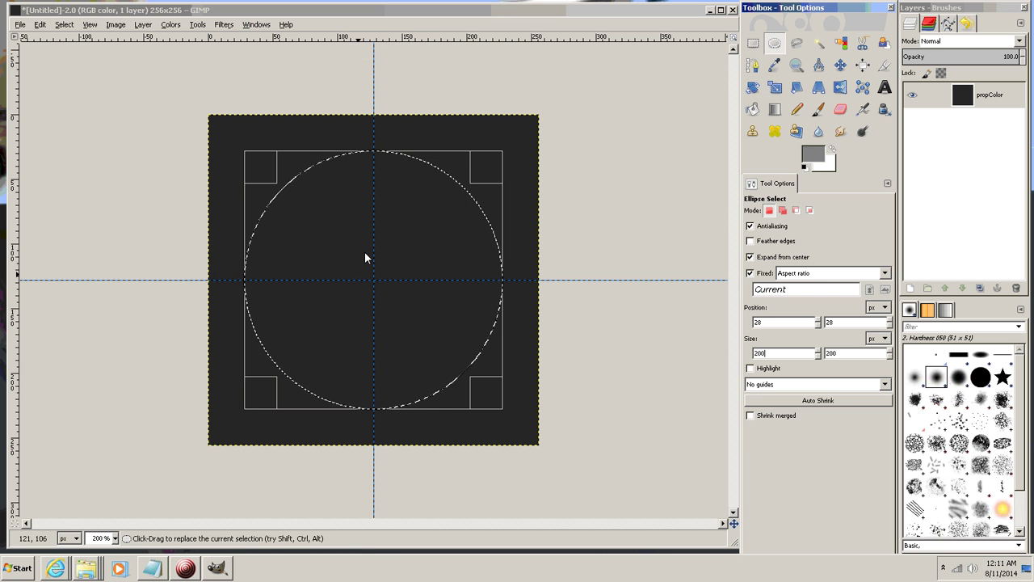
click(754, 110)
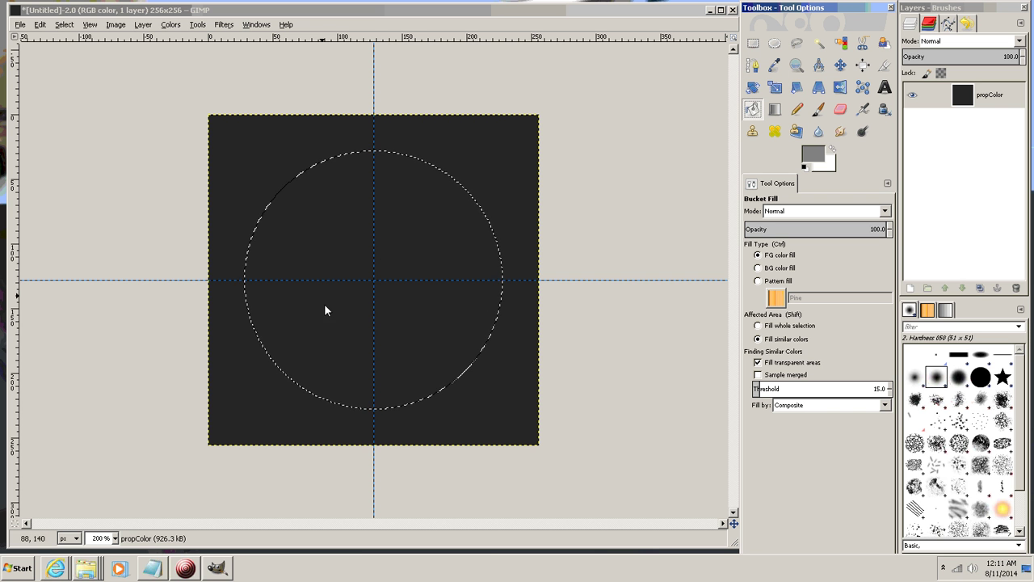
click(400, 233)
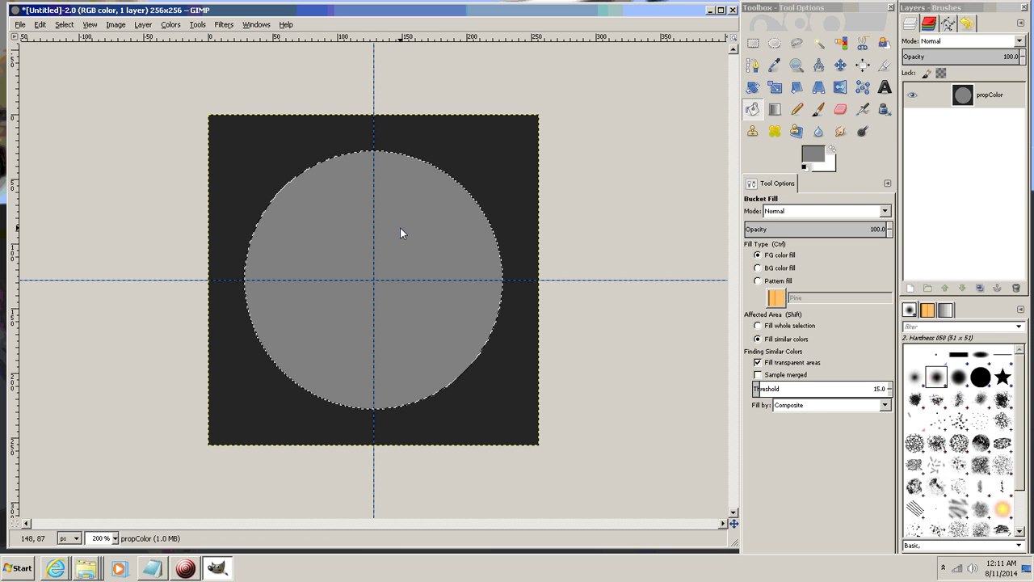
Step: Reactivate the circular selection for editing and resize it to 100 × 100 px around the same center
click(775, 45)
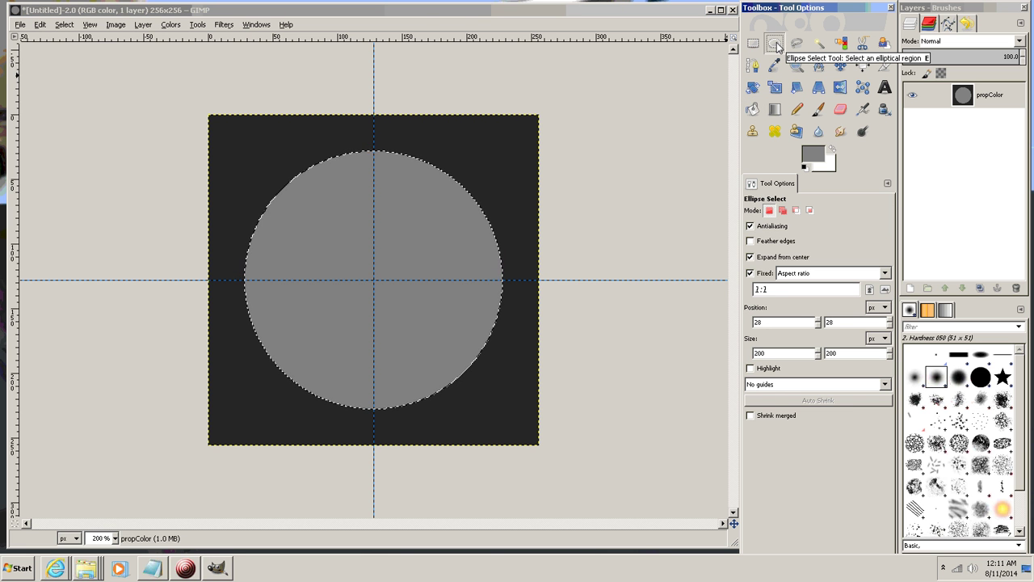
click(390, 267)
click(390, 269)
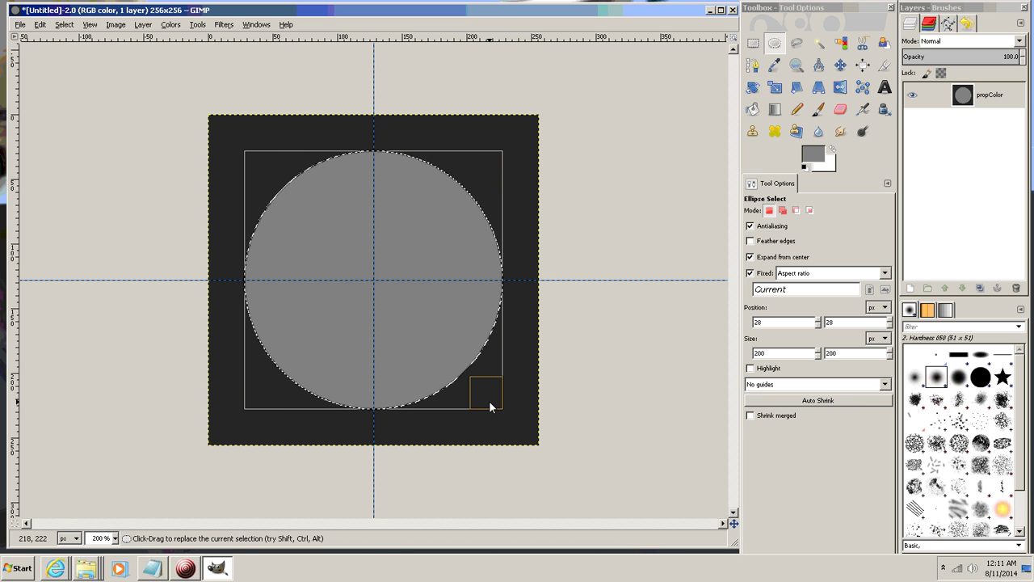
click(773, 355)
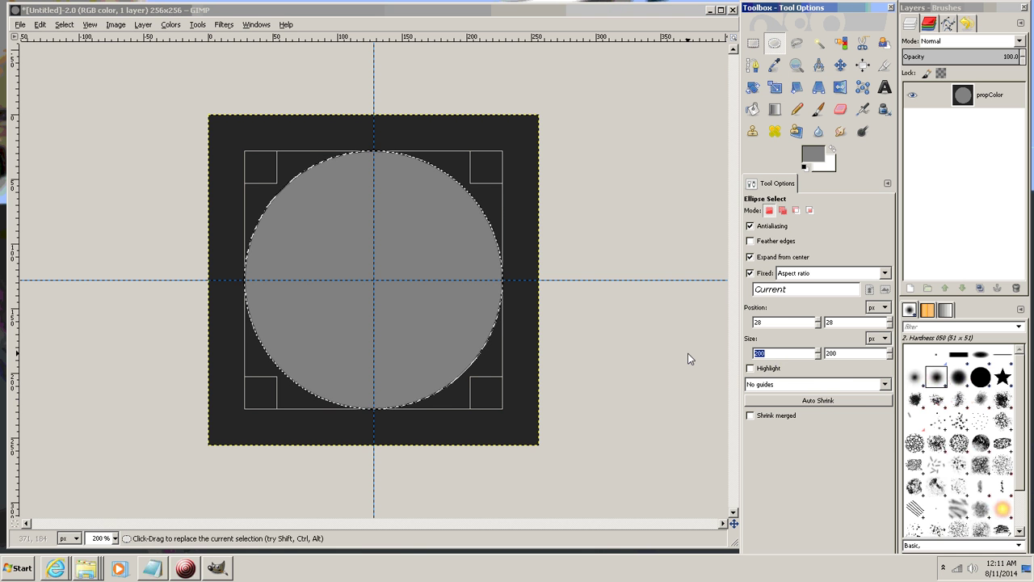
key(BackSpace)
key(BackSpace)
key(BackSpace)
text(1)
key(Return)
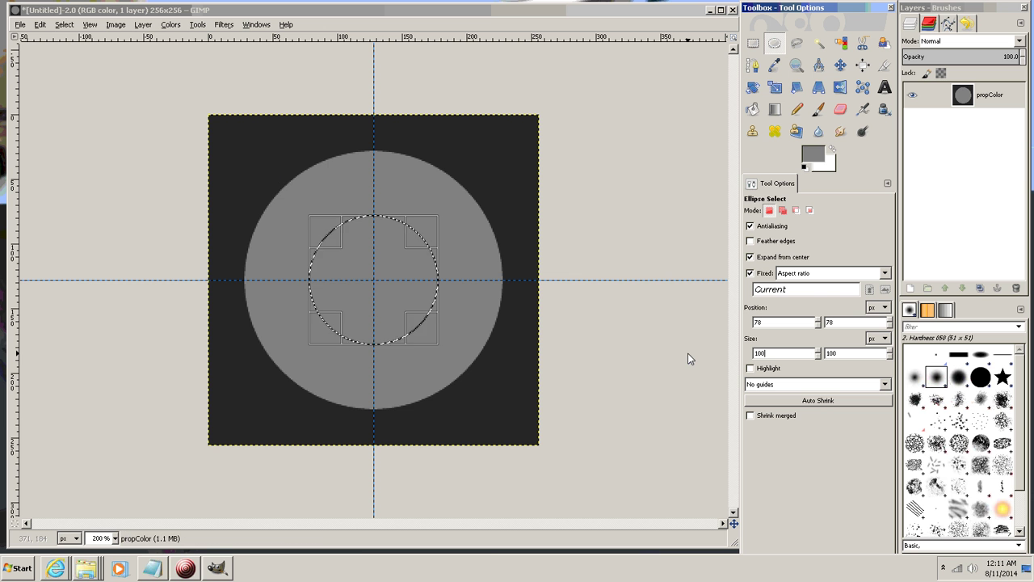
Step: Fill the inner circle with foreground color 9f9f9f and clear the selection
click(814, 156)
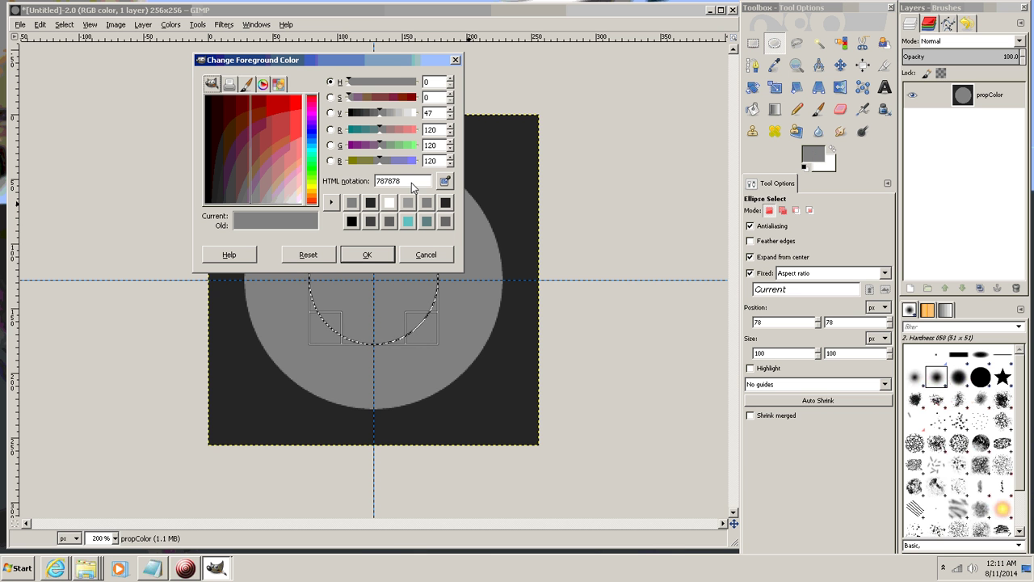
drag(414, 186, 368, 185)
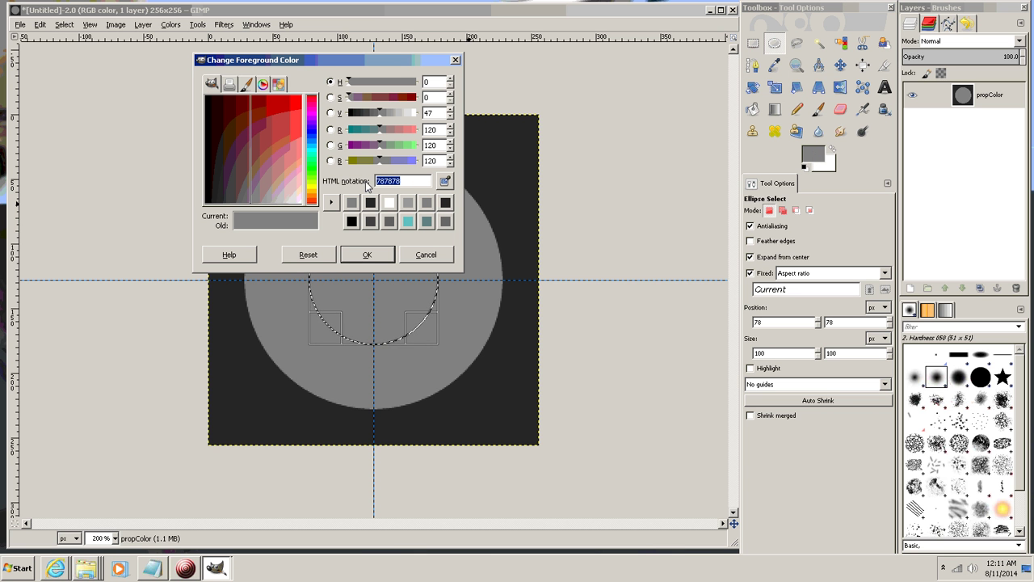
text(9f9f9f)
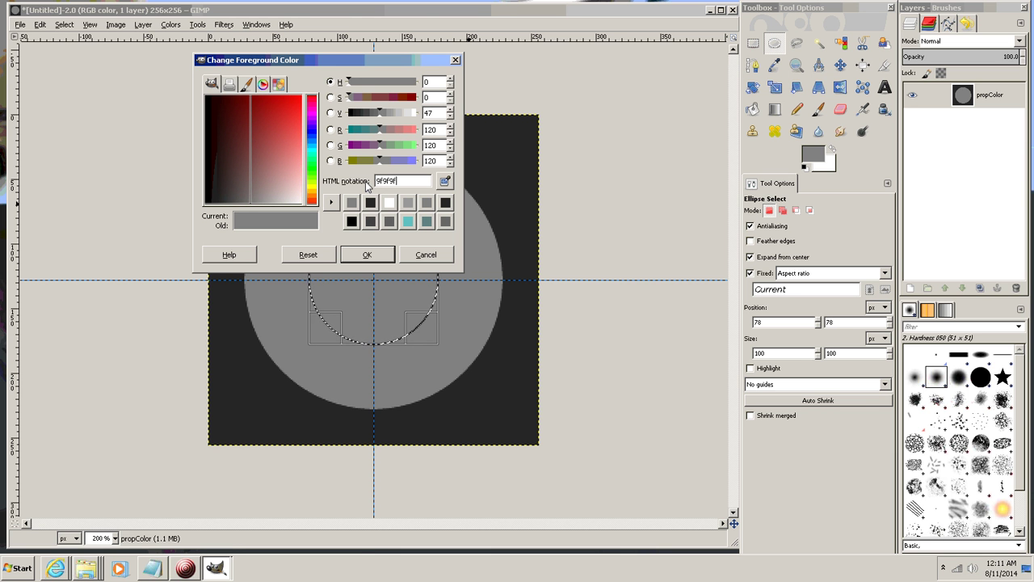
click(373, 261)
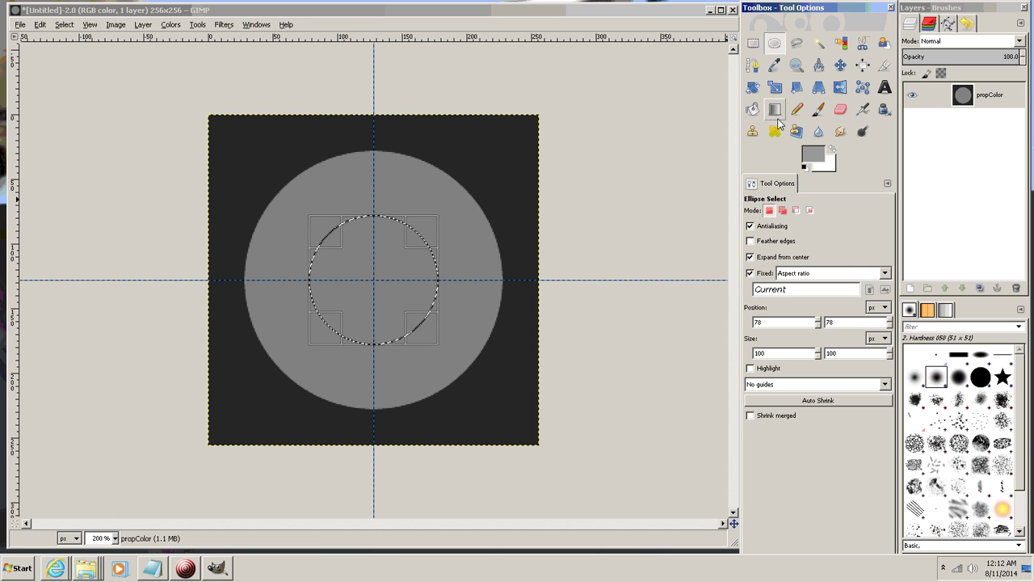
click(752, 110)
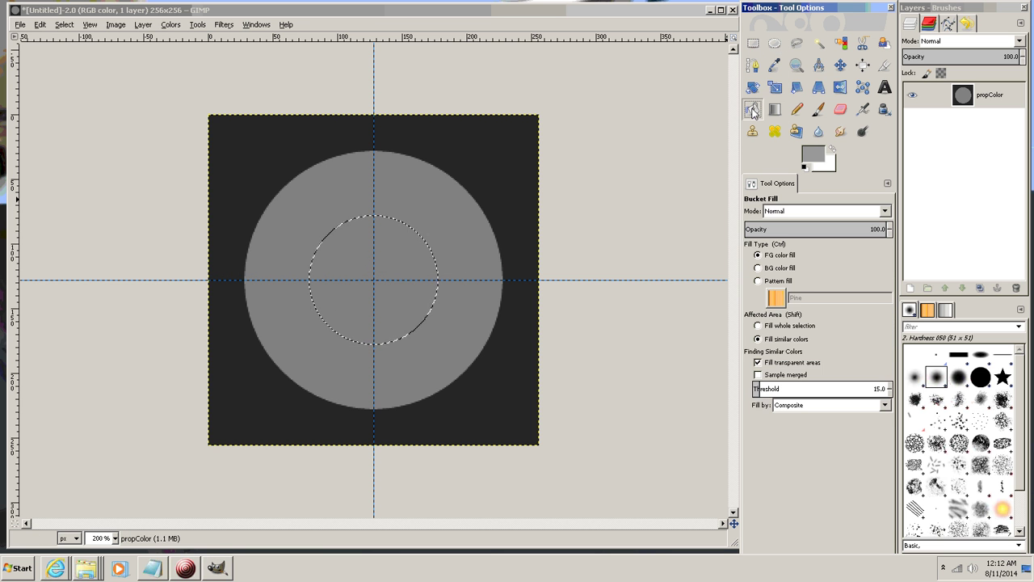
click(381, 283)
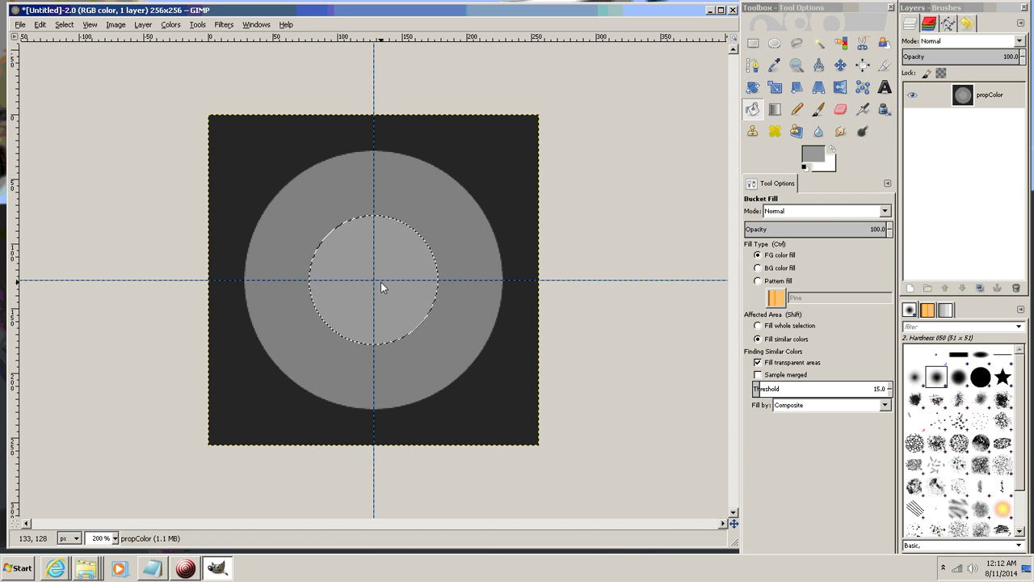
click(63, 25)
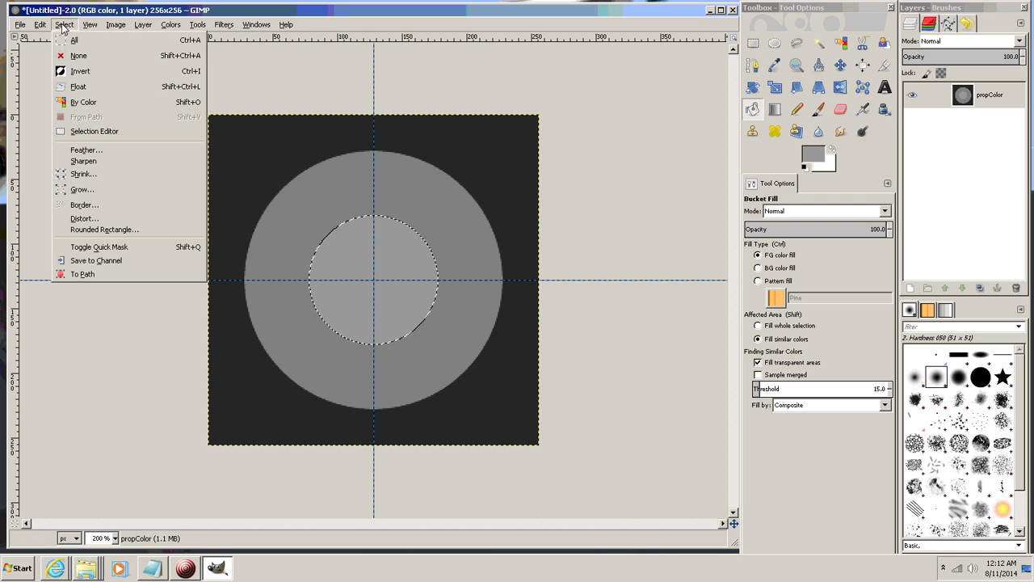
click(91, 56)
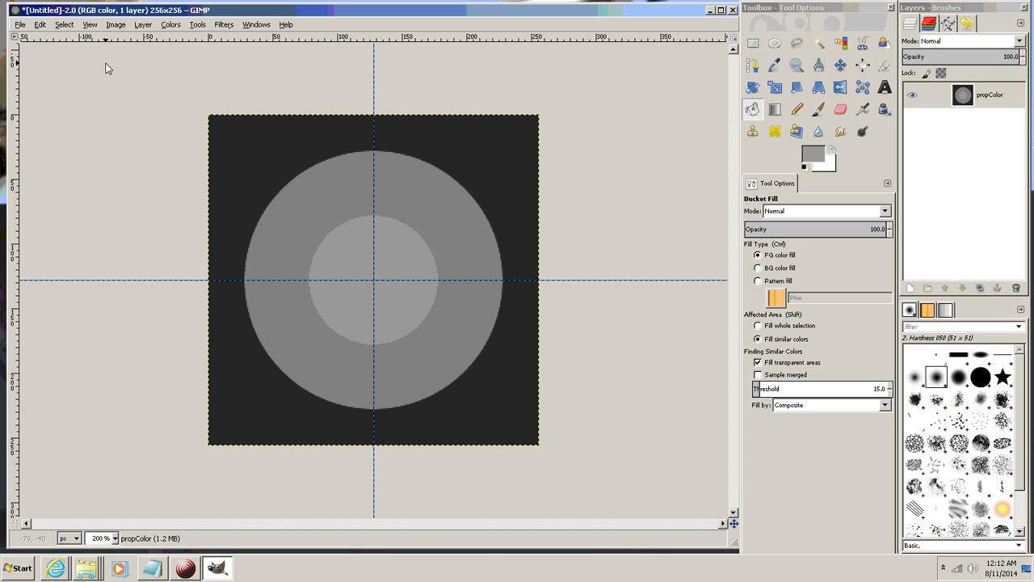
Step: Save the image as propBlur_T.xcf in C:\FSX_YouTub_Videos\FSX_Plane_Tutorial_Videos\Test_Plane_Modeling\testPlane1\textures
click(20, 26)
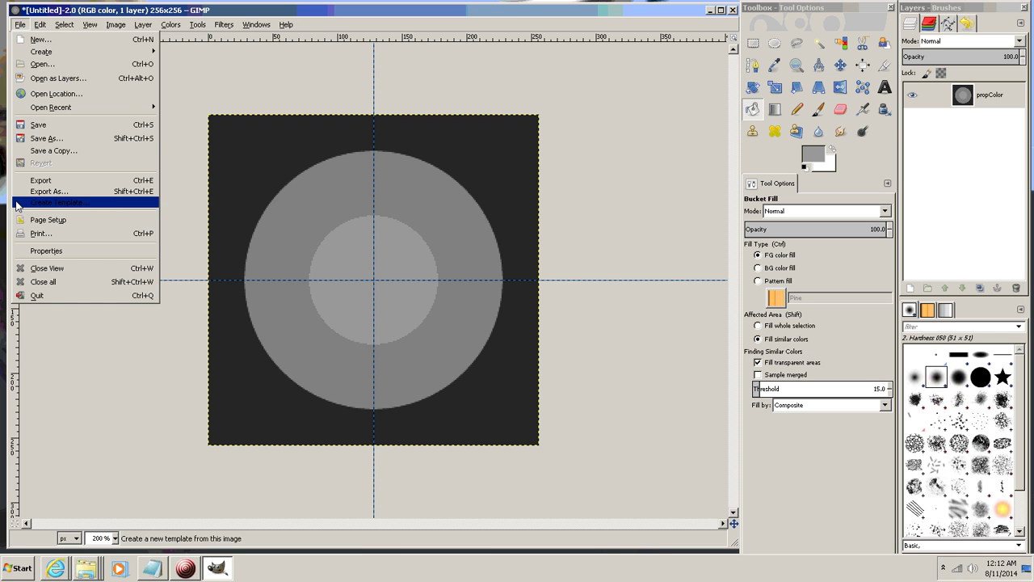
click(42, 141)
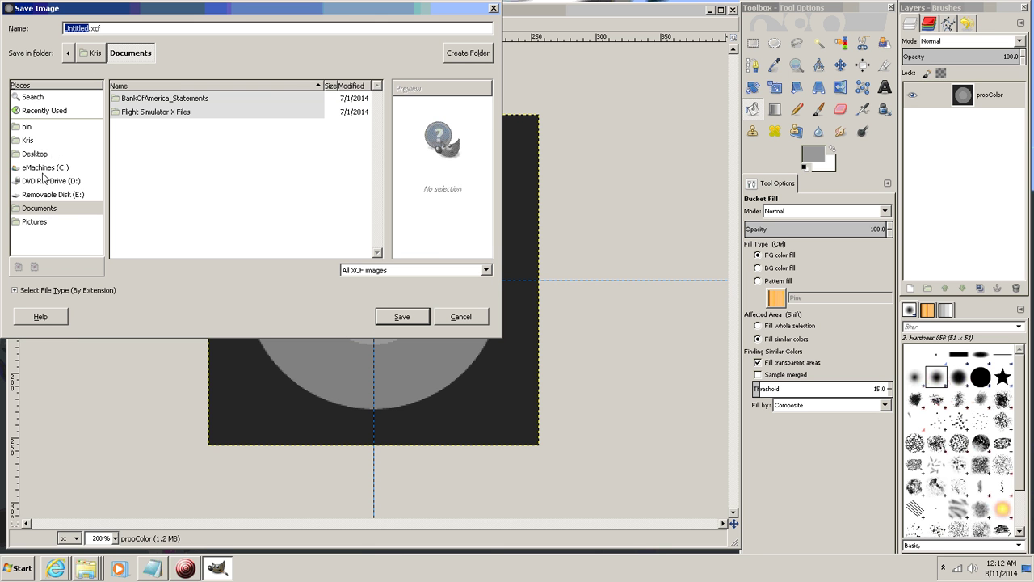
click(37, 168)
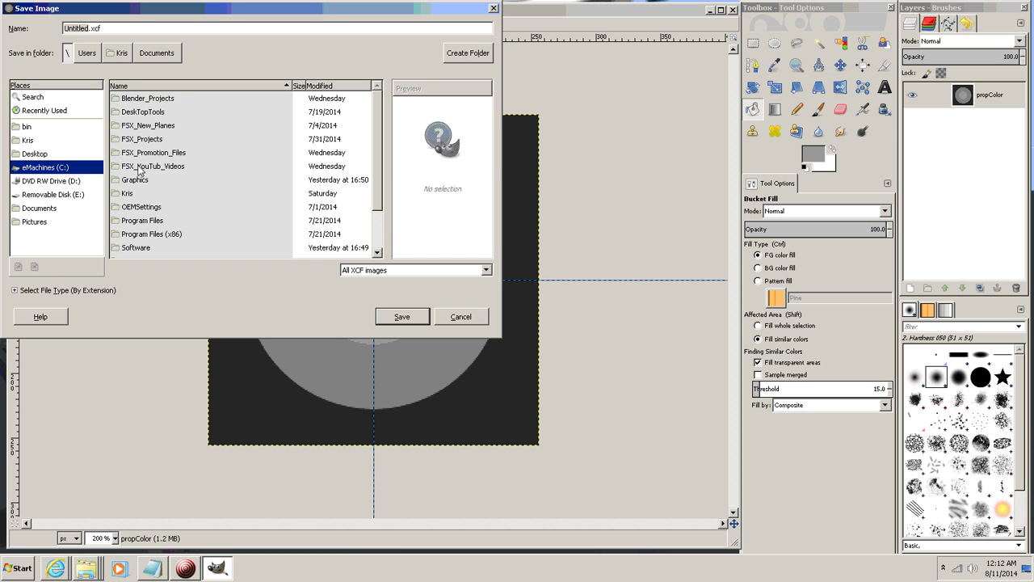
double_click(139, 167)
double_click(134, 99)
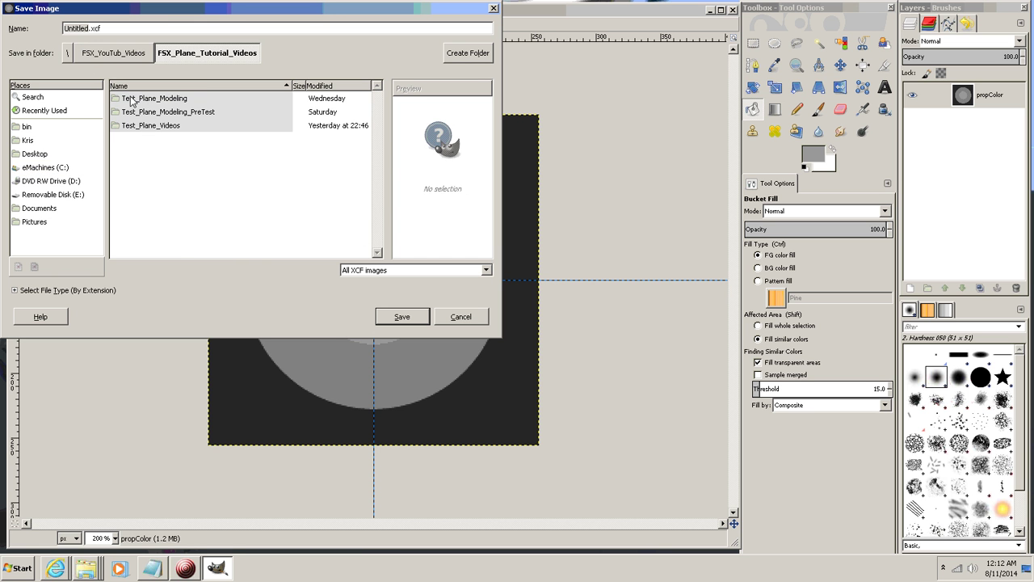
double_click(134, 99)
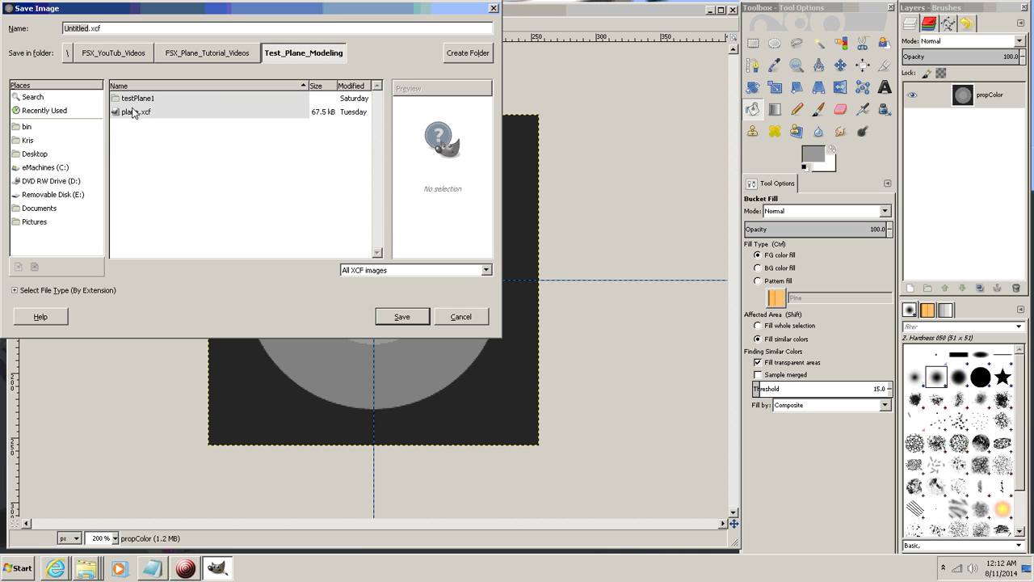
click(134, 99)
double_click(134, 100)
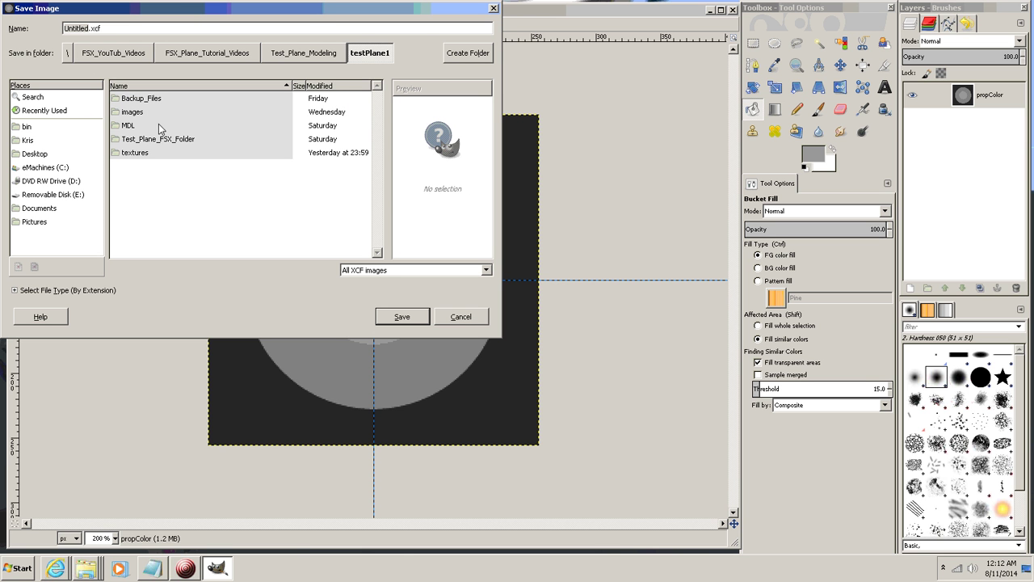
double_click(115, 155)
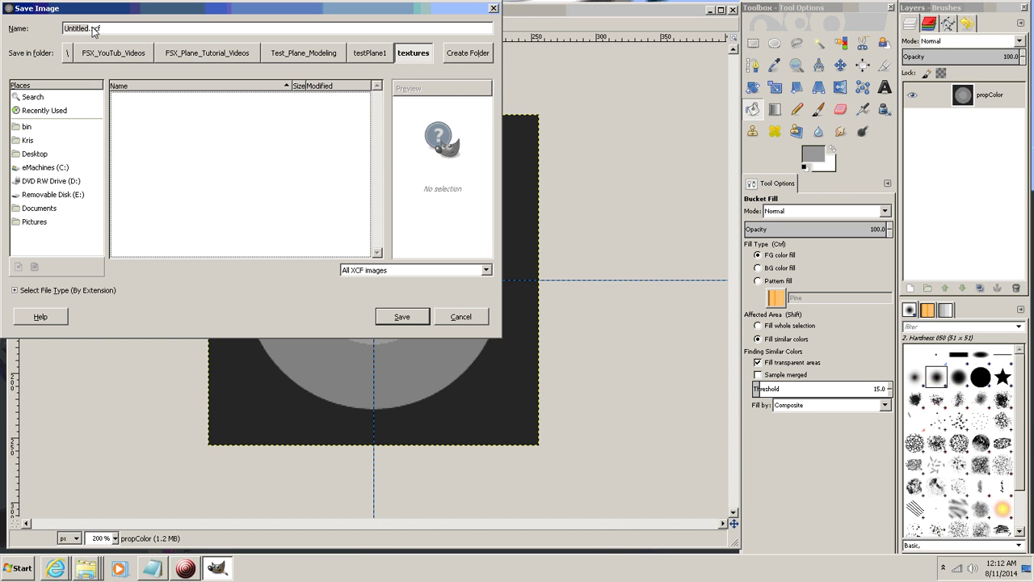
drag(89, 30, 67, 29)
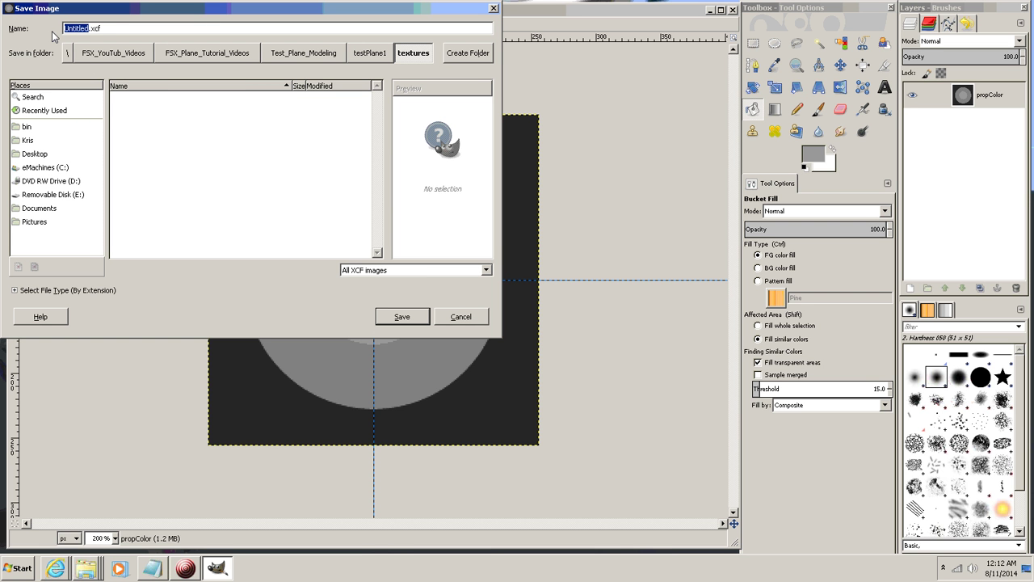
text(propBlur_T)
key(Return)
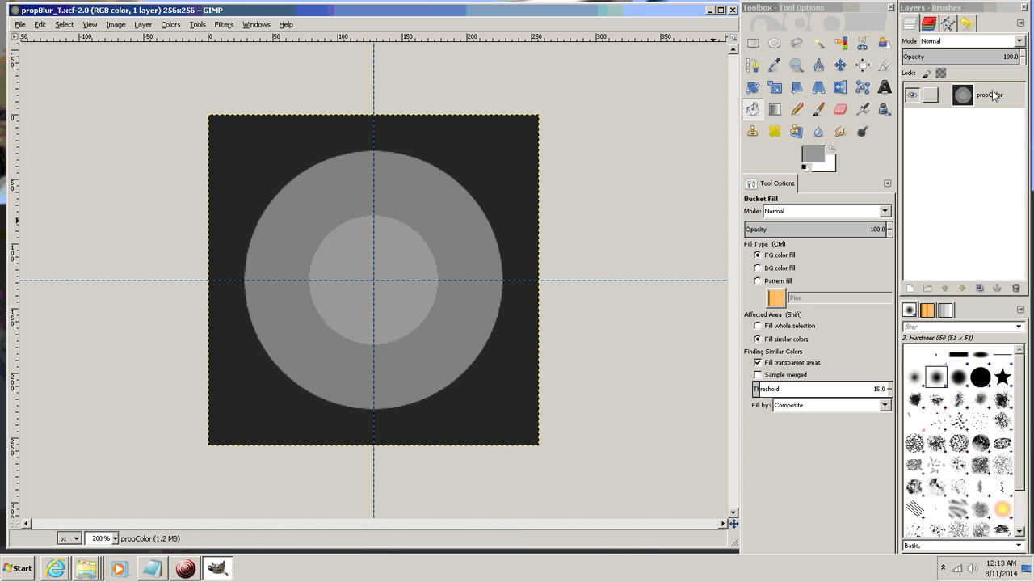
Step: Duplicate the propColor layer and rename the copy propColor_T
click(989, 98)
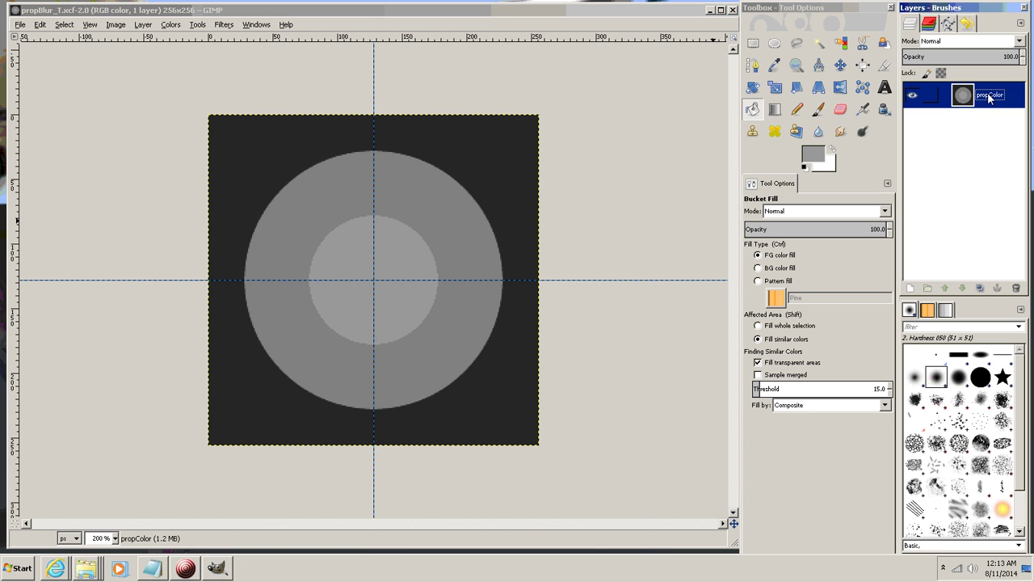
click(589, 161)
click(142, 25)
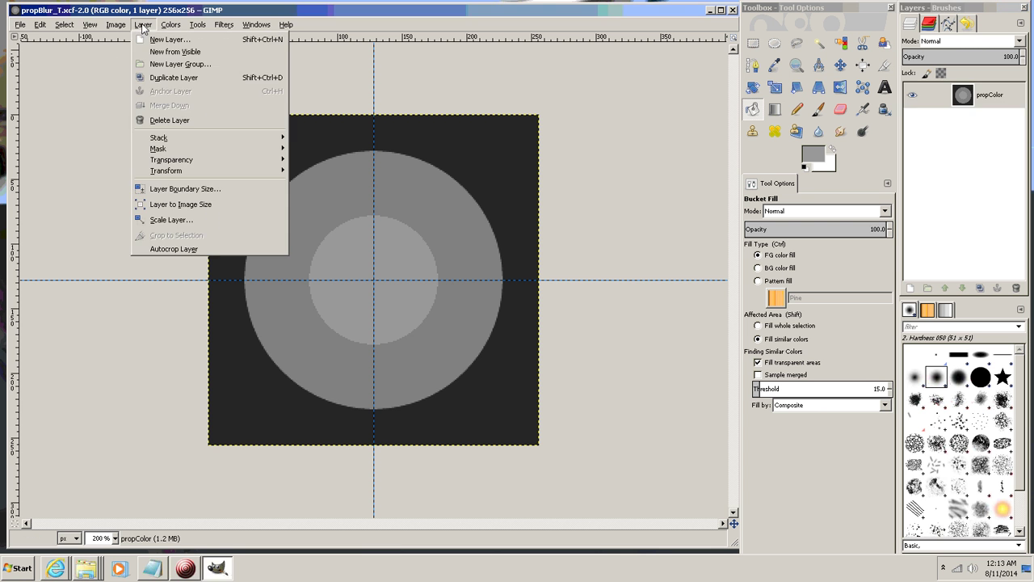
click(179, 78)
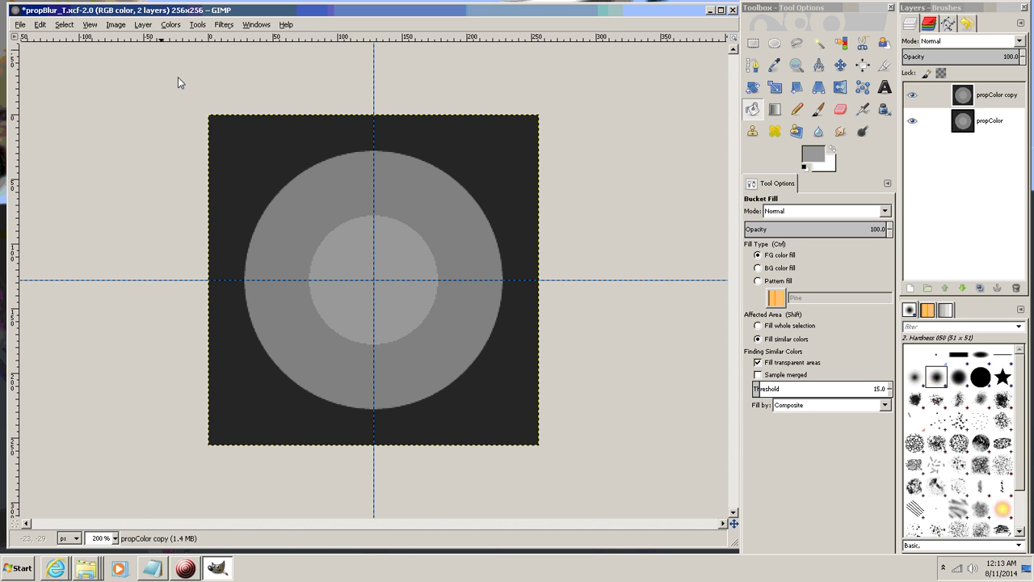
double_click(995, 98)
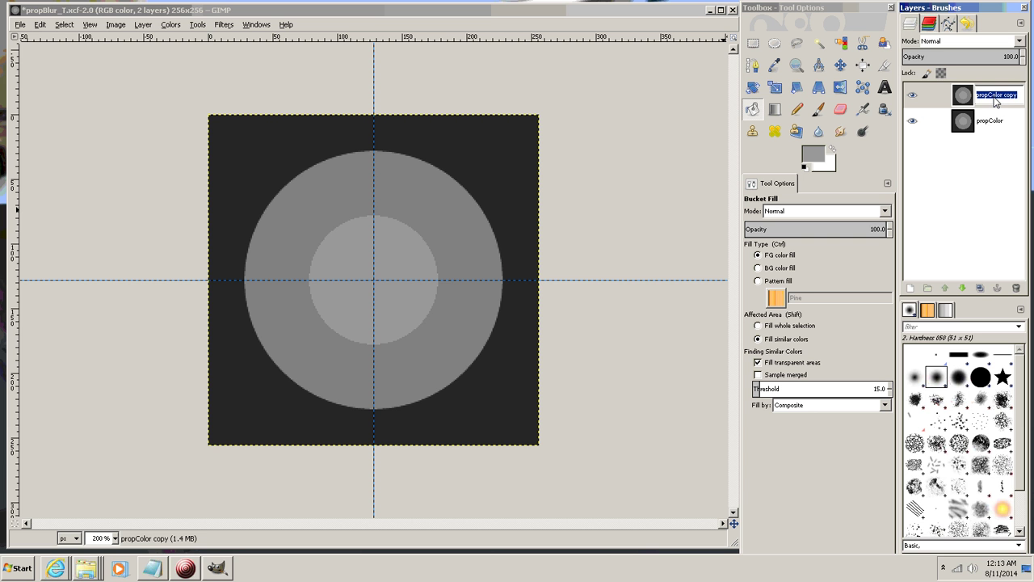
click(1020, 97)
key(Return)
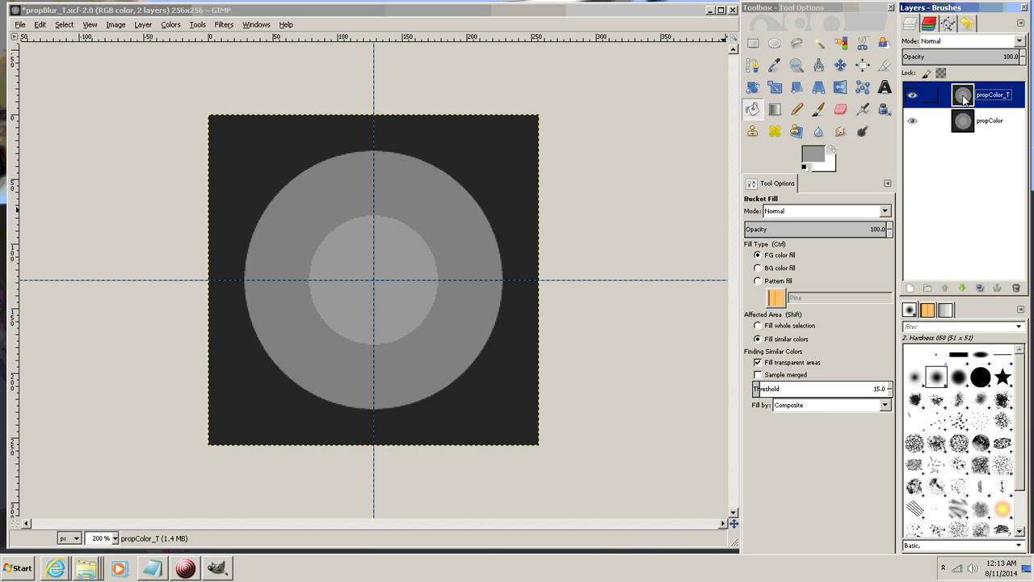
Step: Move the propColor_T layer below propColor and hide it
drag(962, 95, 969, 152)
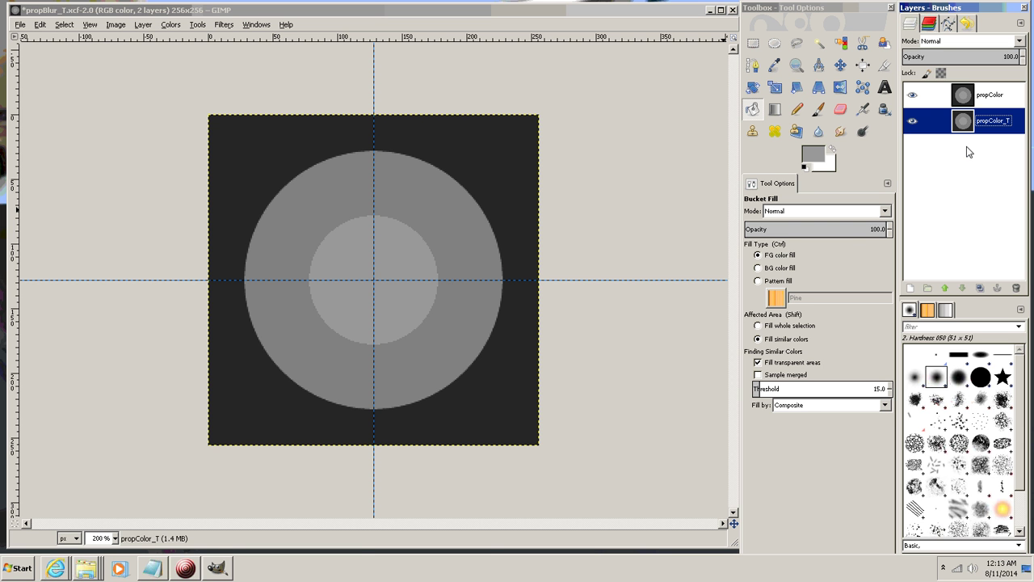
click(914, 122)
Step: Add a transparent 256 × 256 px layer named PropBlur and place it above the propColor layer
click(143, 25)
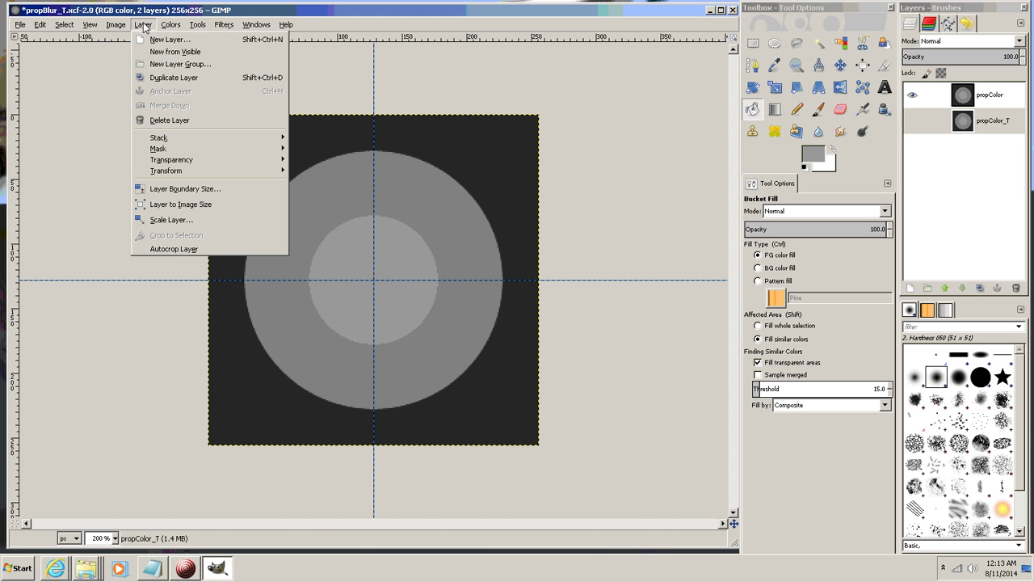
click(179, 40)
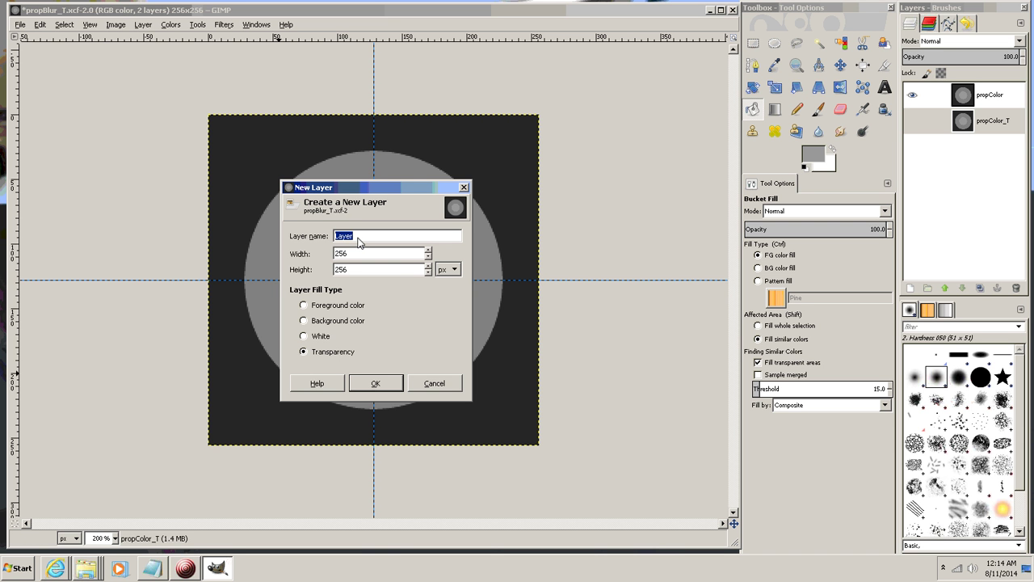
text(PropBlur)
key(Return)
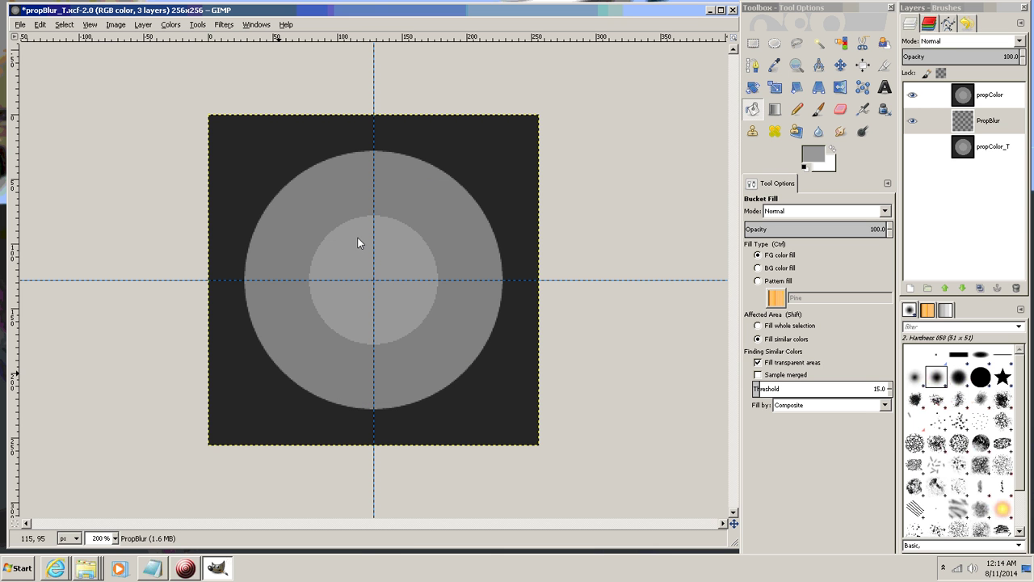
click(989, 121)
drag(991, 127, 992, 94)
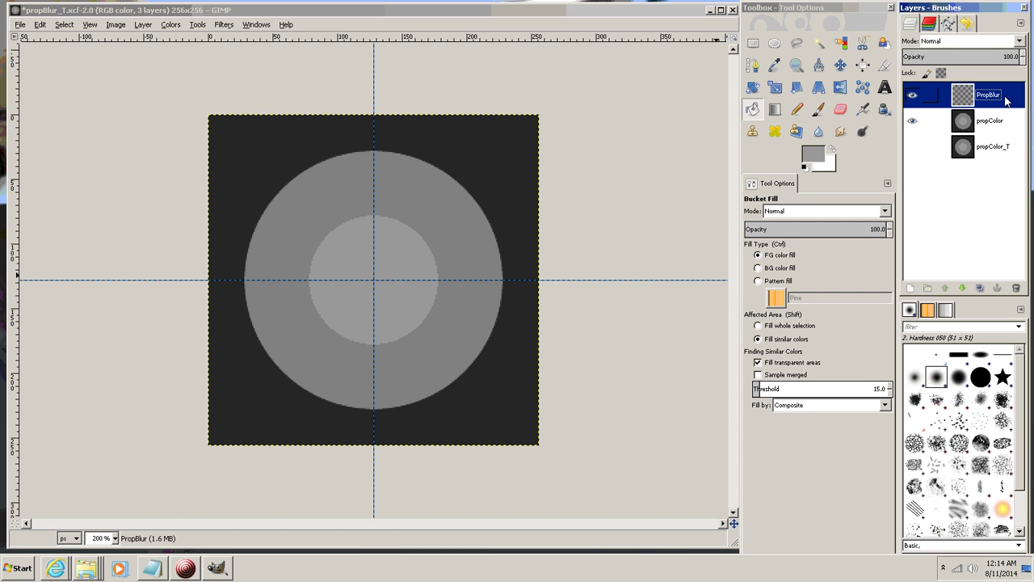
Step: Choose the Paintbrush and set the foreground color to HTML value ffffff
click(818, 111)
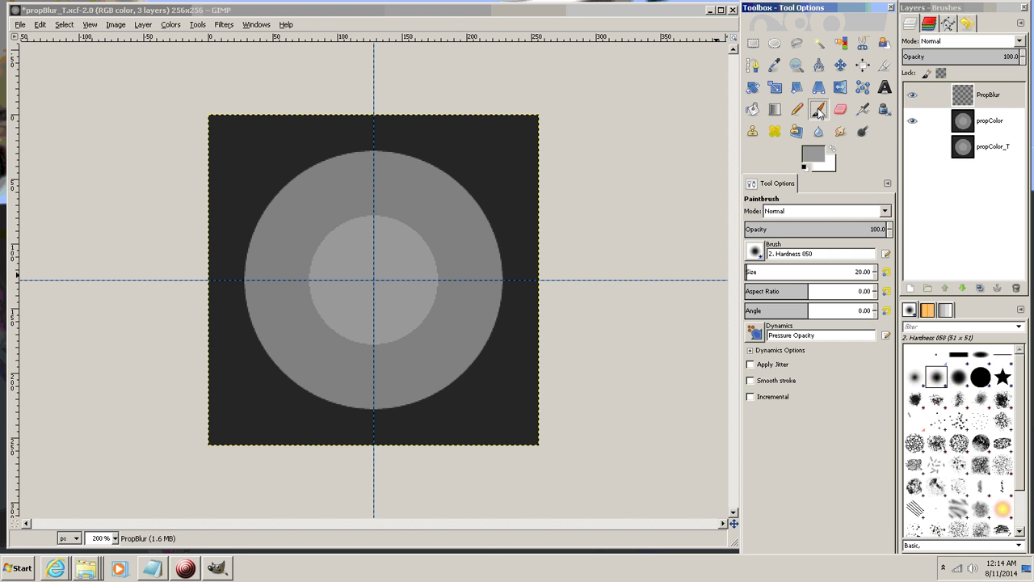
click(815, 159)
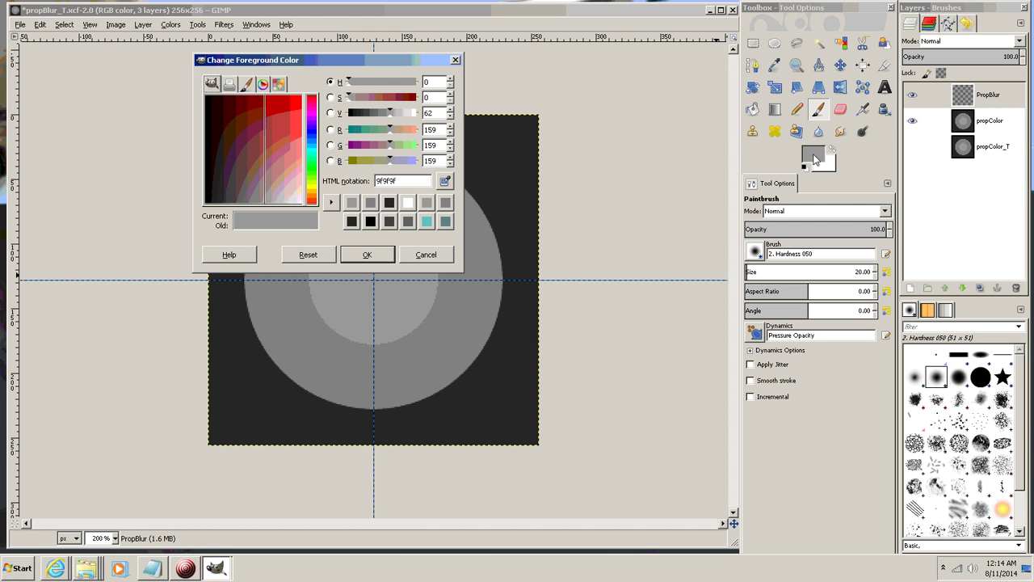
drag(404, 184, 366, 181)
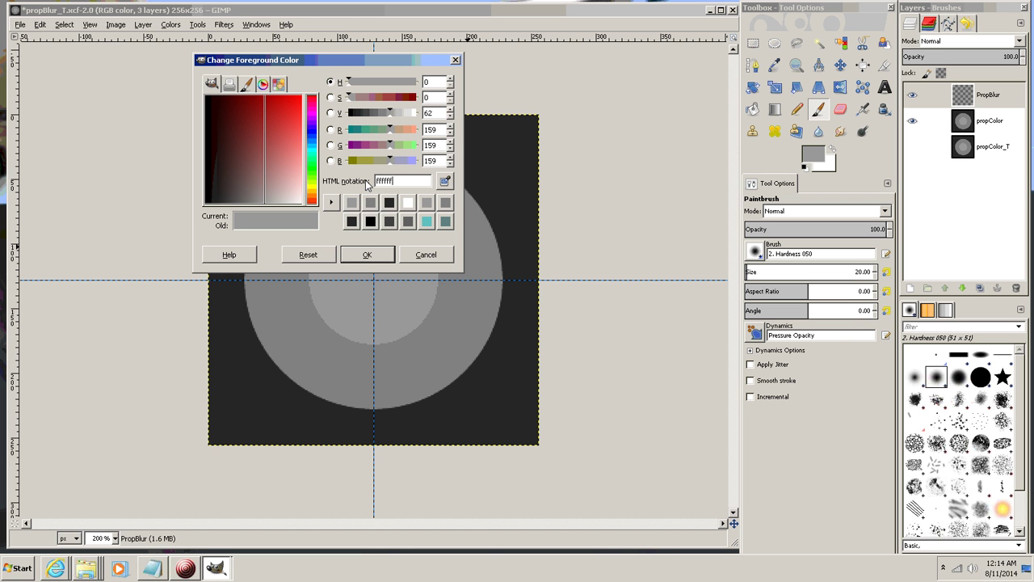
text(ffffff)
key(Return)
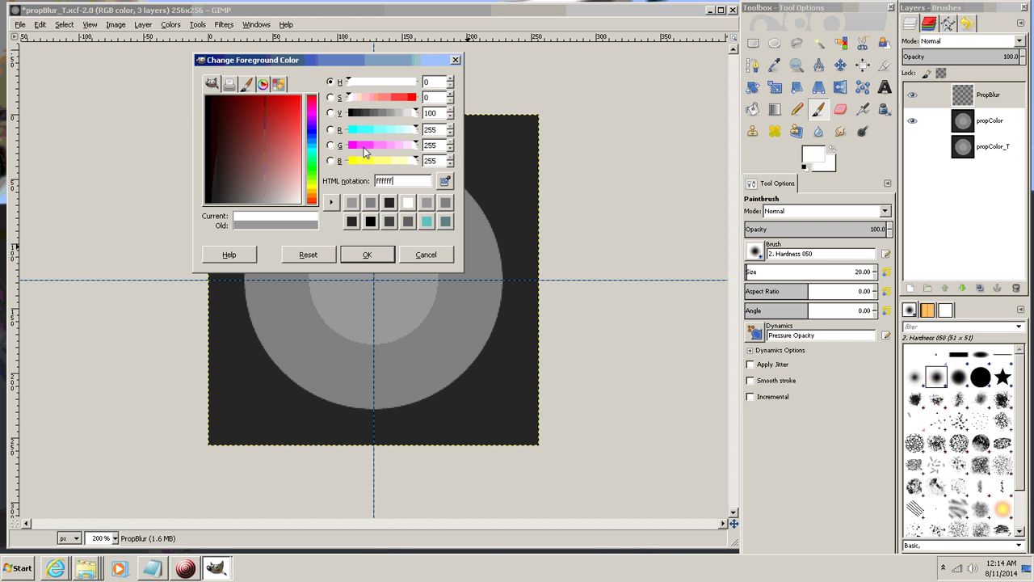
click(367, 256)
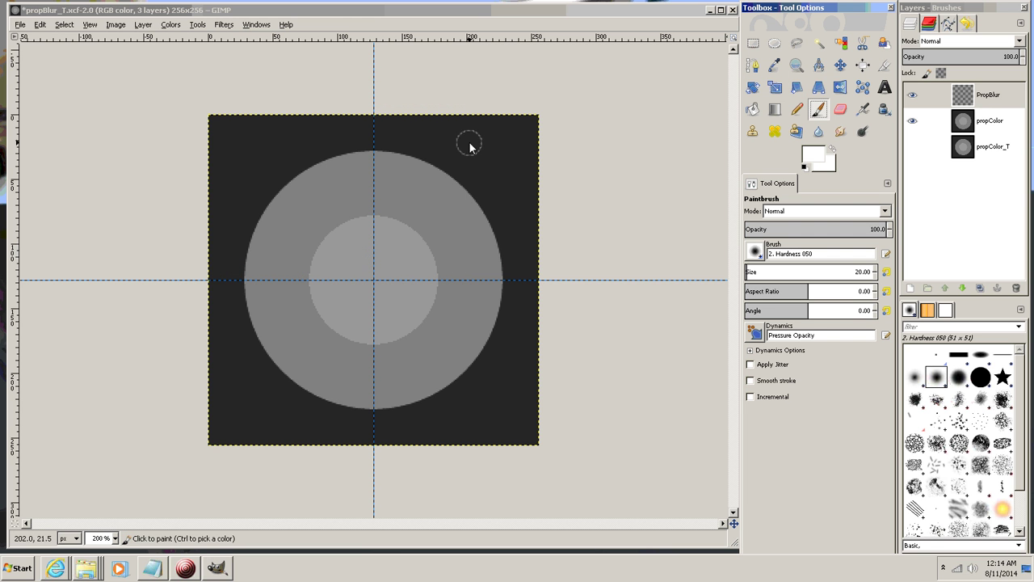
Step: Paint a straight white line along the vertical guide on the PropBlur layer, from the larger circle's top edge to its bottom edge
click(373, 149)
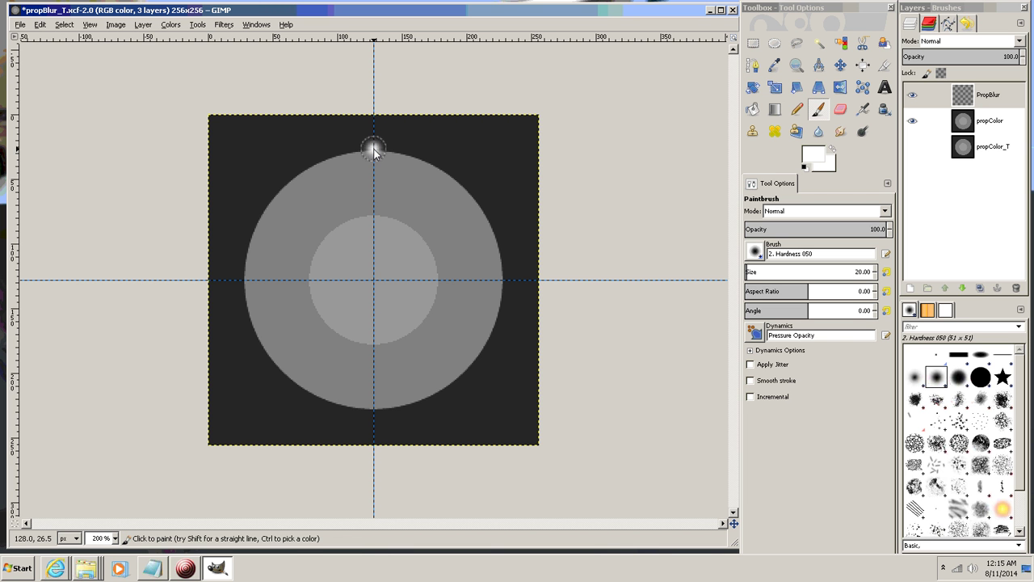
key(shift)
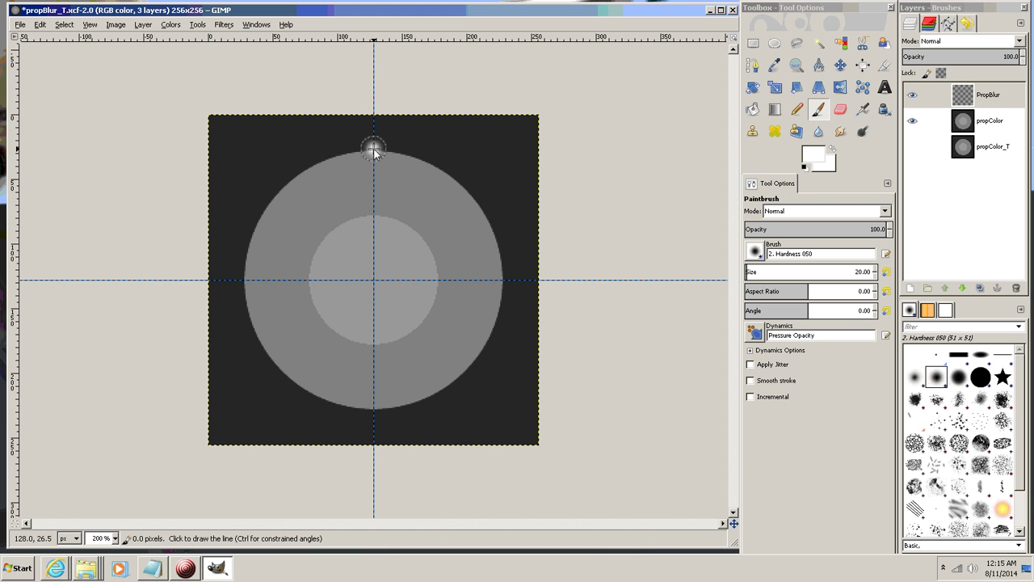
shift+click(372, 414)
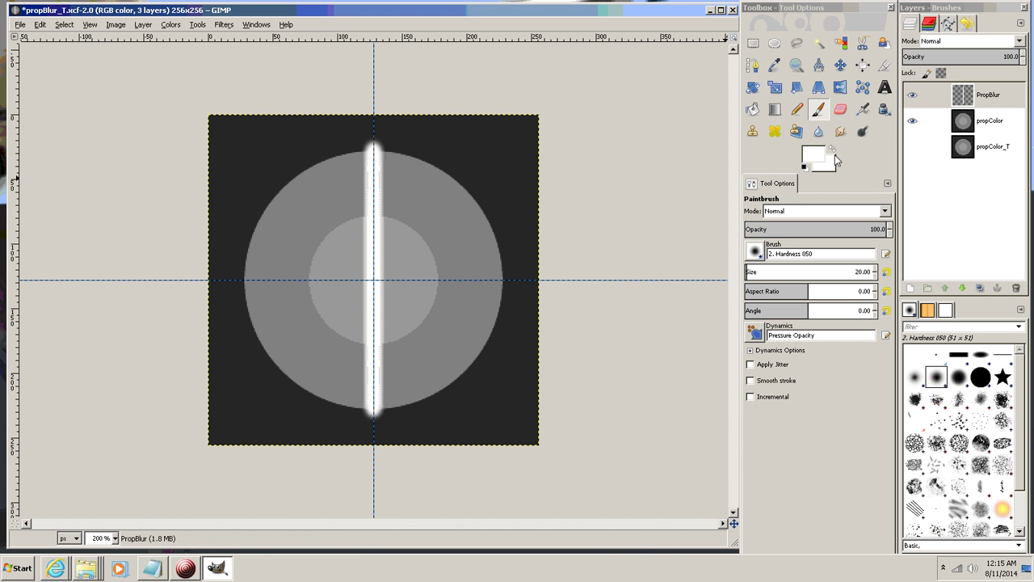
Step: Hide the propColor layer and erase the middle of the white line at the guide intersection with the Eraser at 50 opacity
click(912, 121)
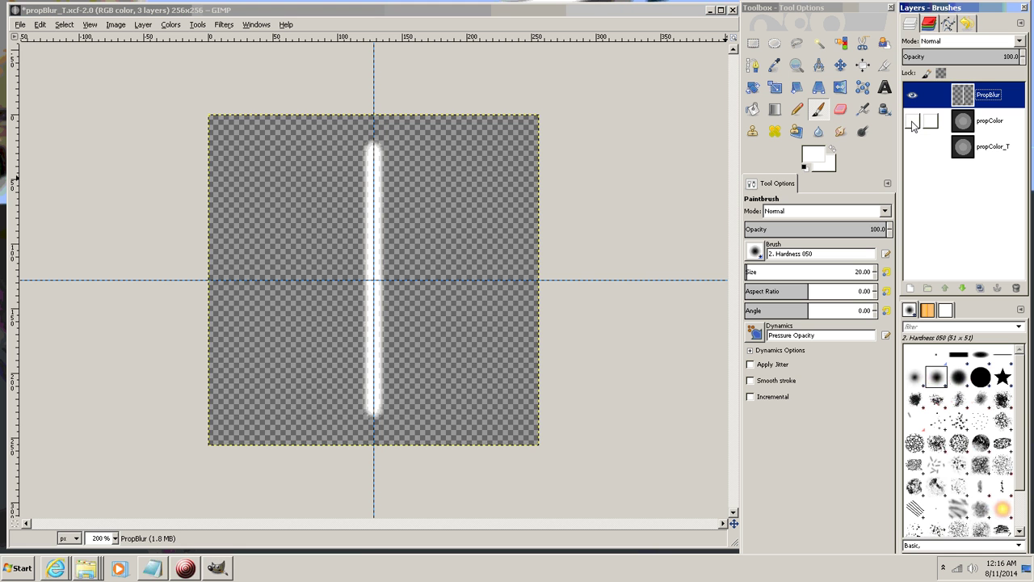
click(841, 111)
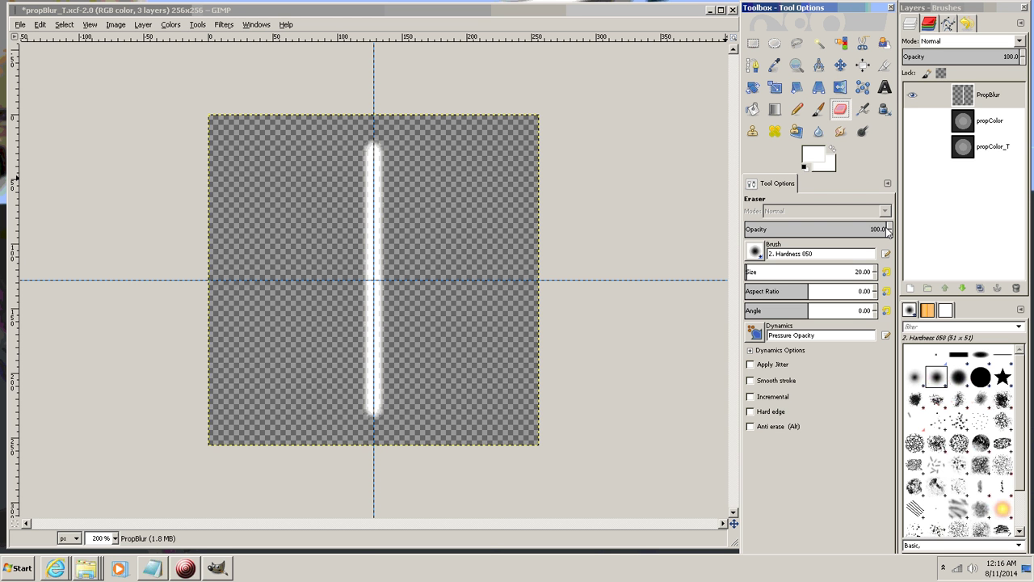
drag(889, 231, 815, 230)
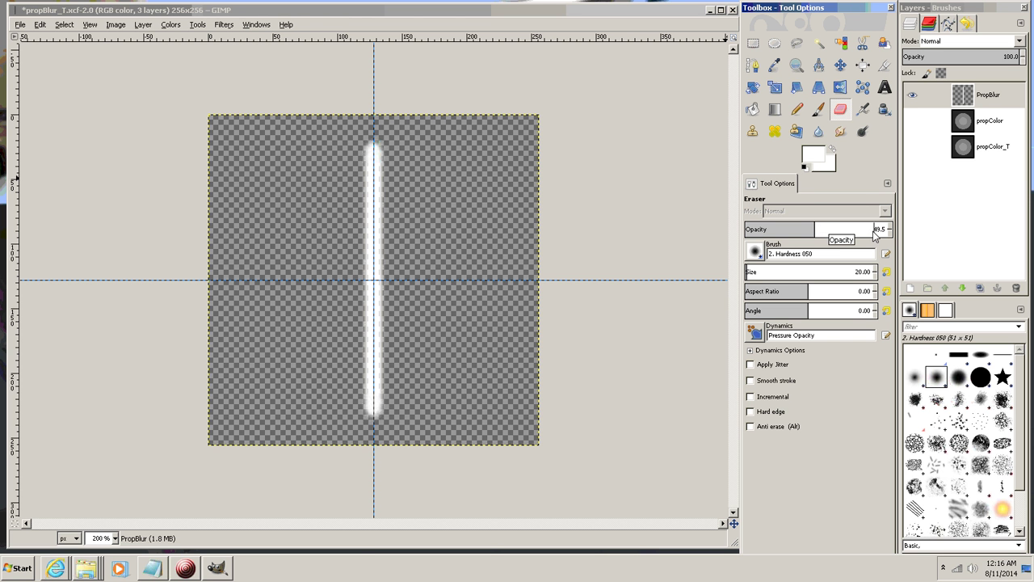
click(890, 228)
drag(883, 230, 869, 231)
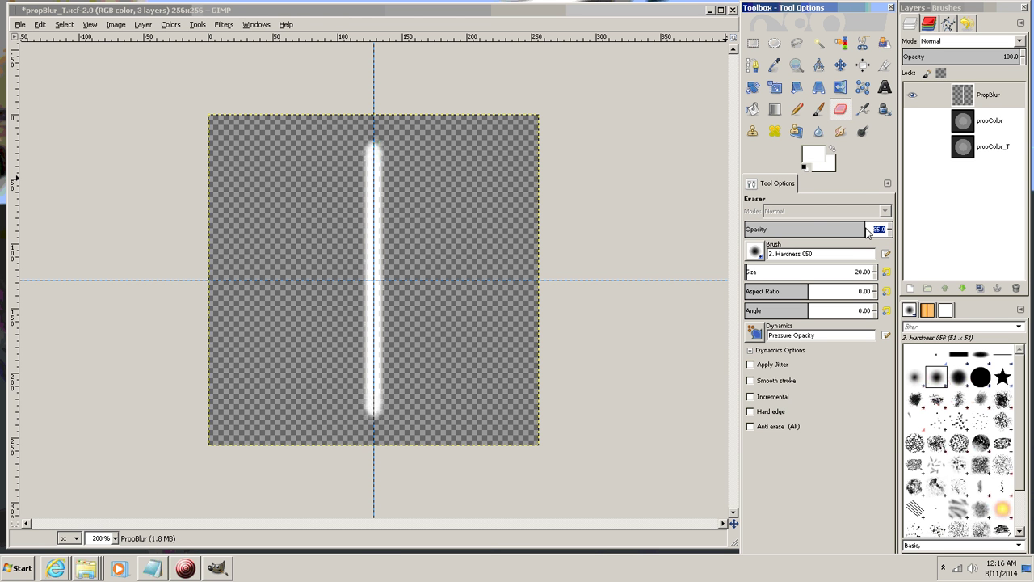
text(50)
key(Return)
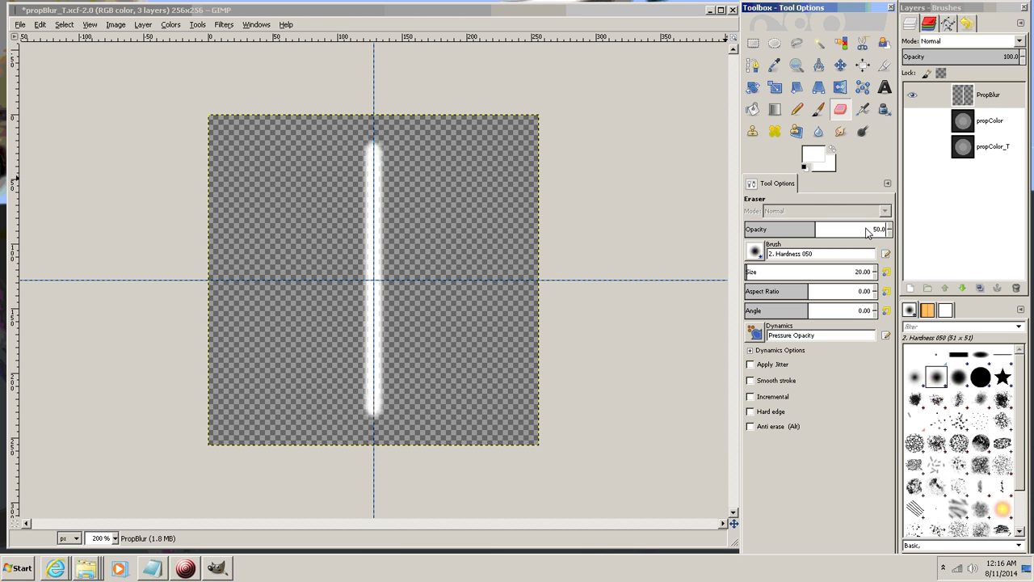
click(372, 282)
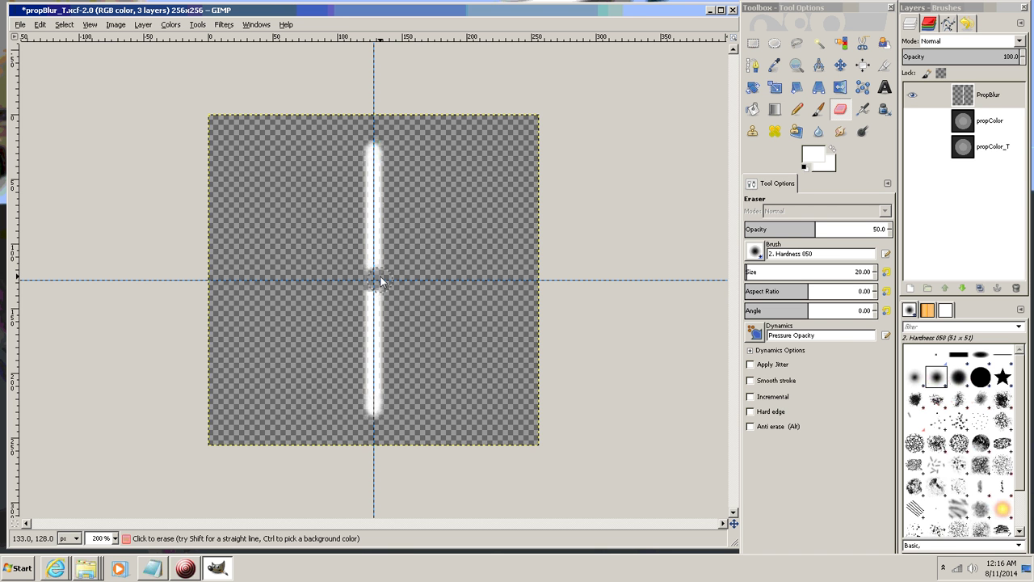
Step: Duplicate the PropBlur layer and rename the copy 360PropBlur
click(985, 95)
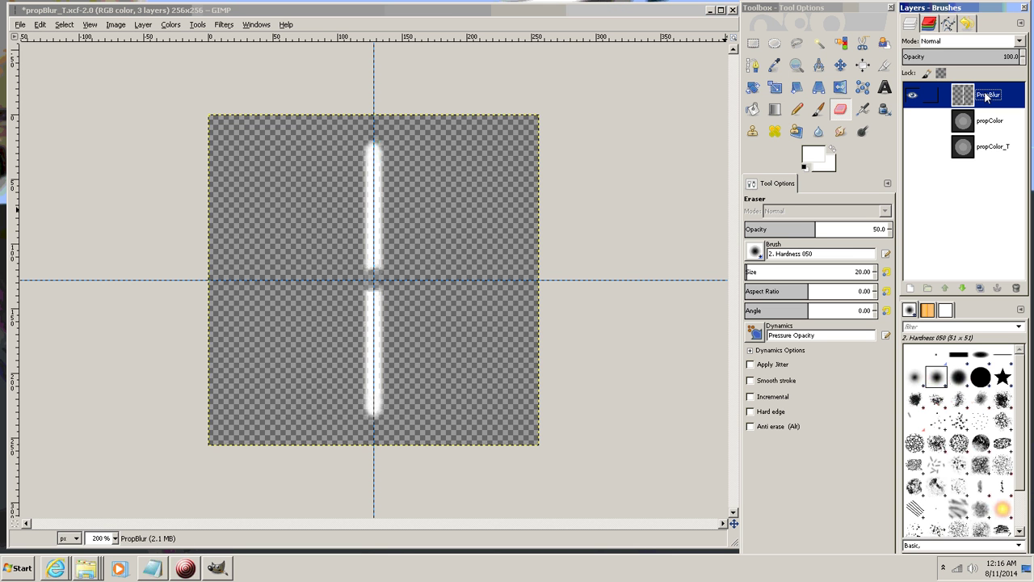
click(142, 25)
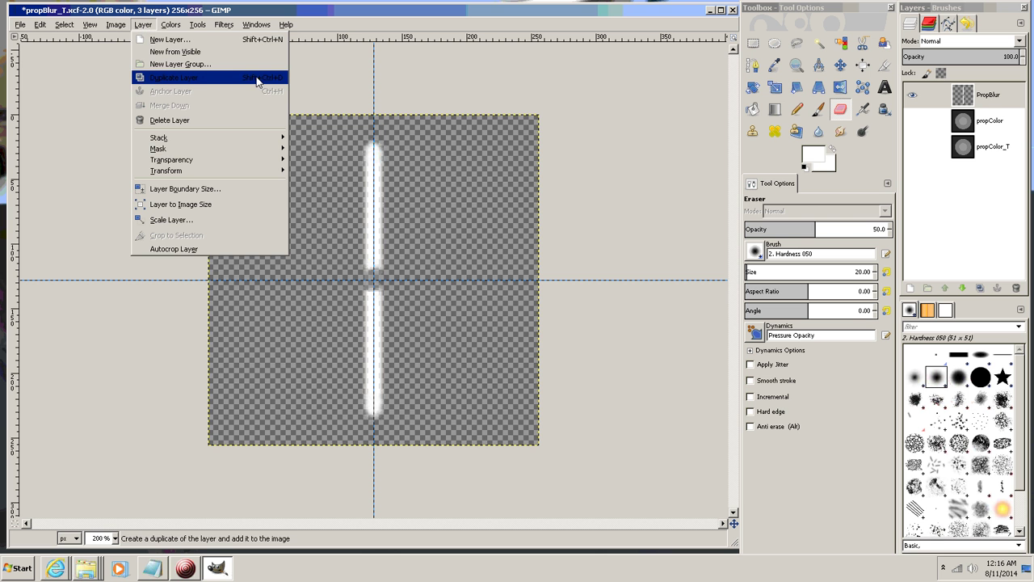
click(171, 79)
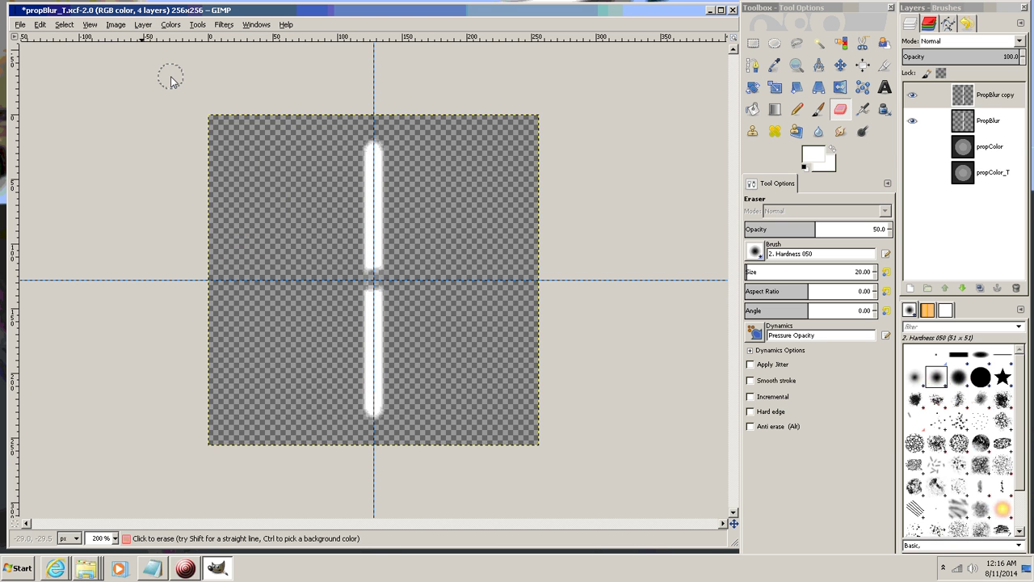
double_click(996, 97)
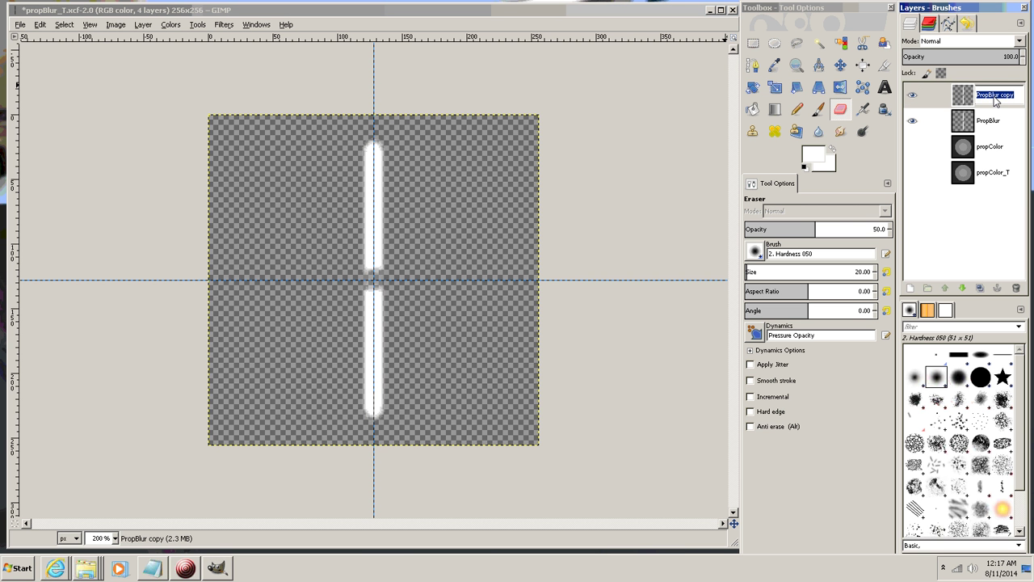
text(360PropBlur)
key(Return)
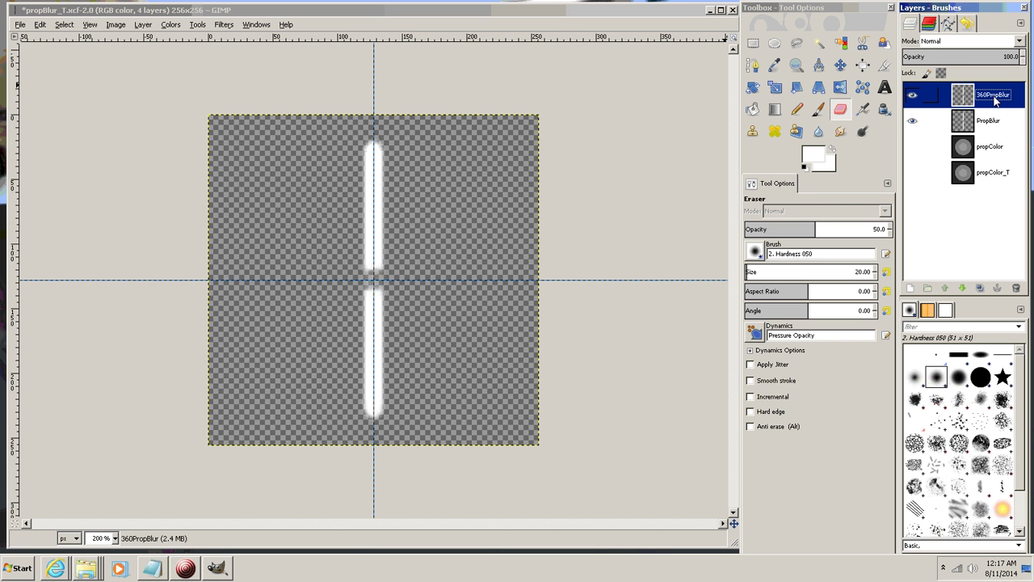
Step: Place the 360PropBlur layer directly below PropBlur and hide it, keeping PropBlur as the active layer
click(963, 97)
drag(963, 99, 984, 139)
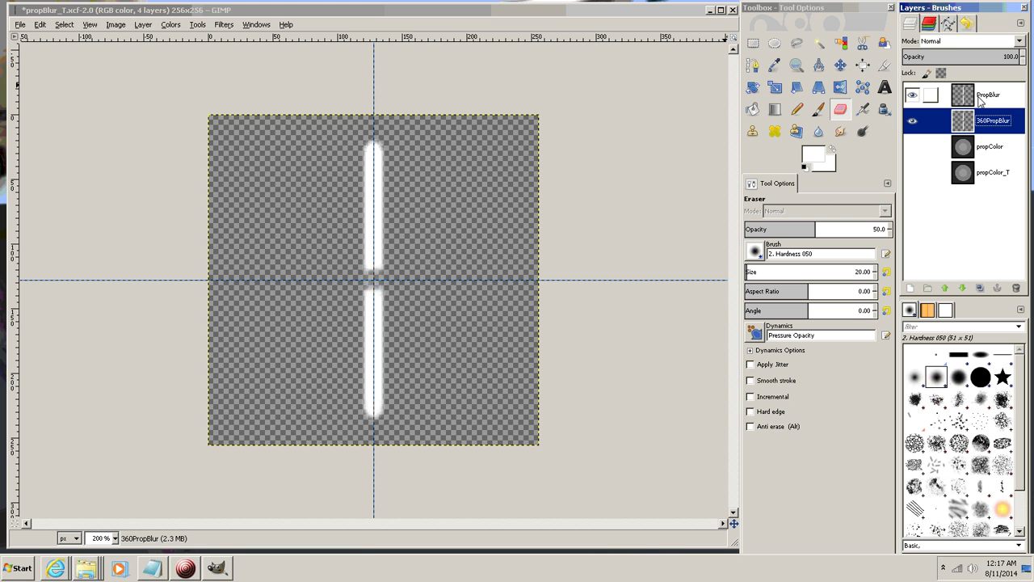
click(998, 98)
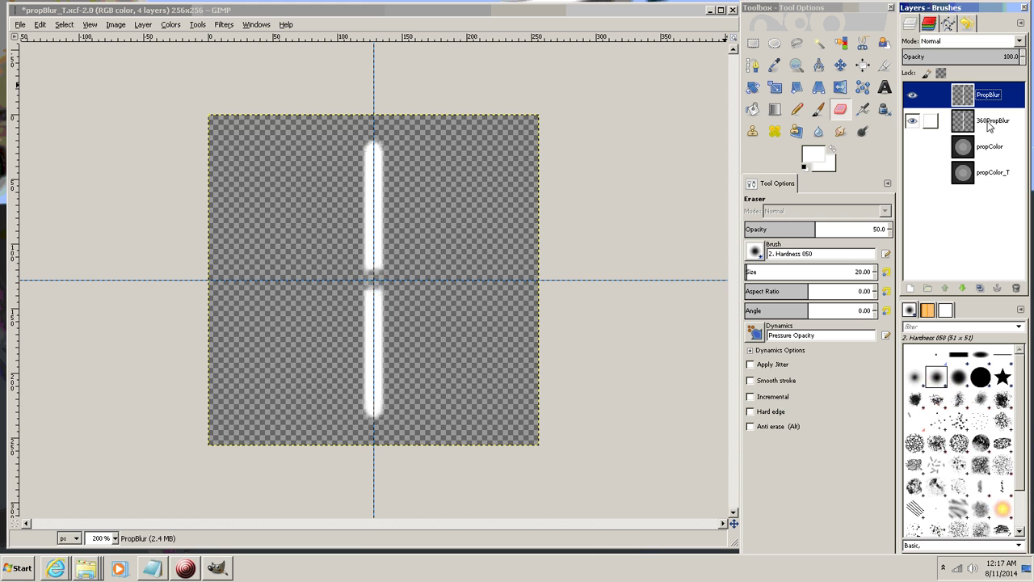
click(913, 122)
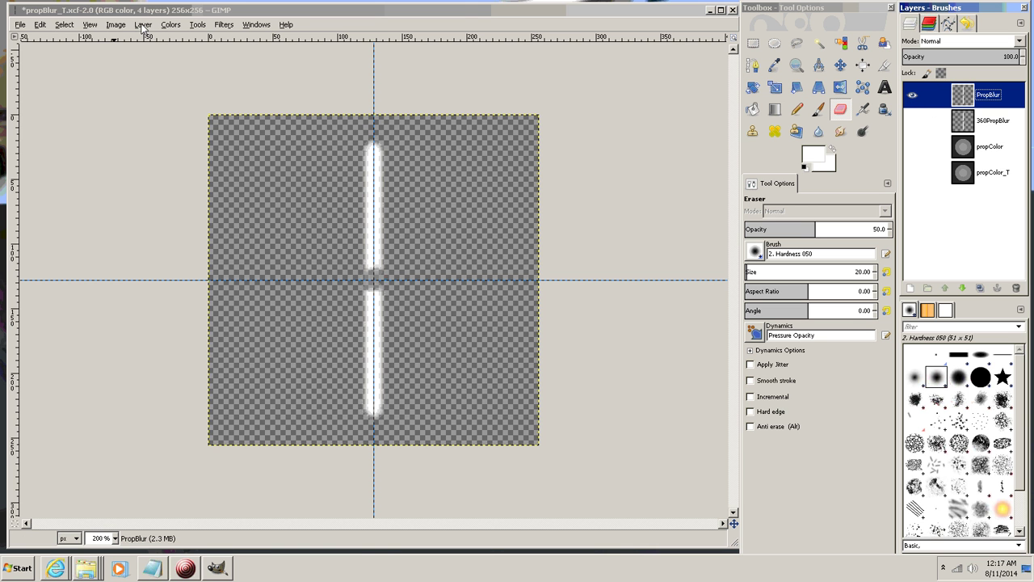
Step: Apply a radial Motion Blur with an angle of 20 to the white blade line on the PropBlur layer
click(223, 25)
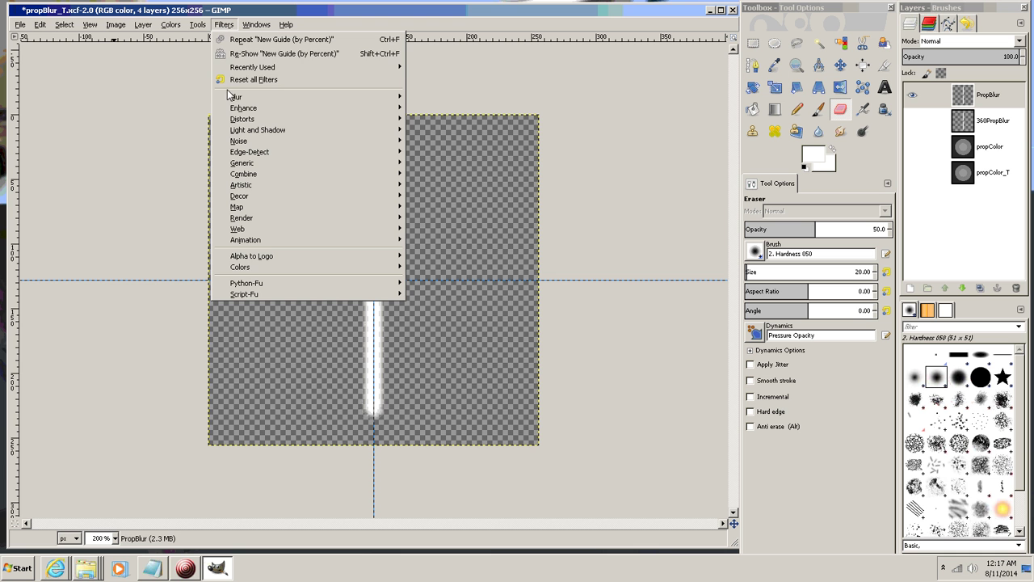
mouse_move(235, 98)
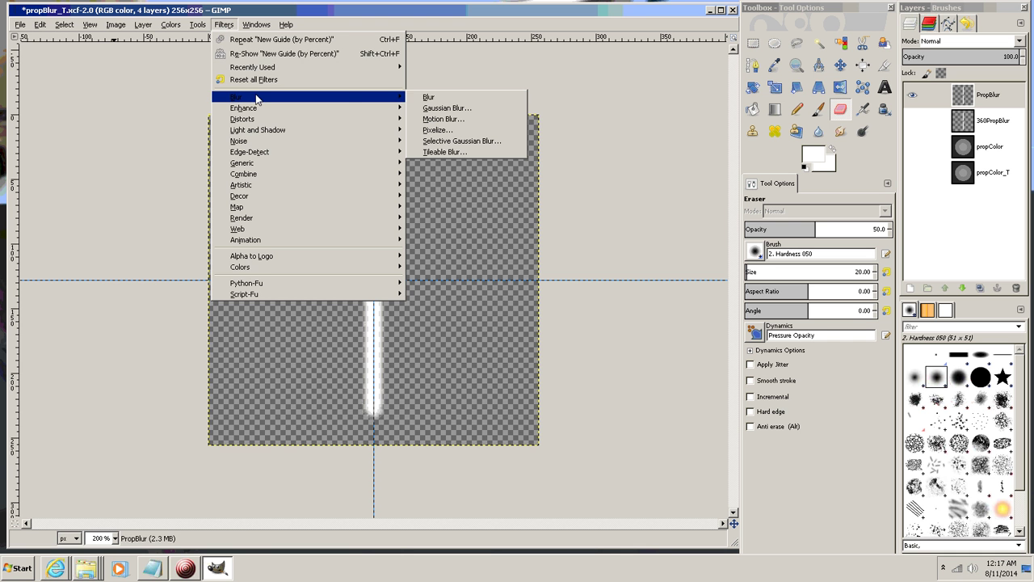
click(462, 120)
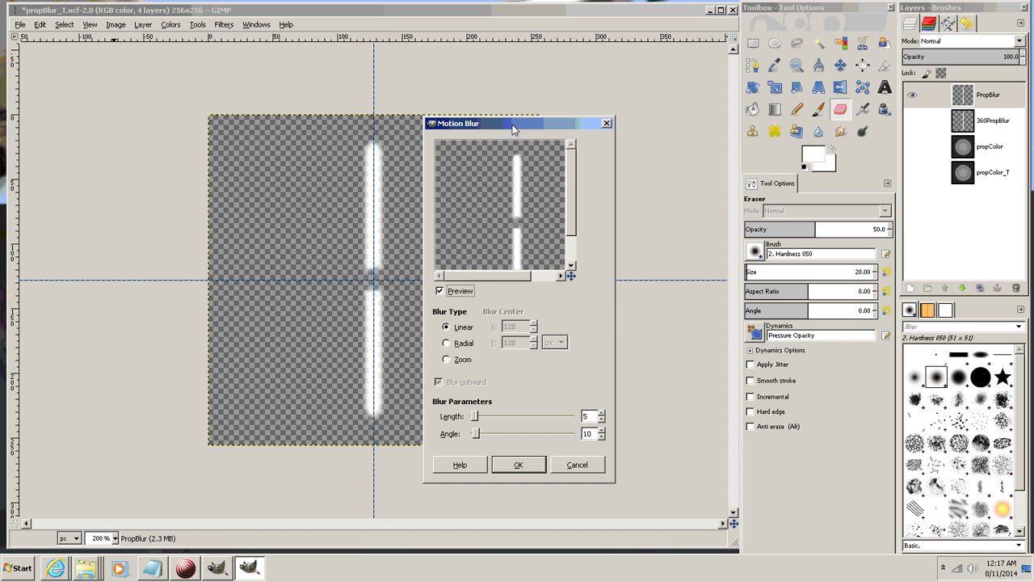
drag(514, 127, 610, 120)
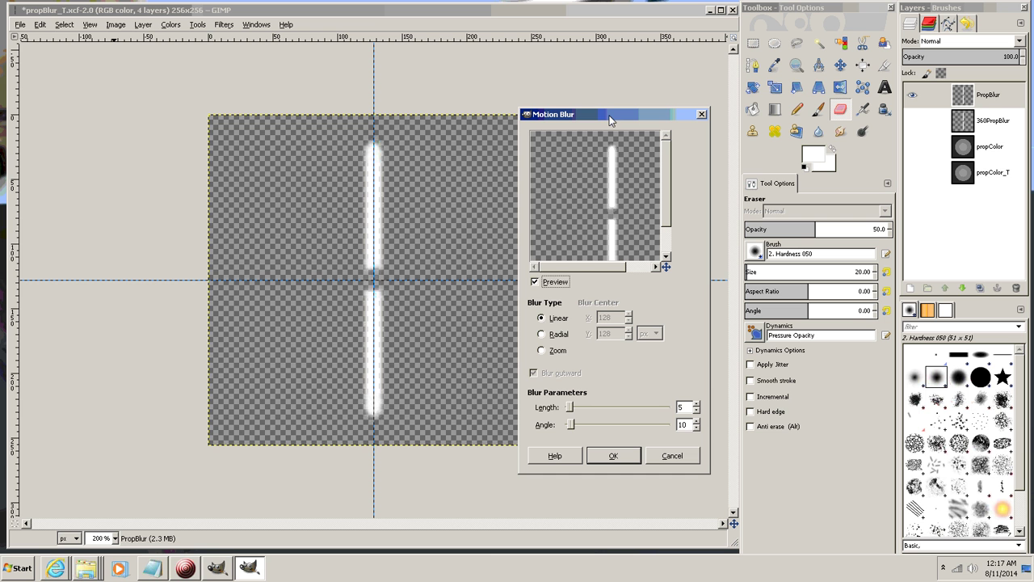
click(557, 333)
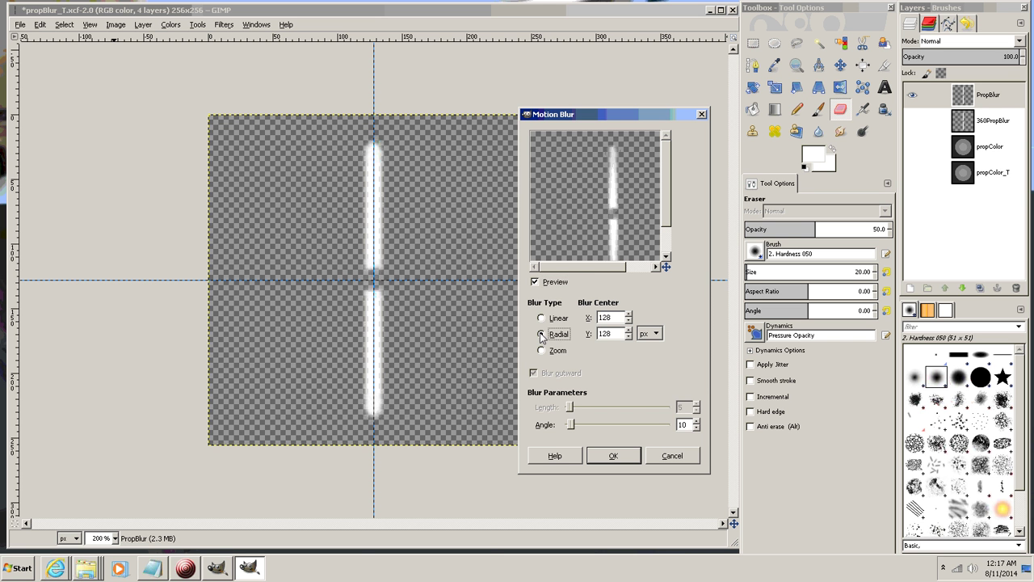
double_click(675, 425)
text(20)
key(Return)
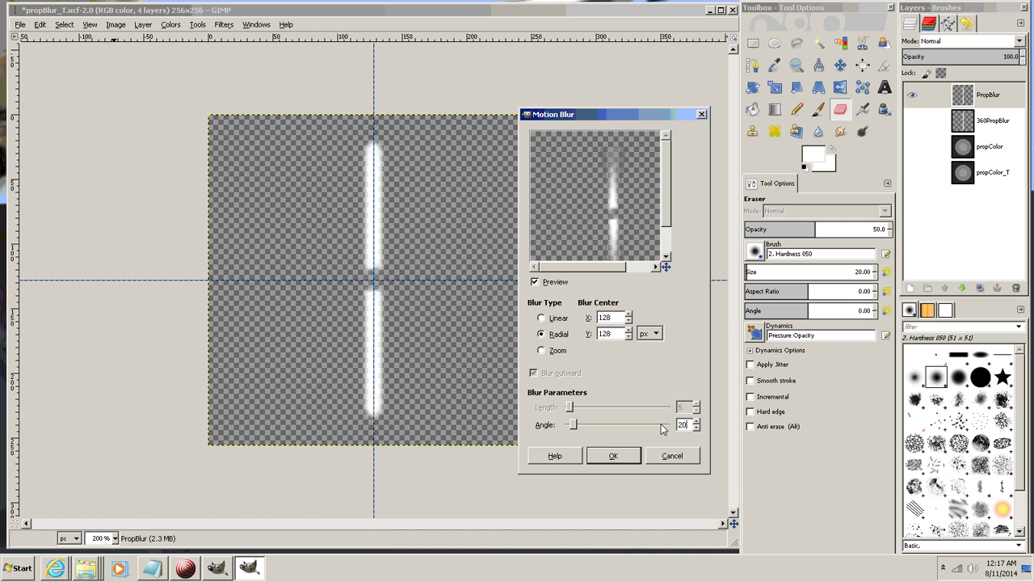
click(607, 450)
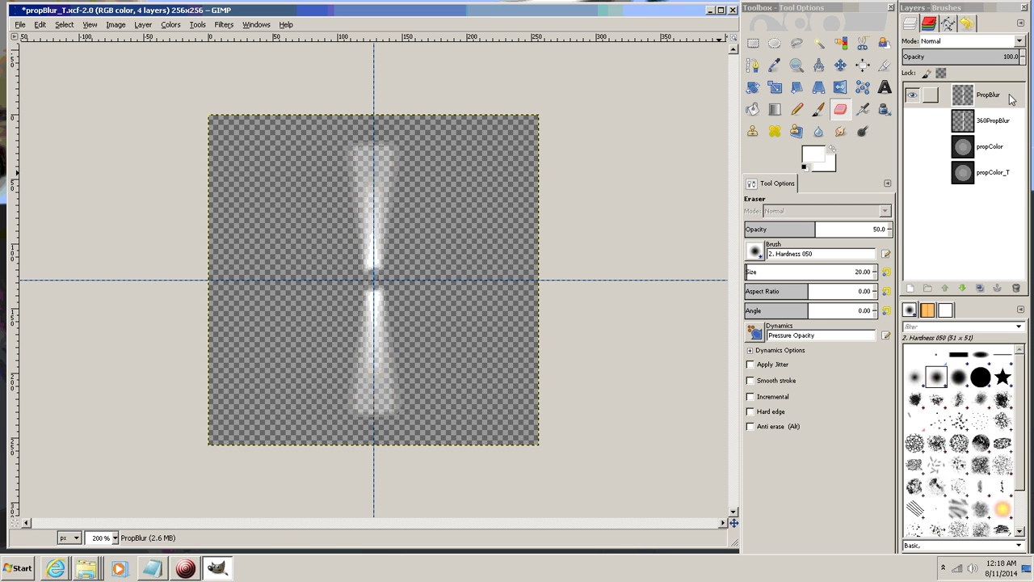
Step: Hide the PropBlur layer and make 360PropBlur the active, visible layer
click(913, 97)
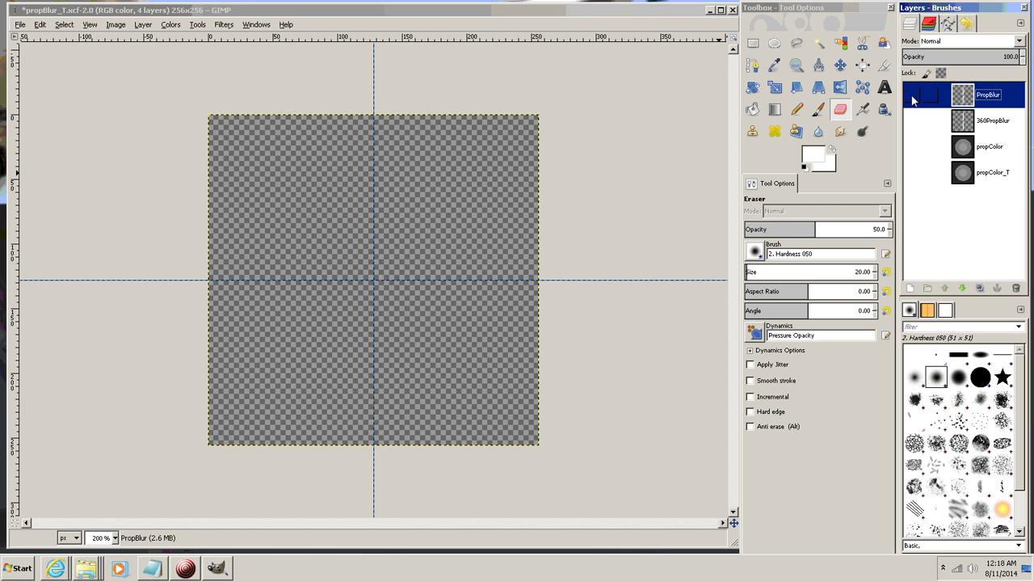
click(970, 127)
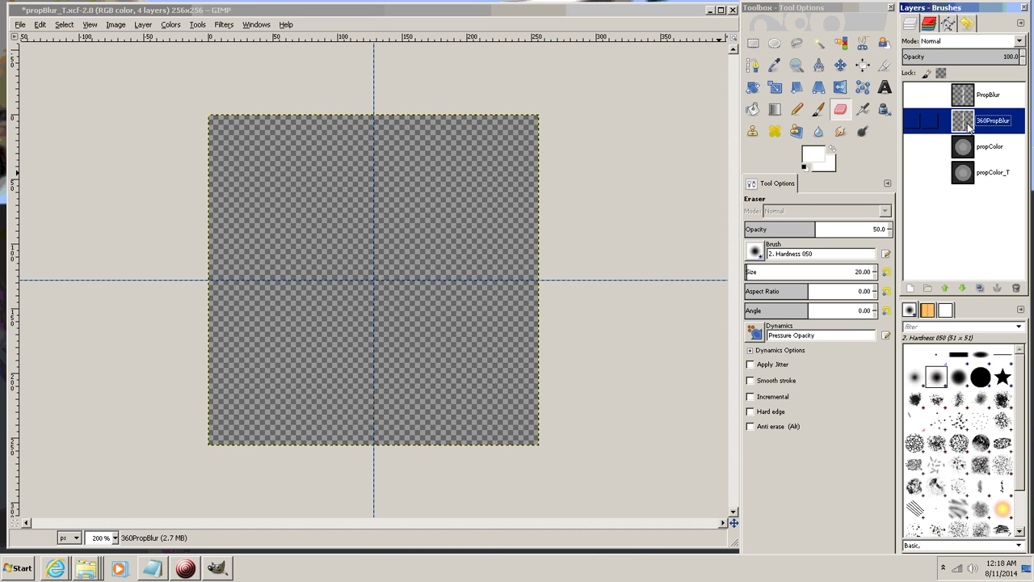
click(912, 121)
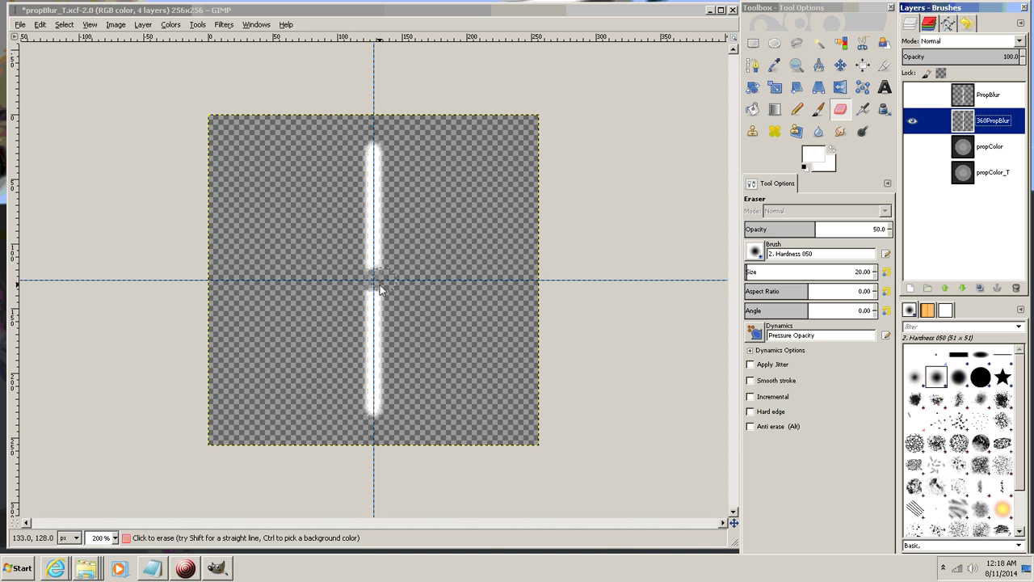
Step: Apply a radial Motion Blur with an angle of 180 to the 360PropBlur layer
click(226, 25)
mouse_move(362, 97)
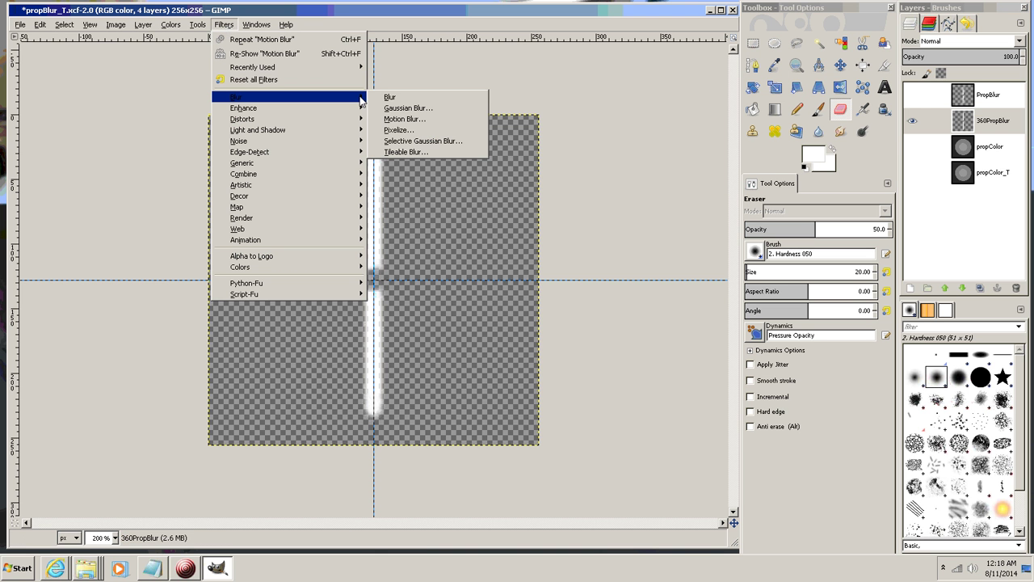
click(418, 121)
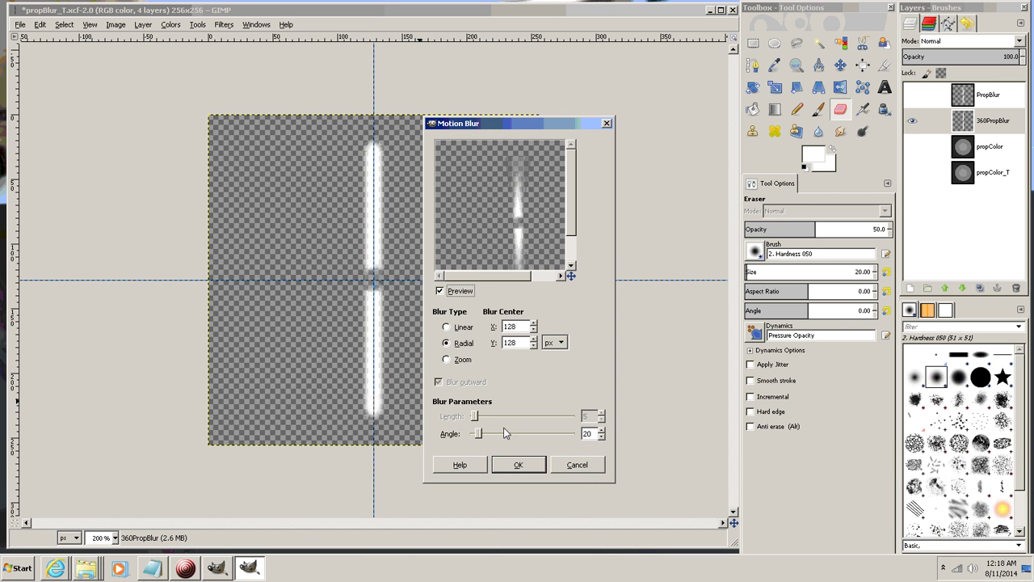
double_click(588, 434)
text(180)
key(Return)
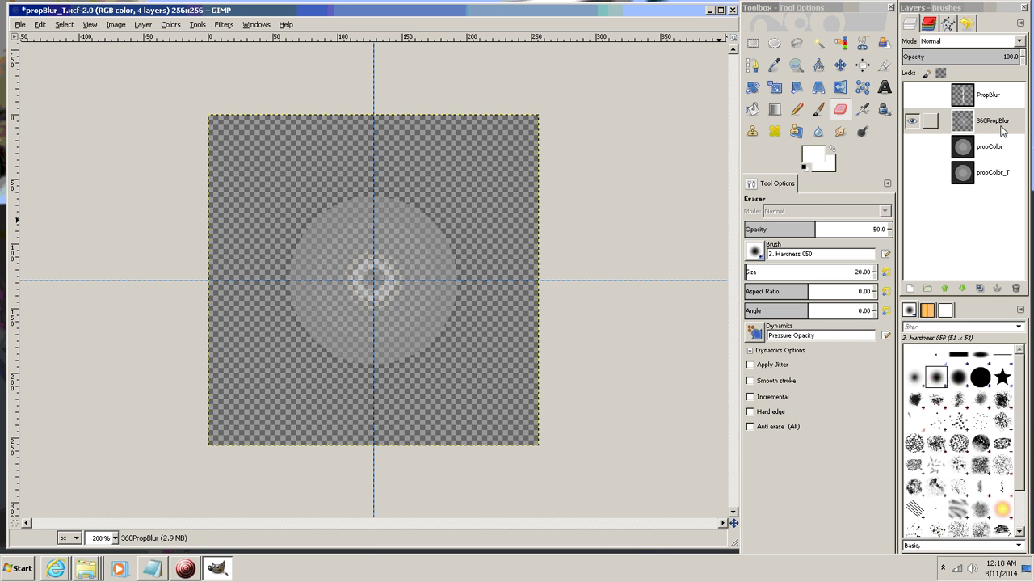
Step: Show the PropBlur layer again and duplicate it
click(912, 95)
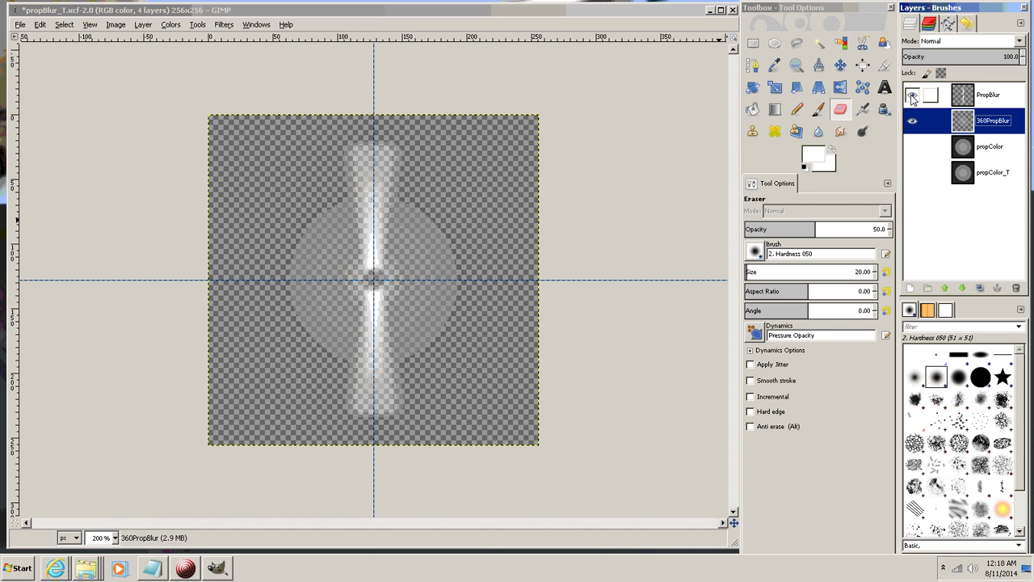
click(964, 97)
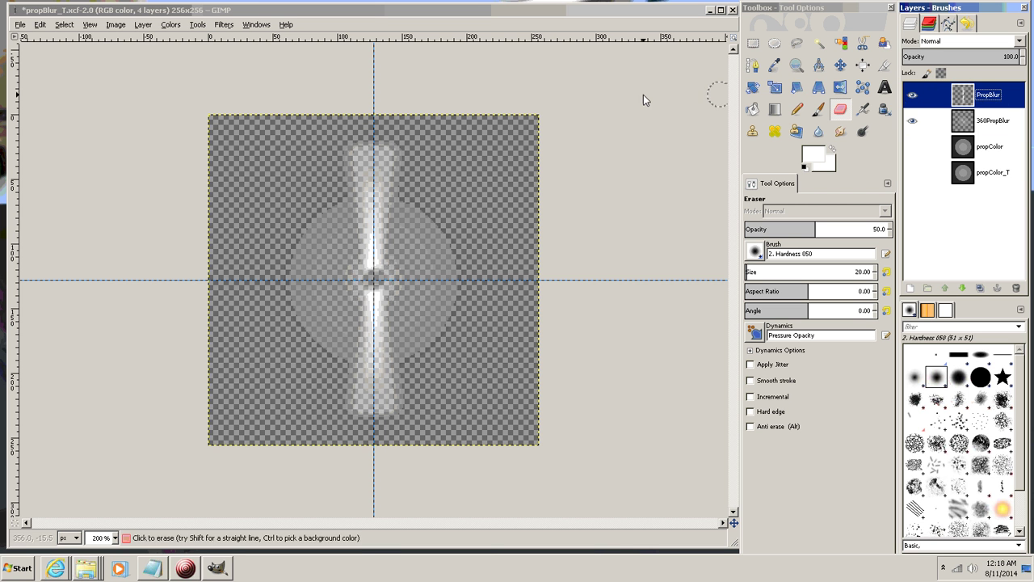
click(143, 25)
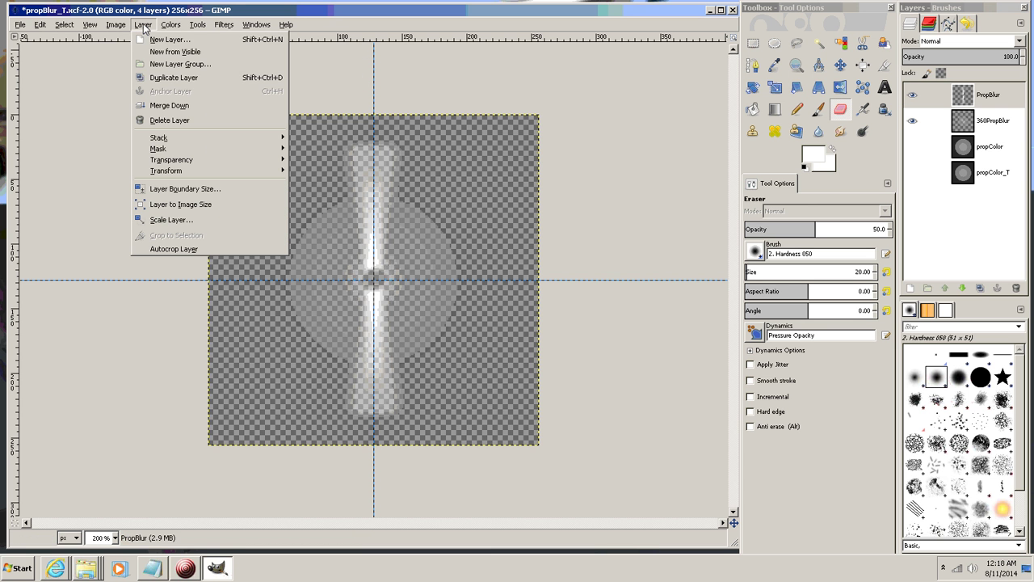
click(189, 78)
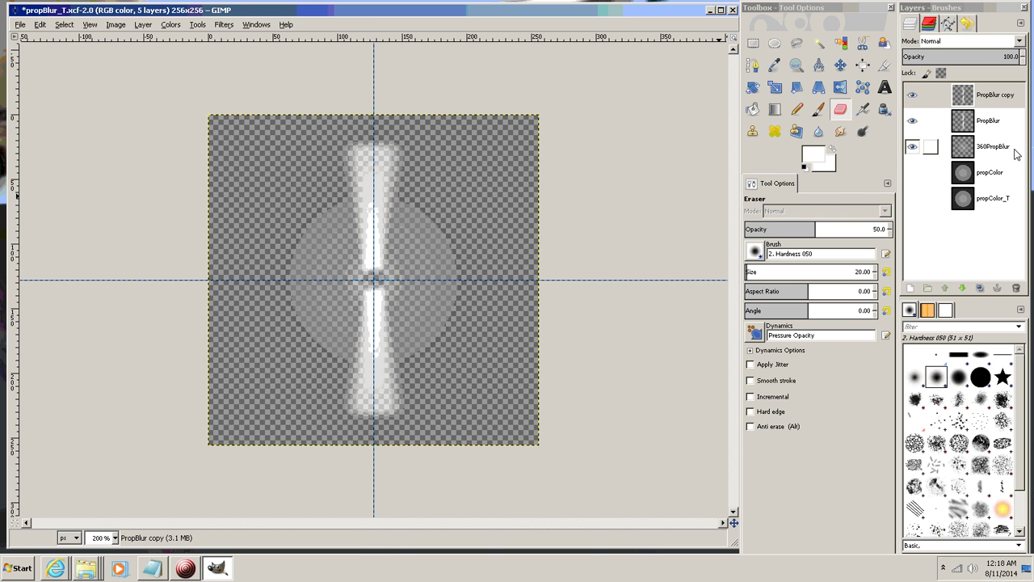
Step: Duplicate the 360PropBlur layer and place the copy between PropBlur copy and PropBlur
click(967, 153)
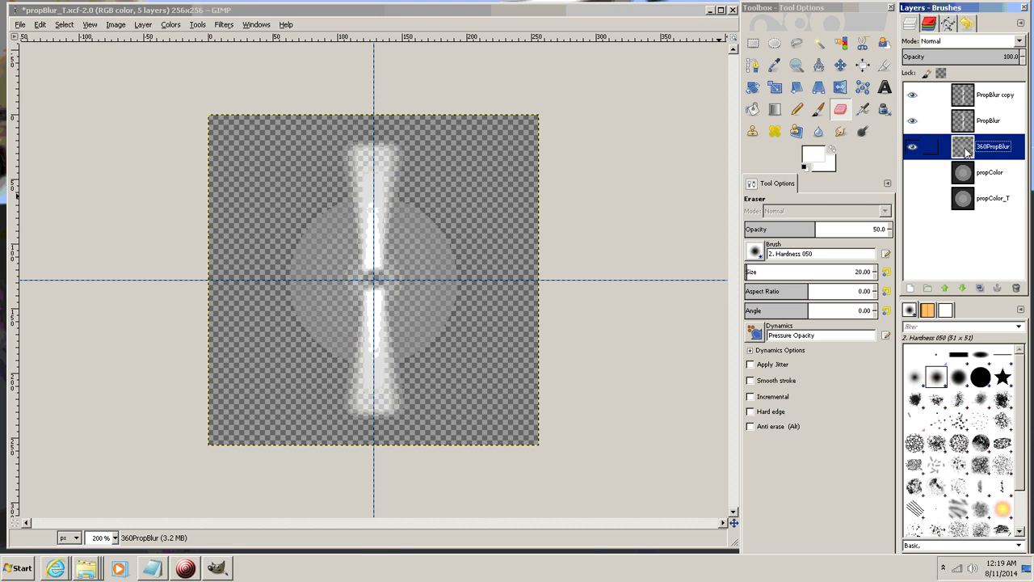
click(146, 25)
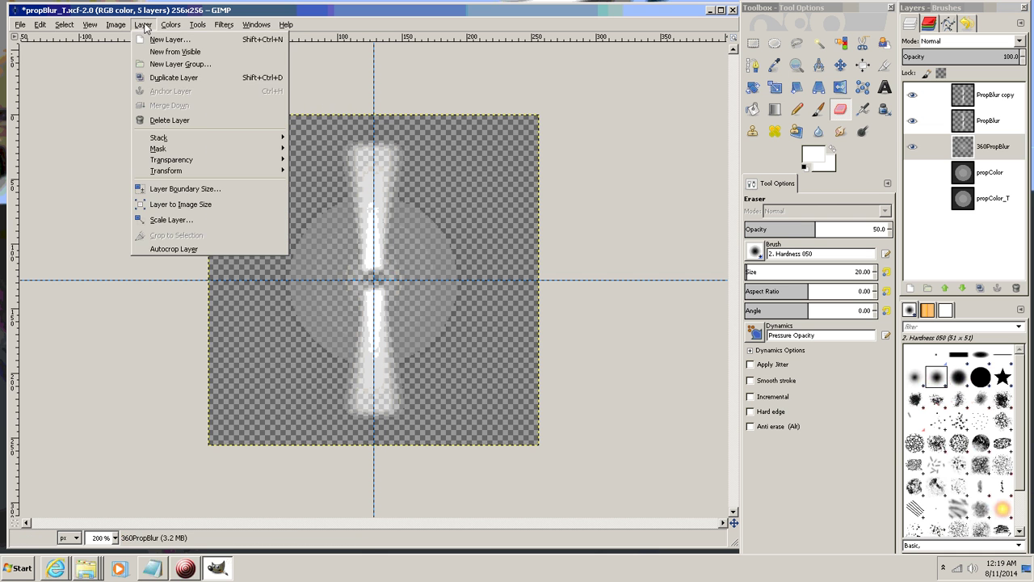
click(174, 78)
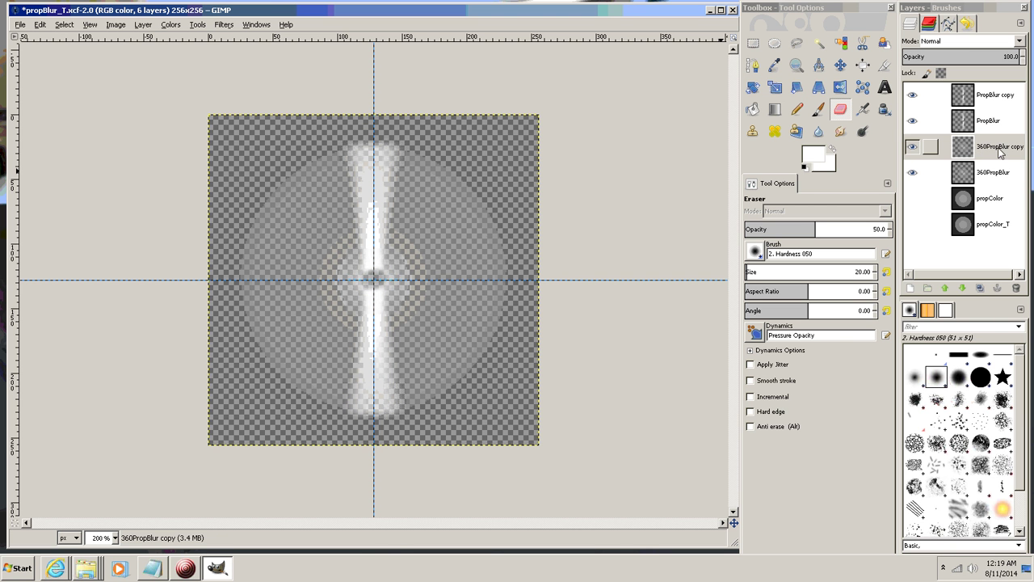
click(985, 151)
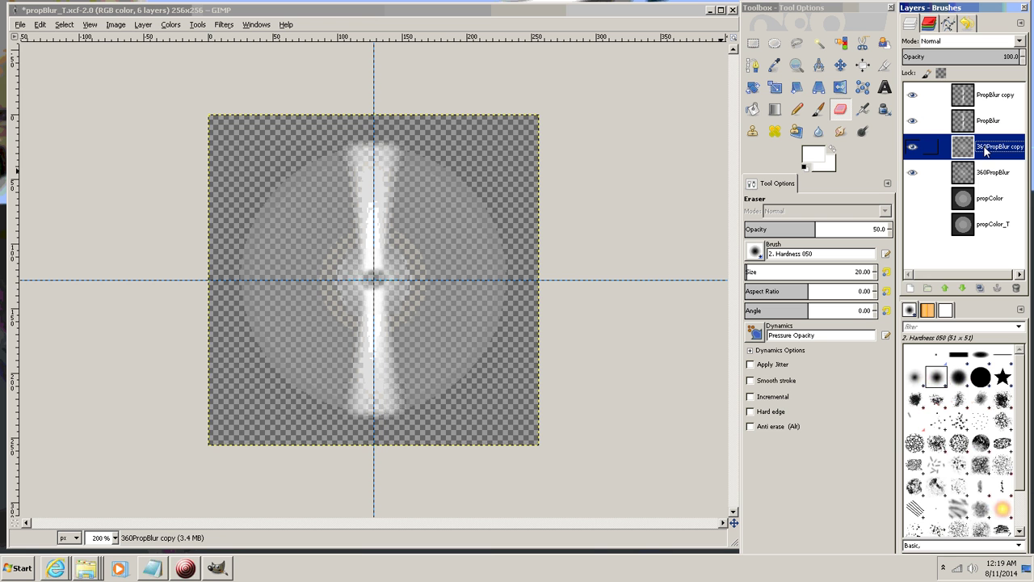
drag(985, 151, 986, 107)
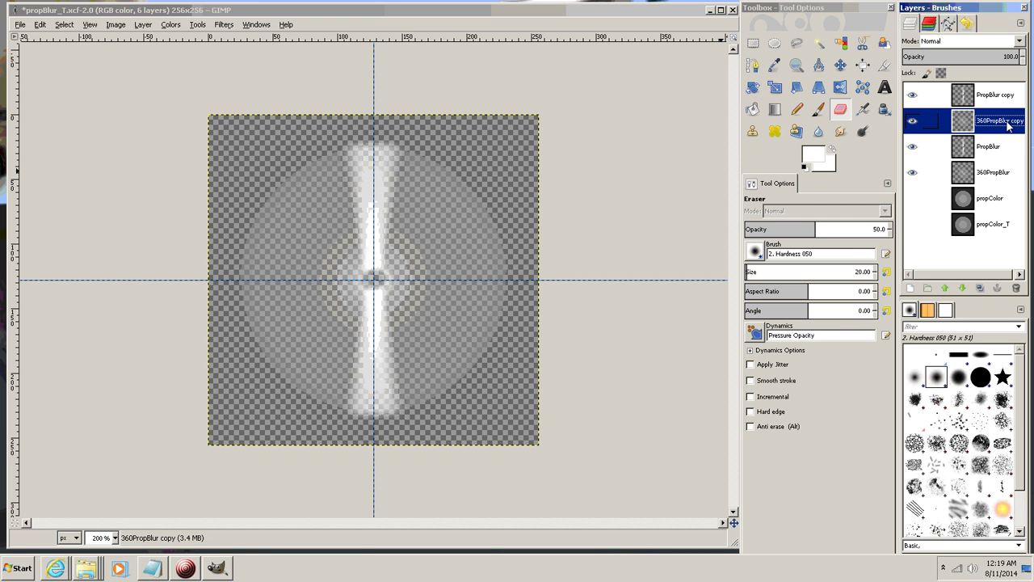
Step: Hide the original PropBlur and 360PropBlur layers and merge PropBlur copy down onto 360PropBlur copy
click(912, 147)
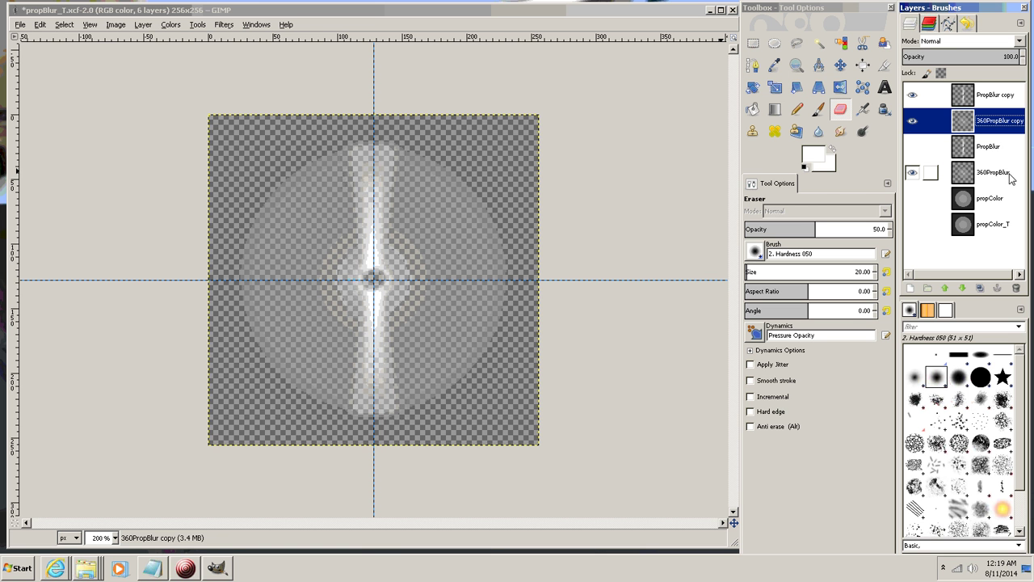
click(911, 173)
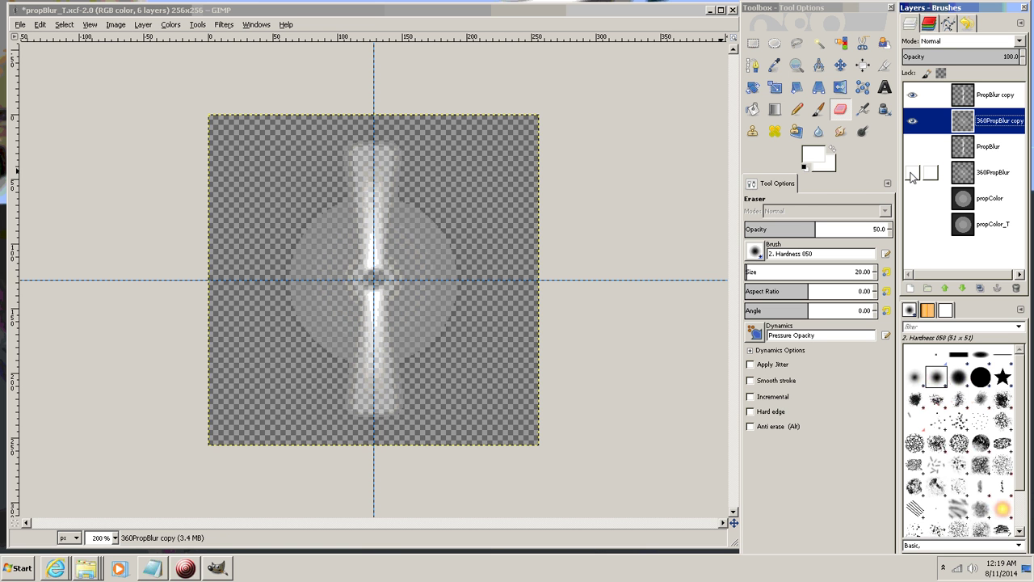
click(964, 97)
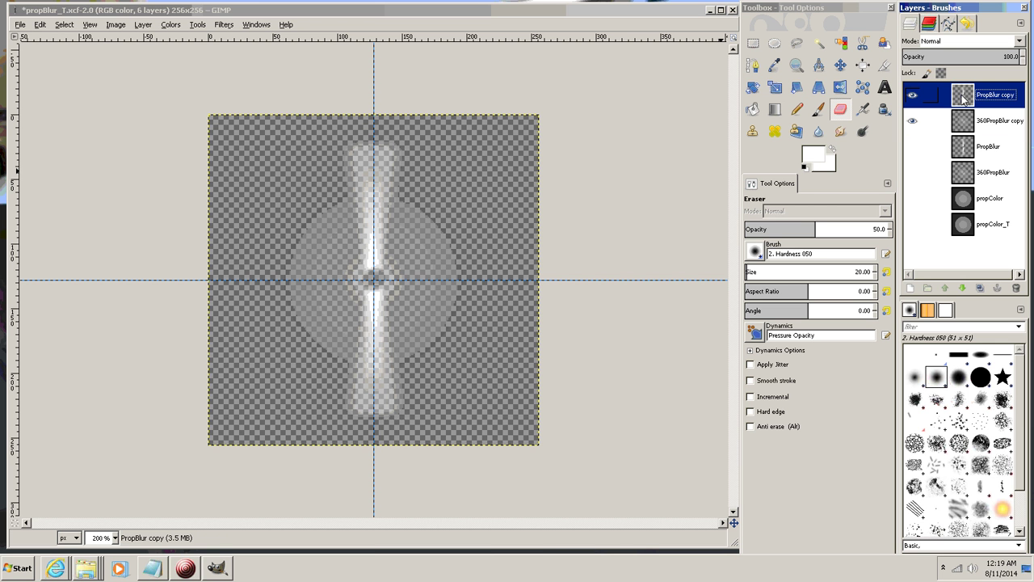
click(143, 25)
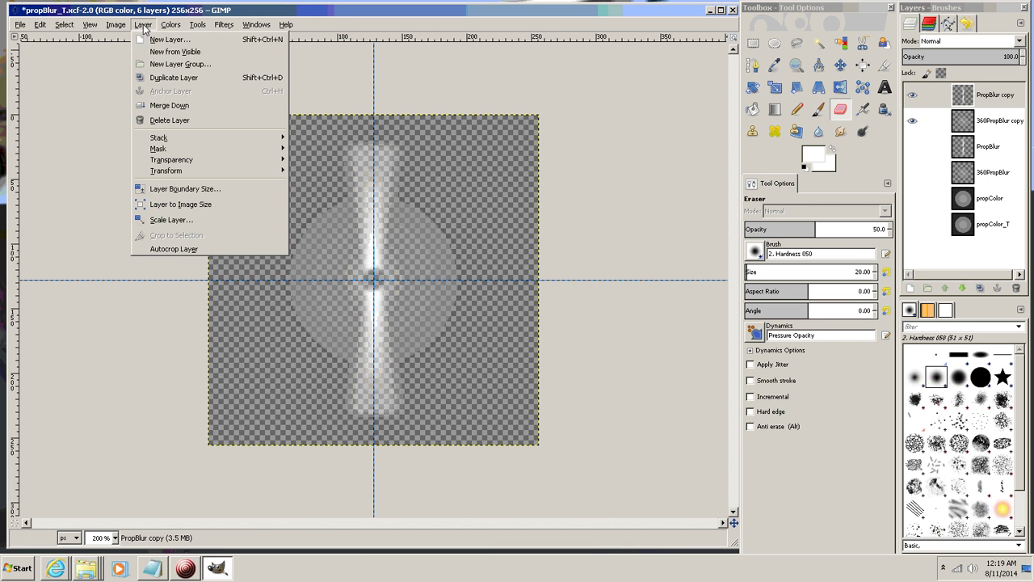
click(173, 106)
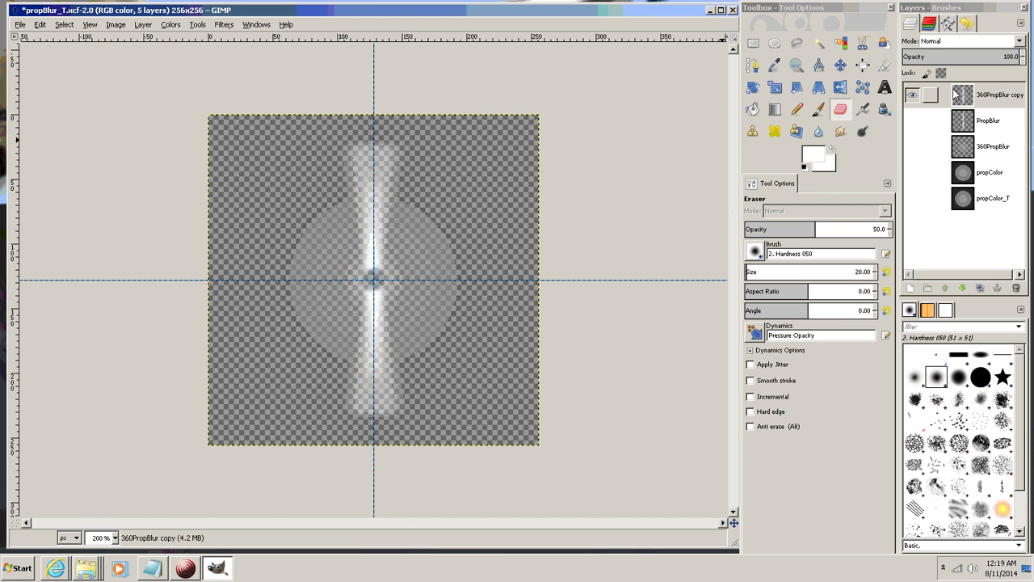
Step: Rename the merged 360PropBlur copy layer to propBlur_A
click(1001, 97)
double_click(1000, 96)
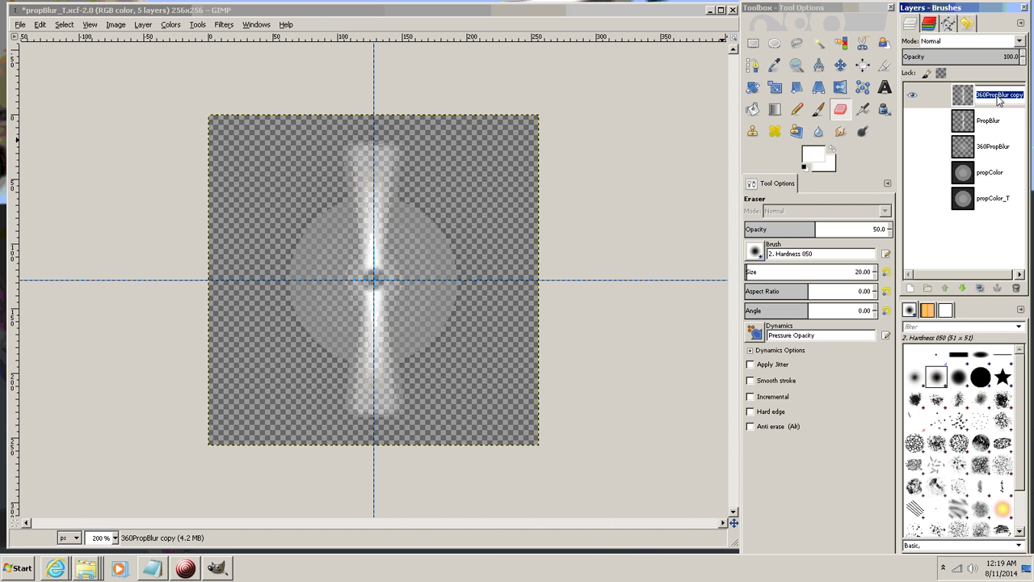
text(propBlur_A)
key(Return)
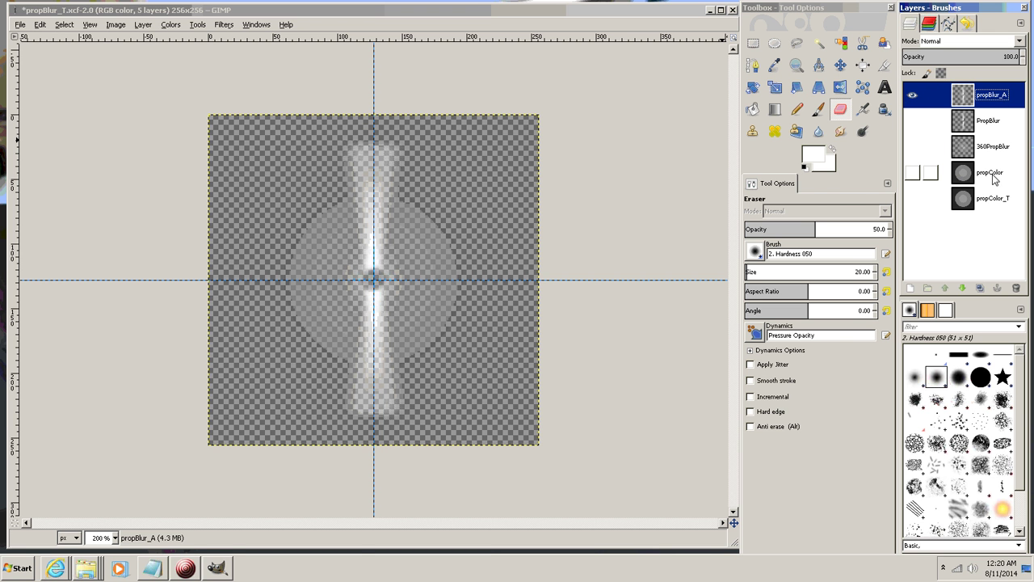
Step: Show the propColor layer and add a layer mask to it, initialized to Black (full transparency)
click(967, 176)
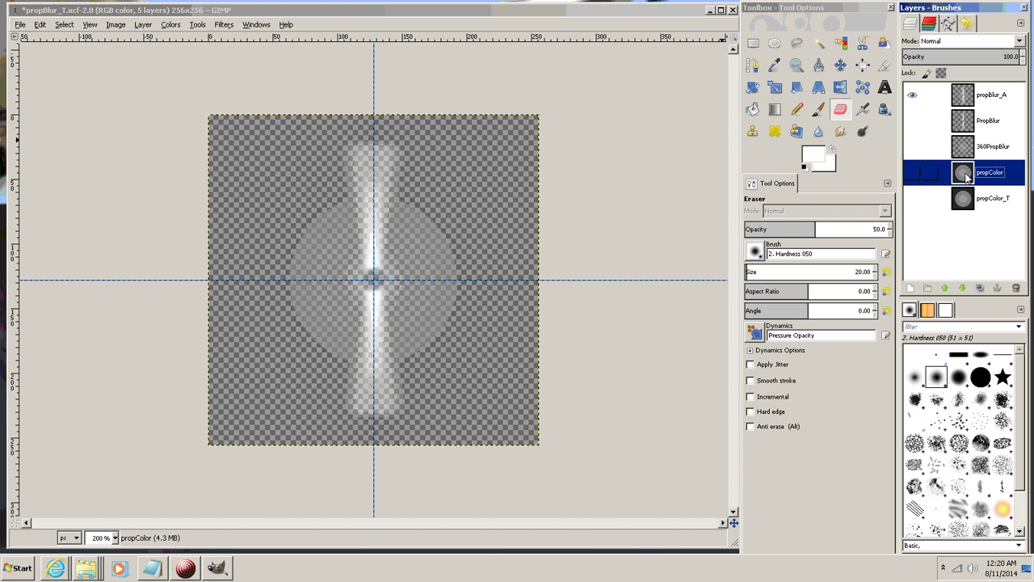
click(912, 174)
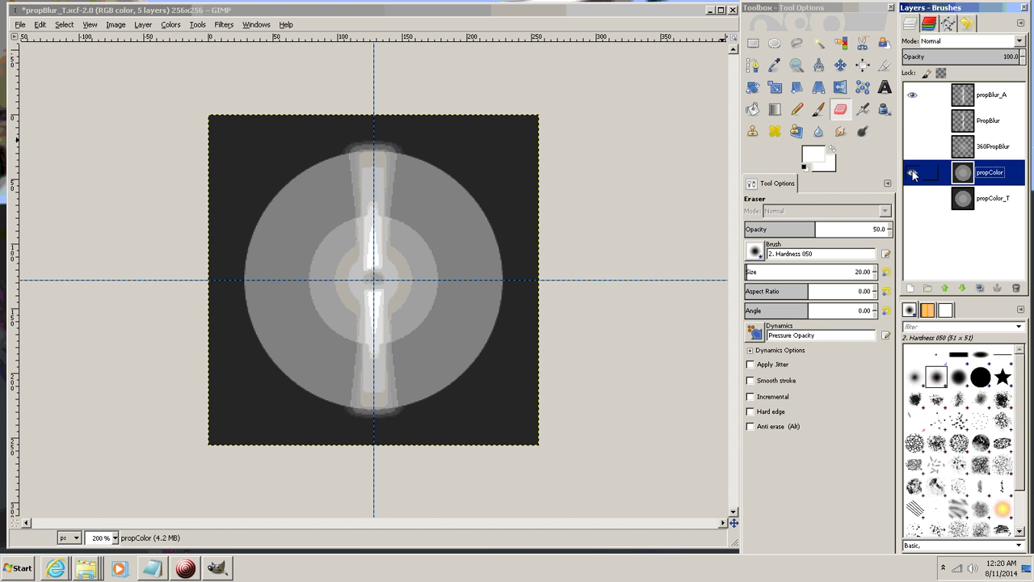
right_click(968, 174)
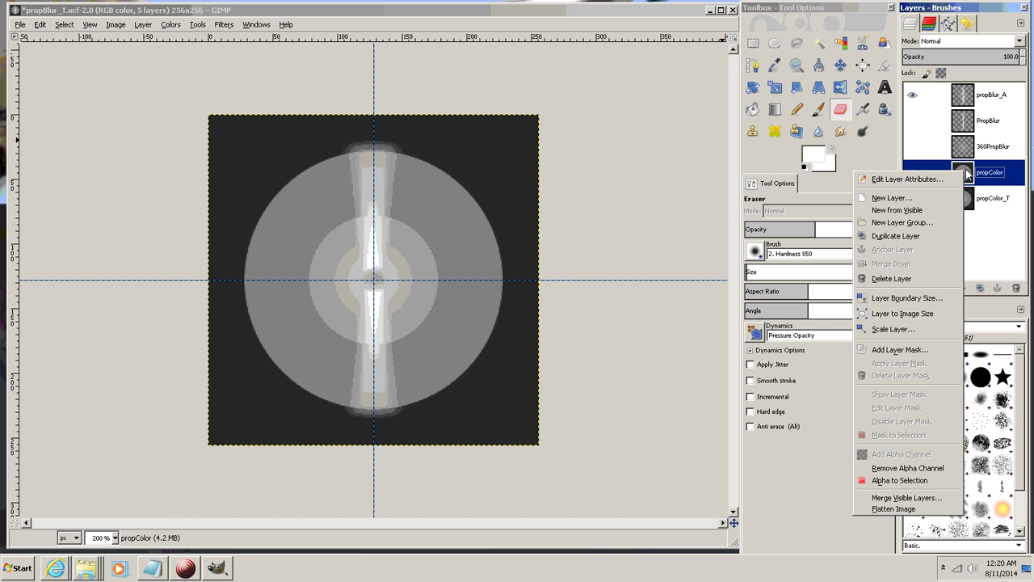
click(914, 353)
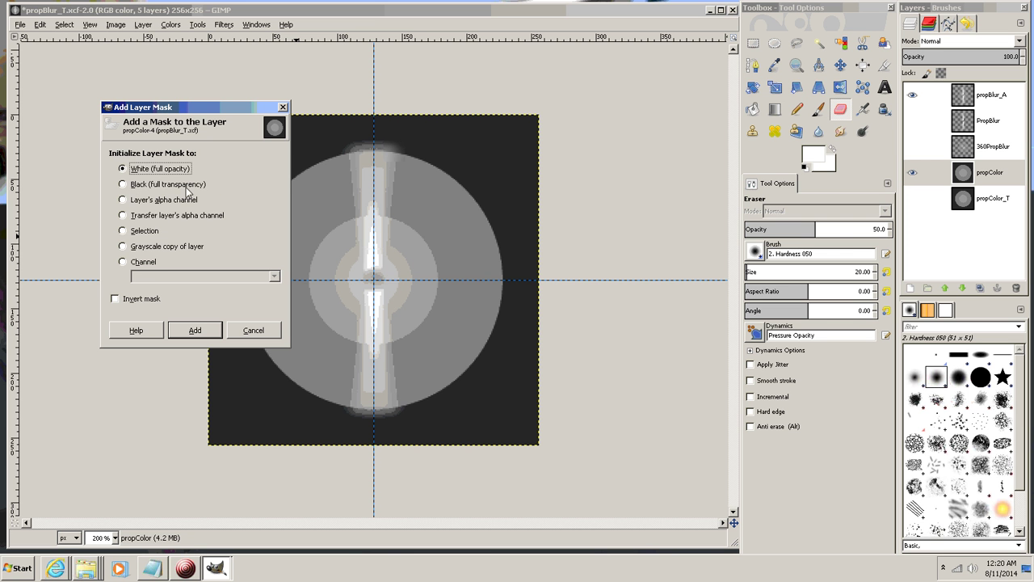
click(123, 185)
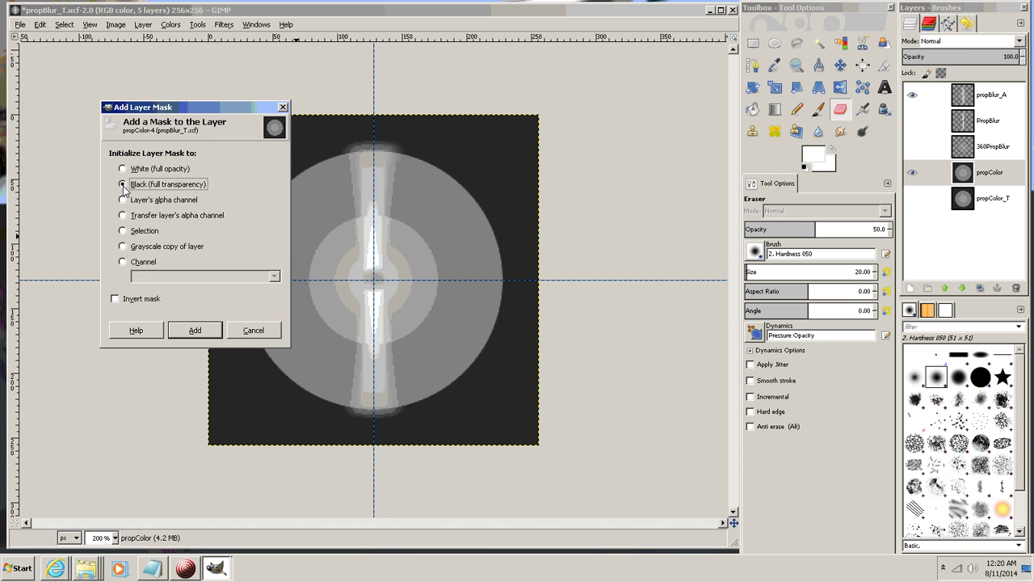
click(193, 331)
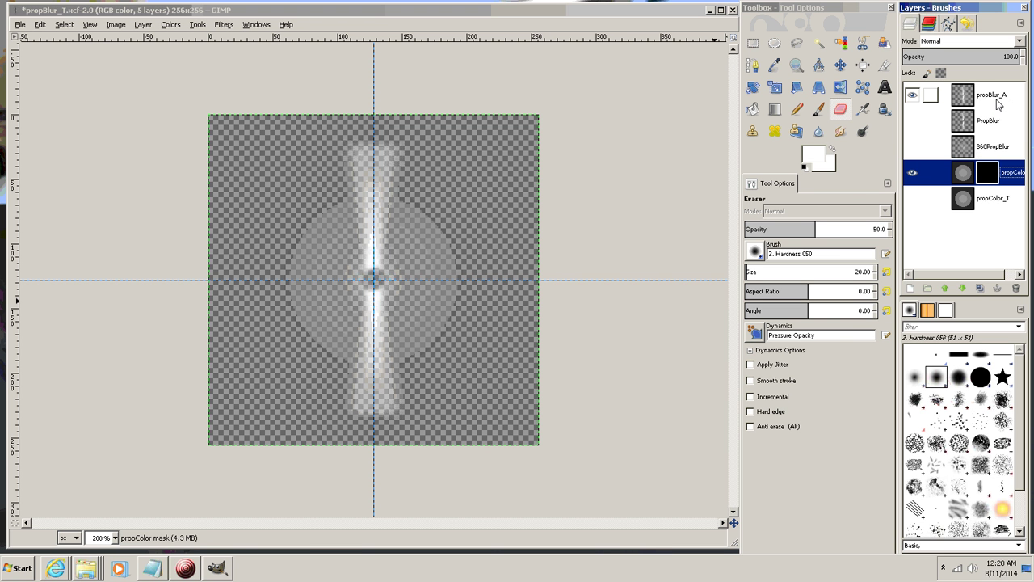
Step: Make propBlur_A the active layer and select its entire canvas area
click(964, 98)
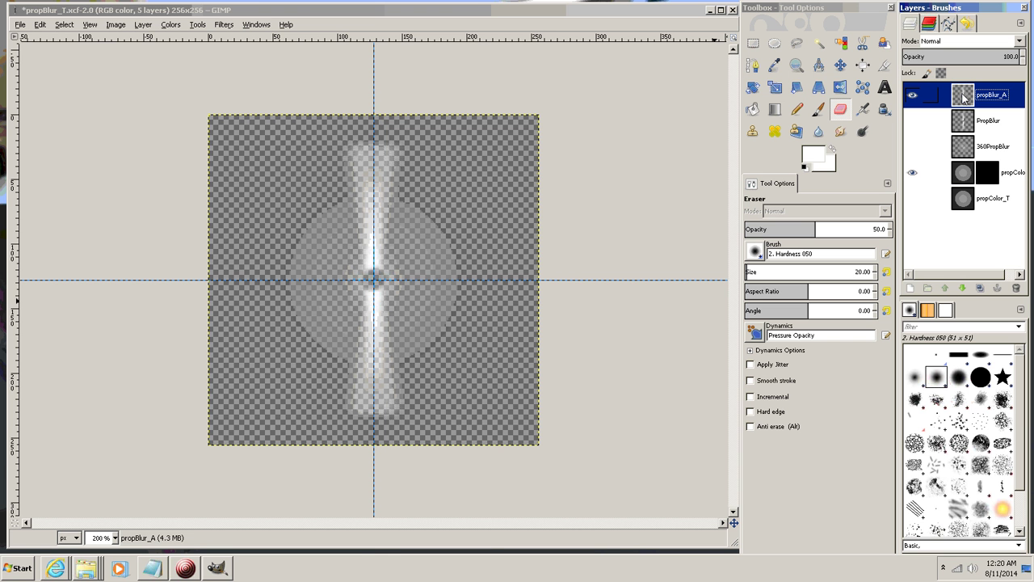
click(63, 24)
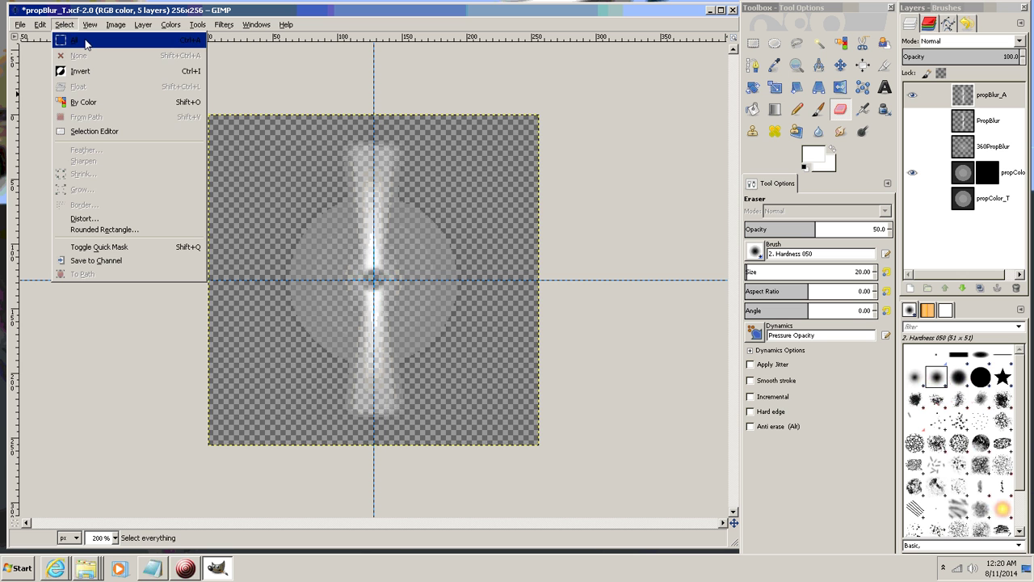
click(86, 41)
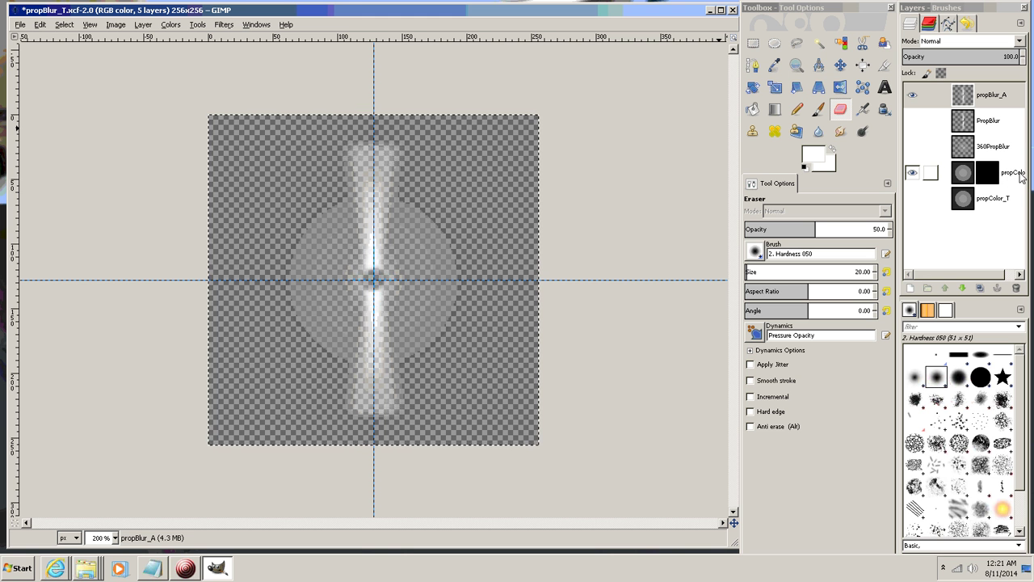
Step: Activate the propColor layer's mask and display the mask on the canvas
click(964, 176)
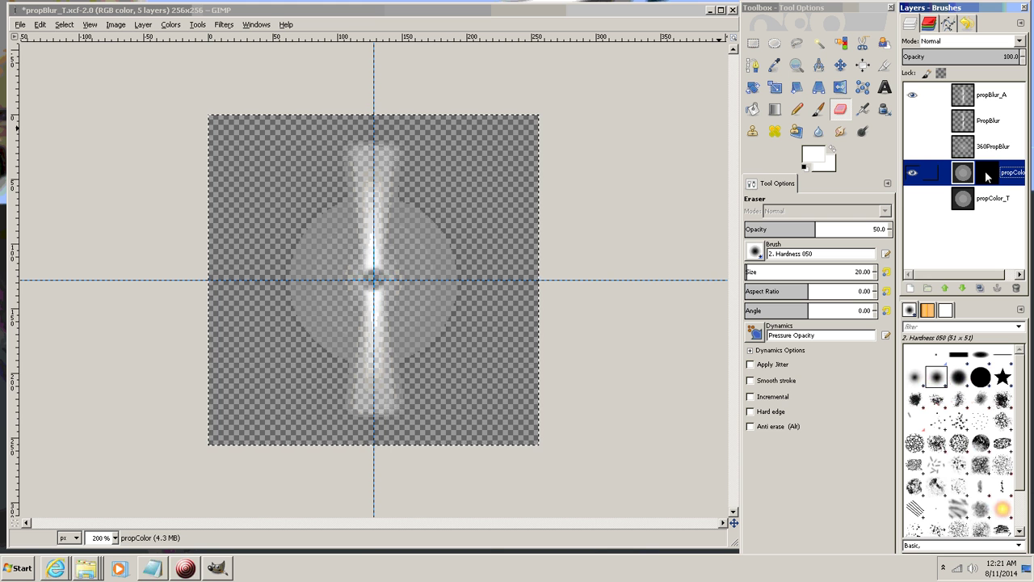
click(986, 174)
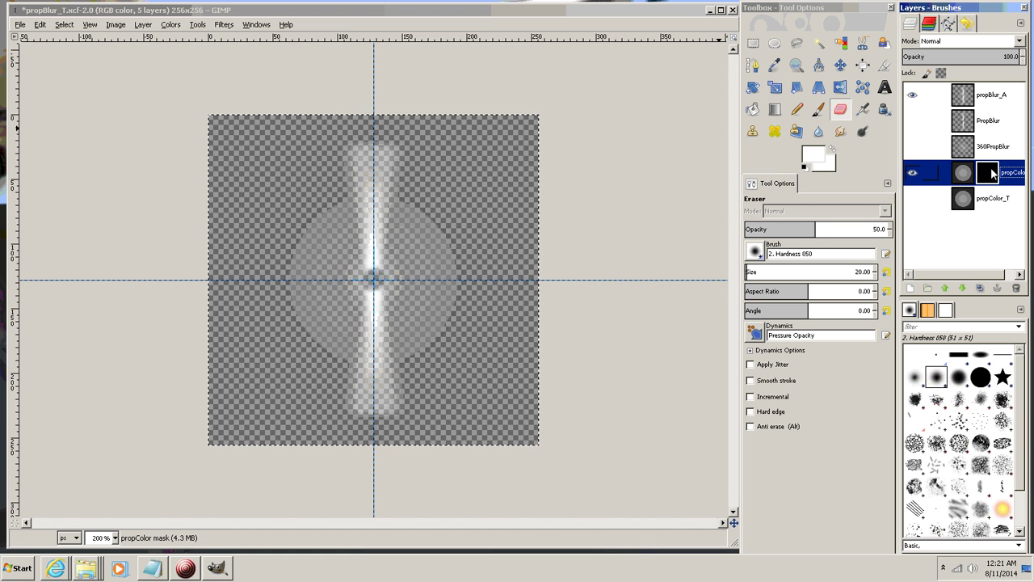
right_click(983, 176)
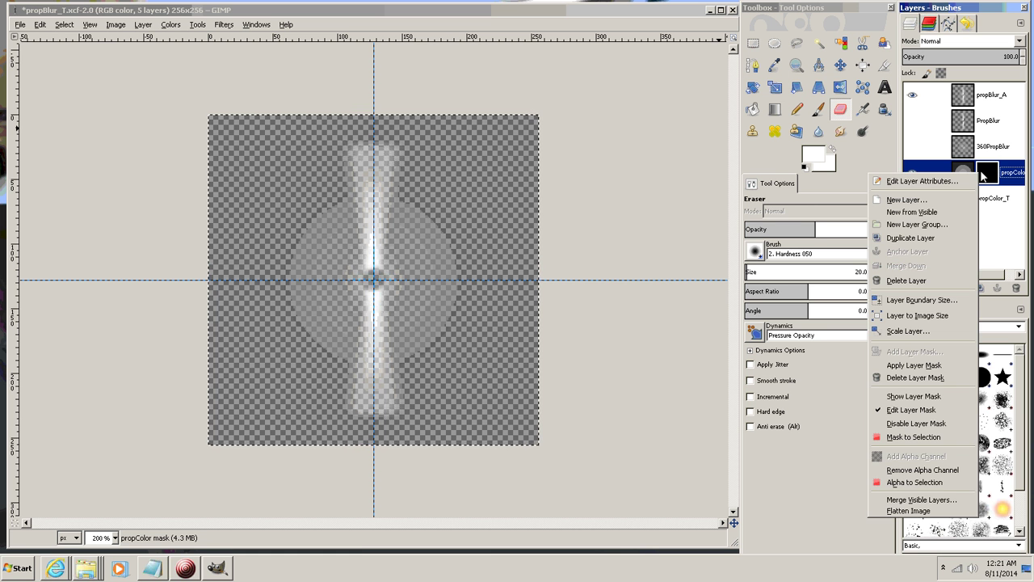
click(915, 398)
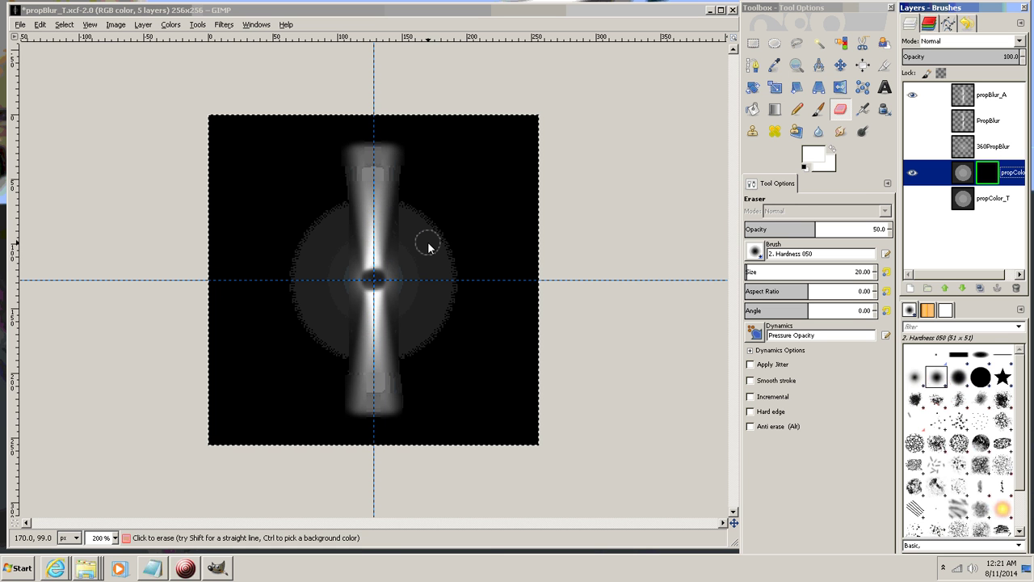
Step: Try to paste the clipboard content into the propColor layer mask, hiding propBlur_A between attempts
key(ctrl+v)
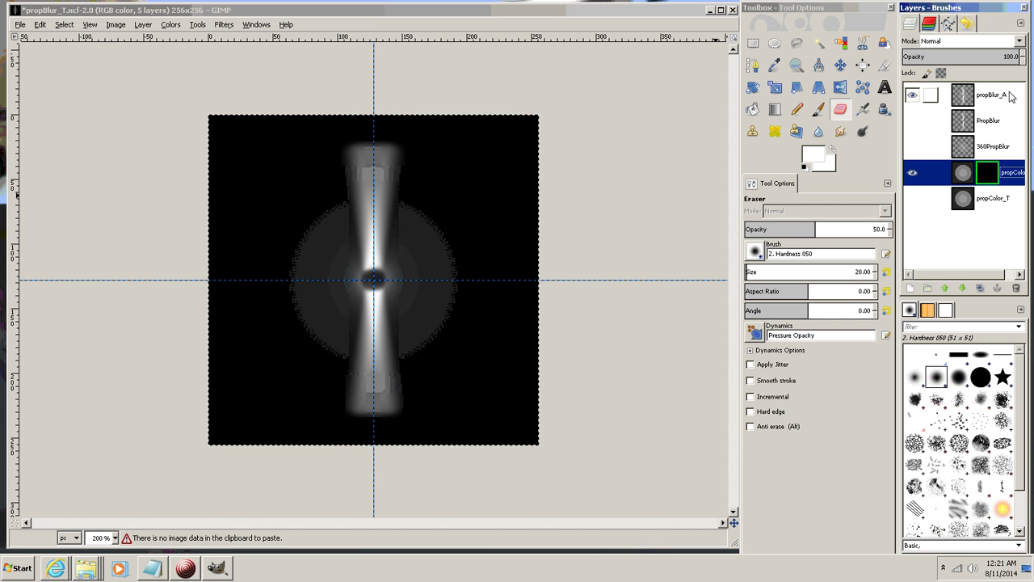
click(912, 94)
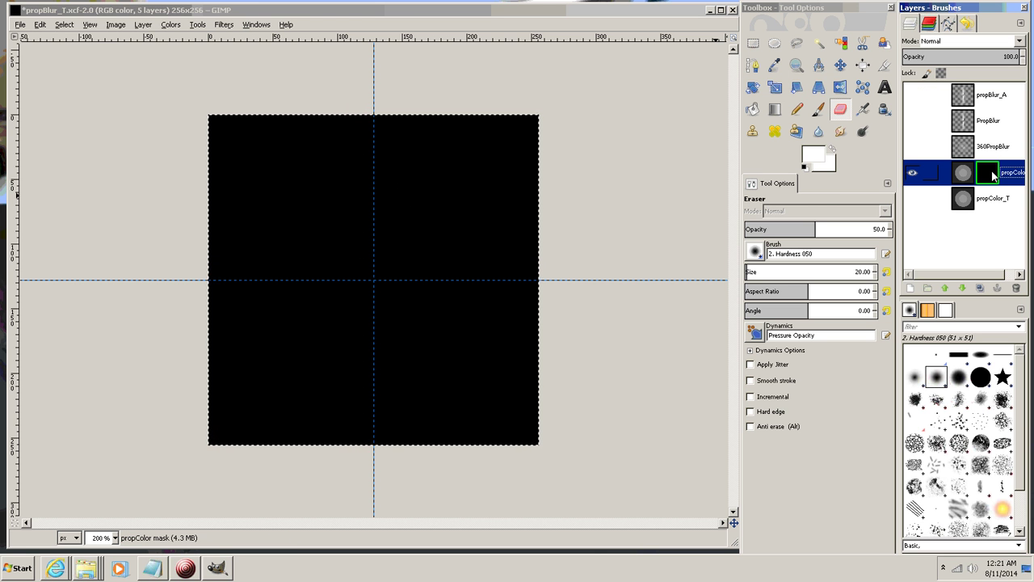
click(44, 25)
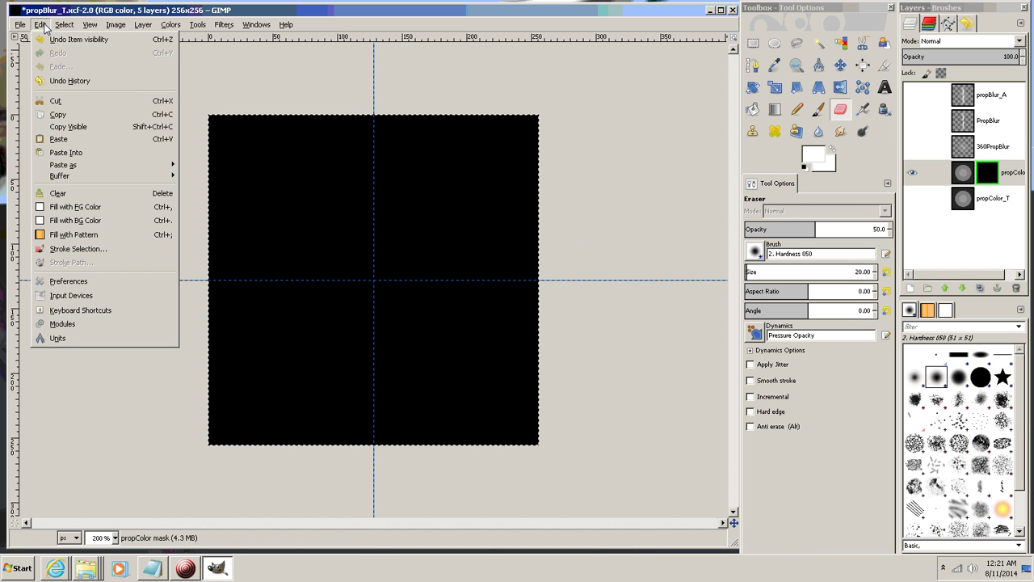
click(55, 139)
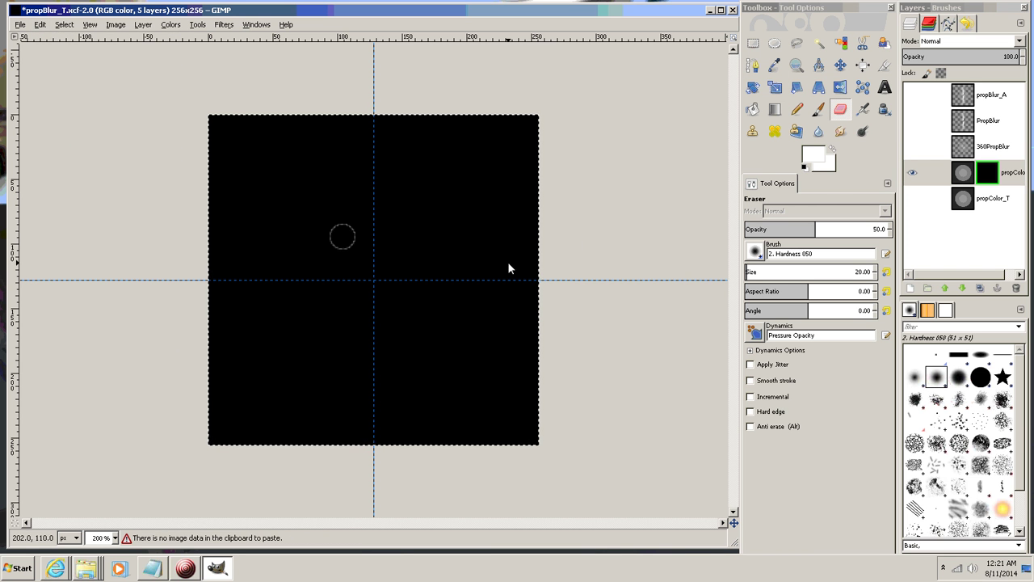
Step: Make propBlur_A active and visible again and copy its contents to the clipboard
click(978, 95)
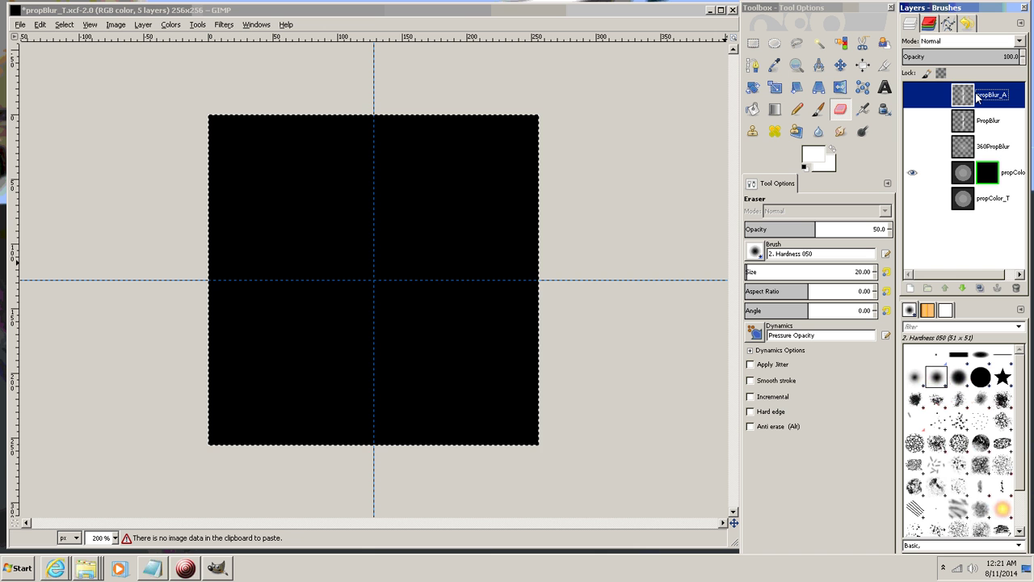
click(912, 95)
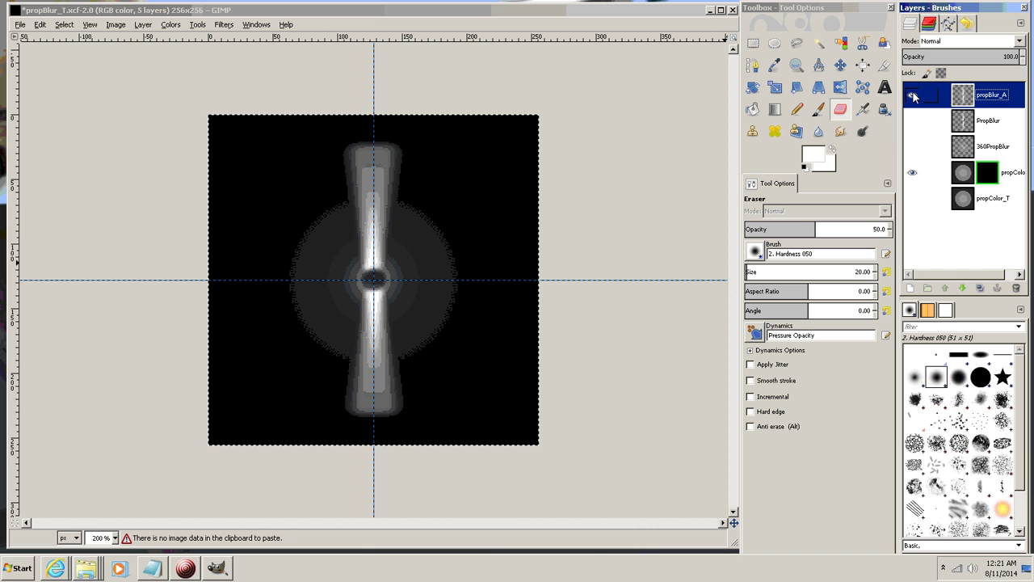
click(40, 25)
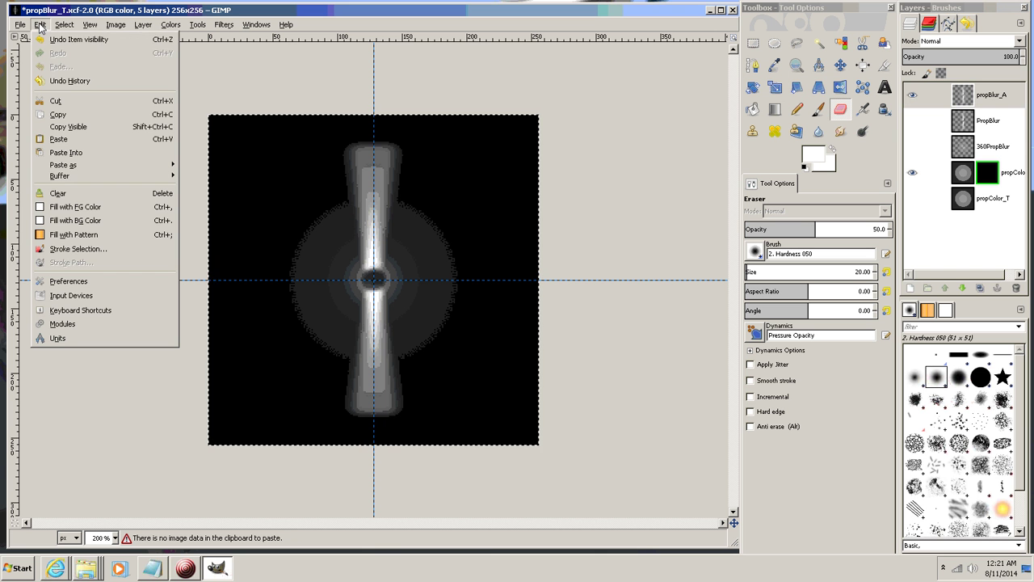
click(59, 115)
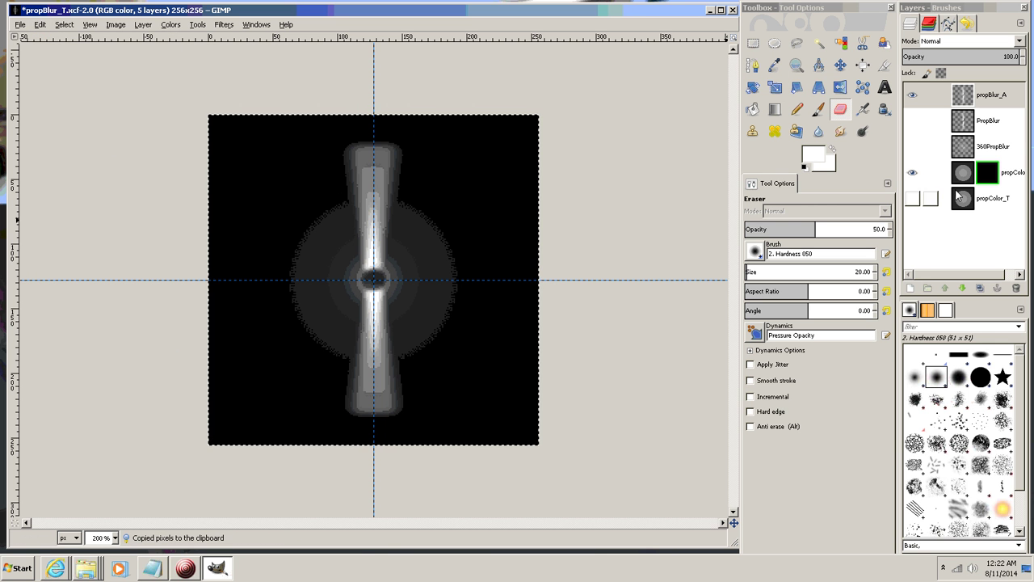
Step: Paste the copied blade blur into the propColor layer mask and anchor the floating selection
click(987, 176)
right_click(989, 176)
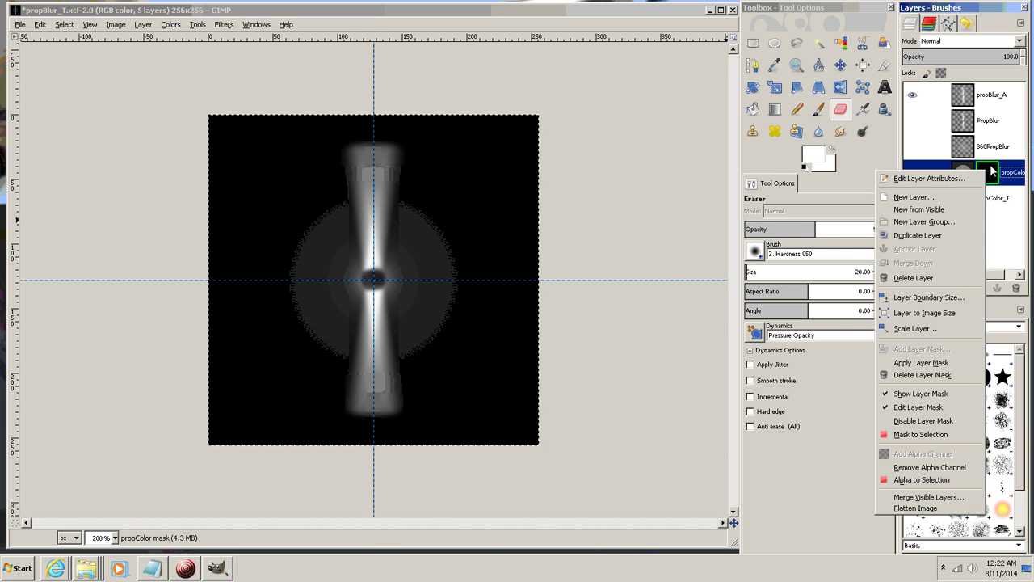
click(992, 171)
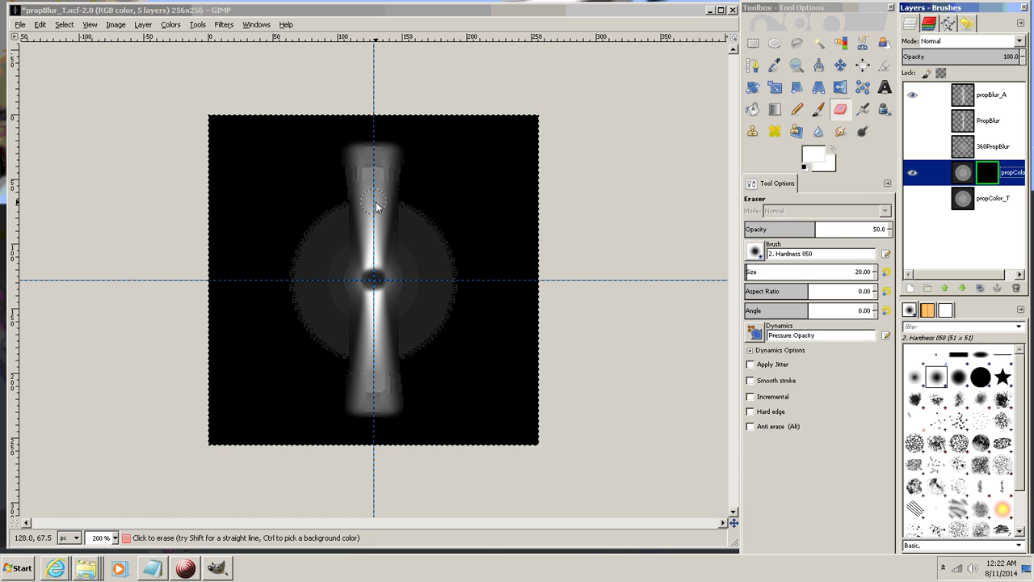
key(ctrl+v)
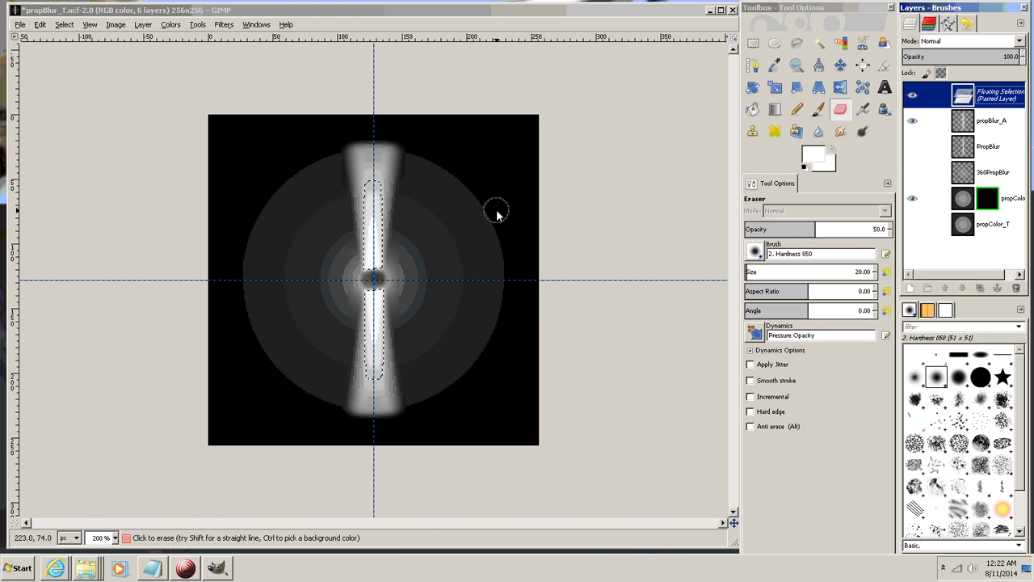
key(ctrl+h)
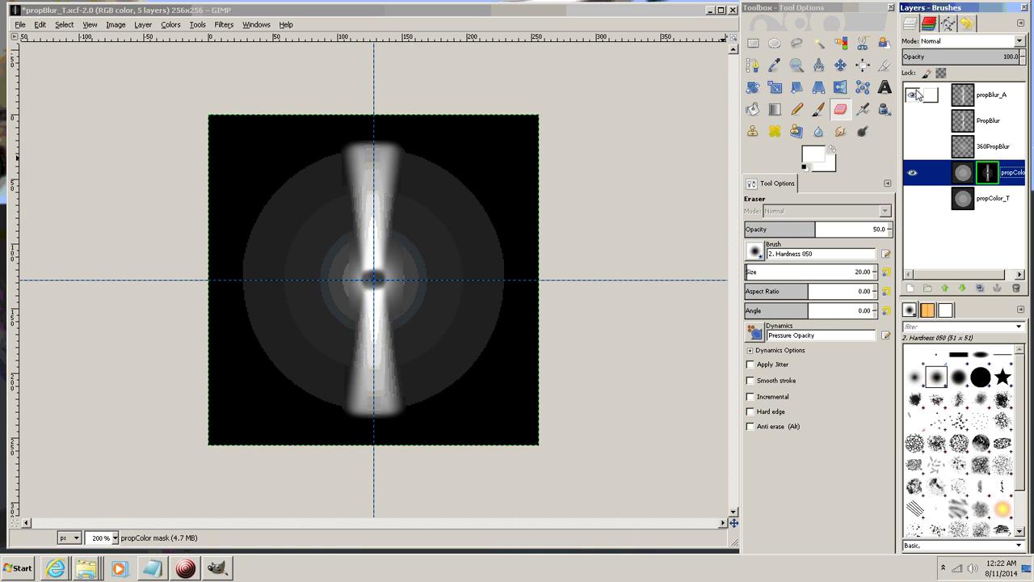
Step: Hide propBlur_A and return the propColor layer from mask display and mask editing to normal layer editing
click(912, 95)
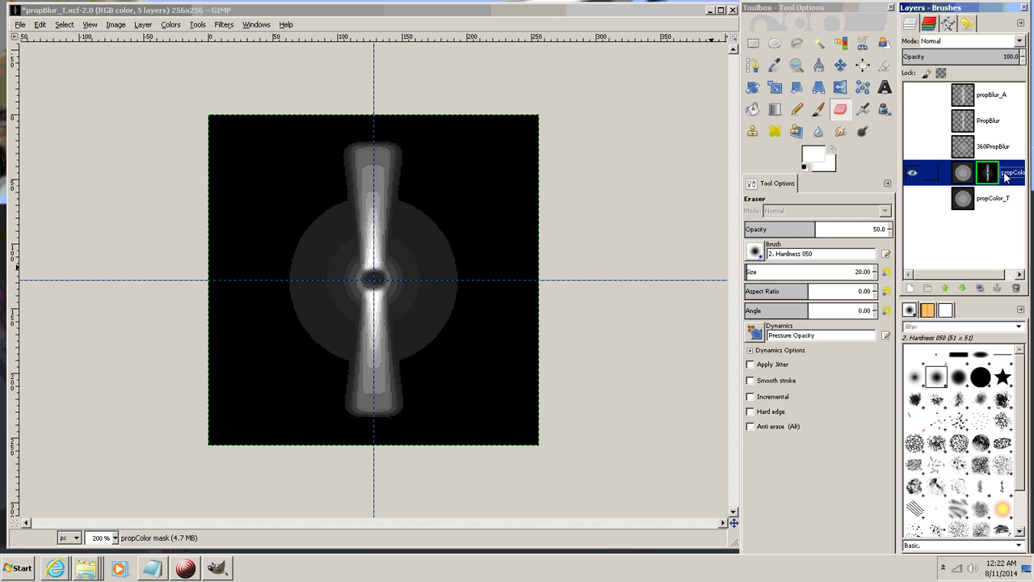
right_click(964, 177)
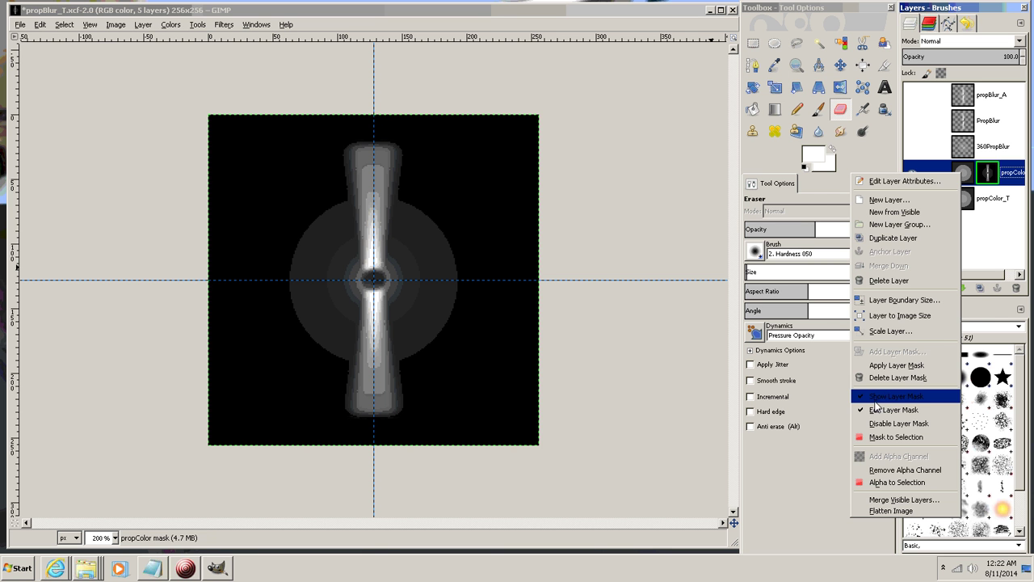
click(924, 397)
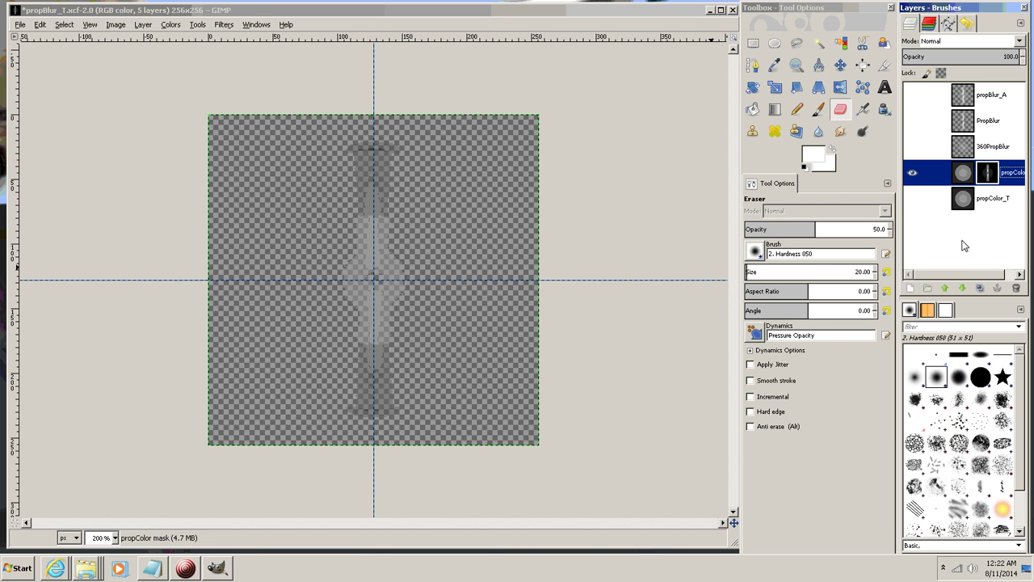
right_click(962, 177)
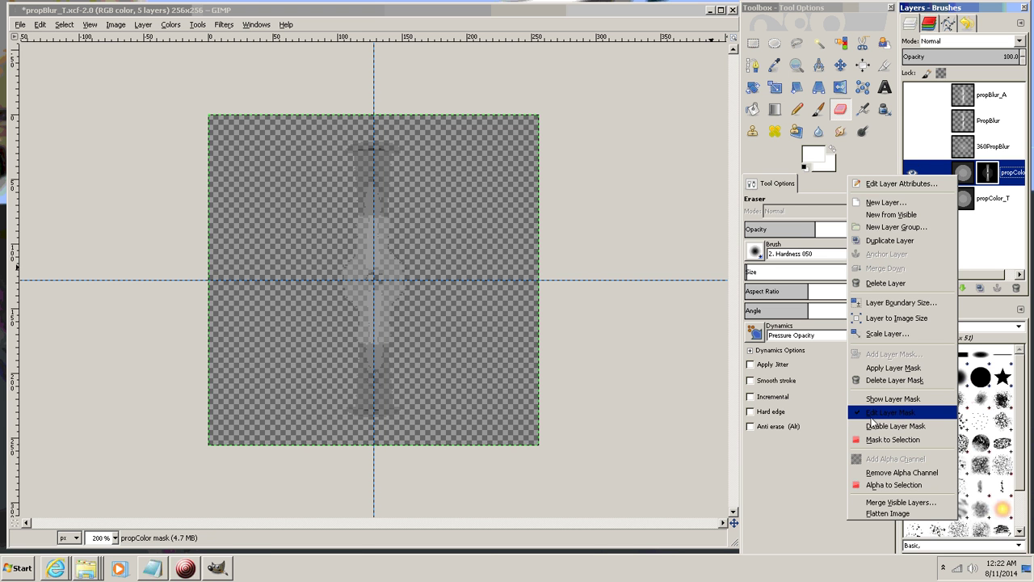
click(896, 415)
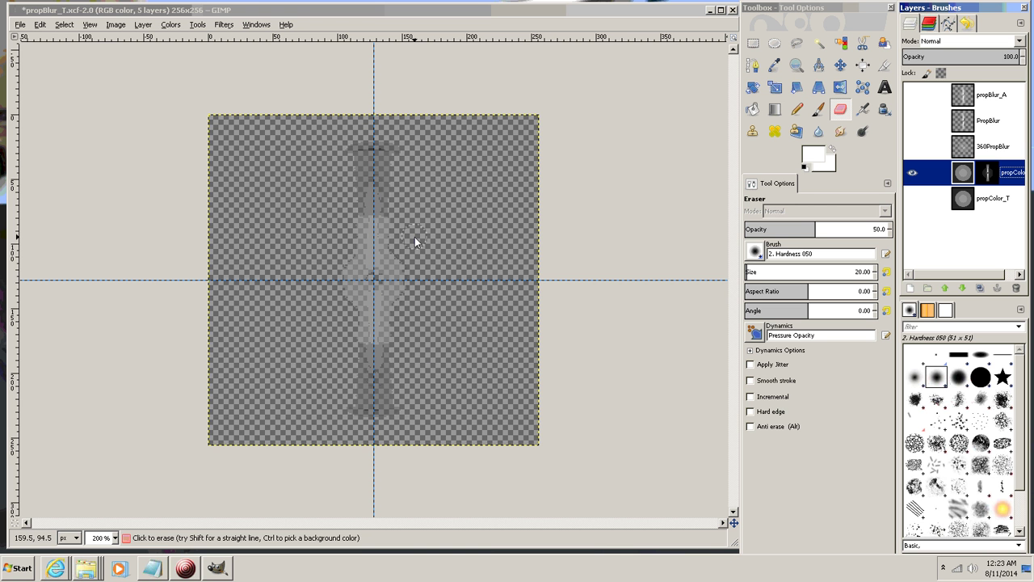
Step: Save the changes to propBlur_T.xcf and hide the propColor layer
click(20, 25)
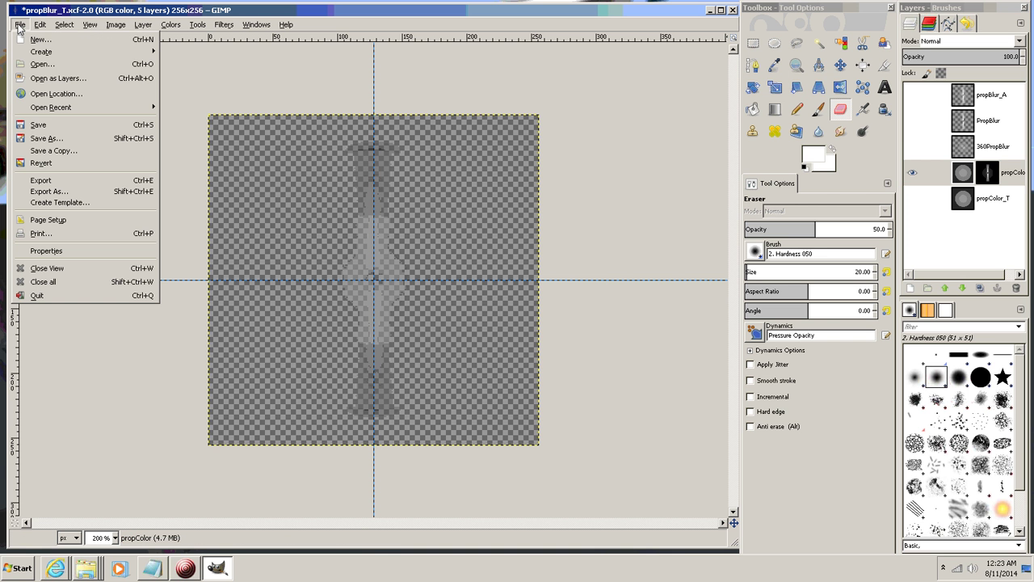
click(38, 125)
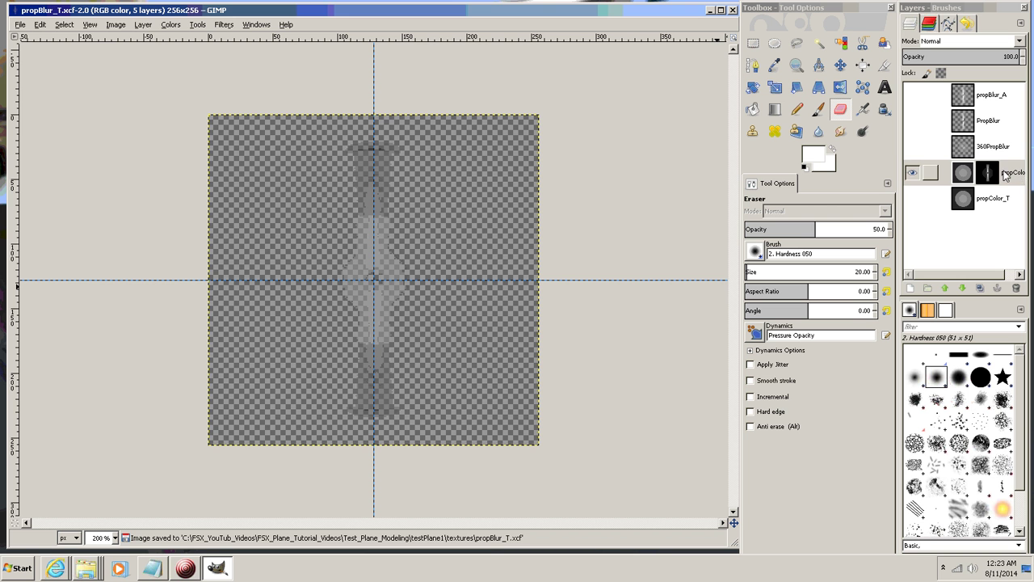
click(912, 174)
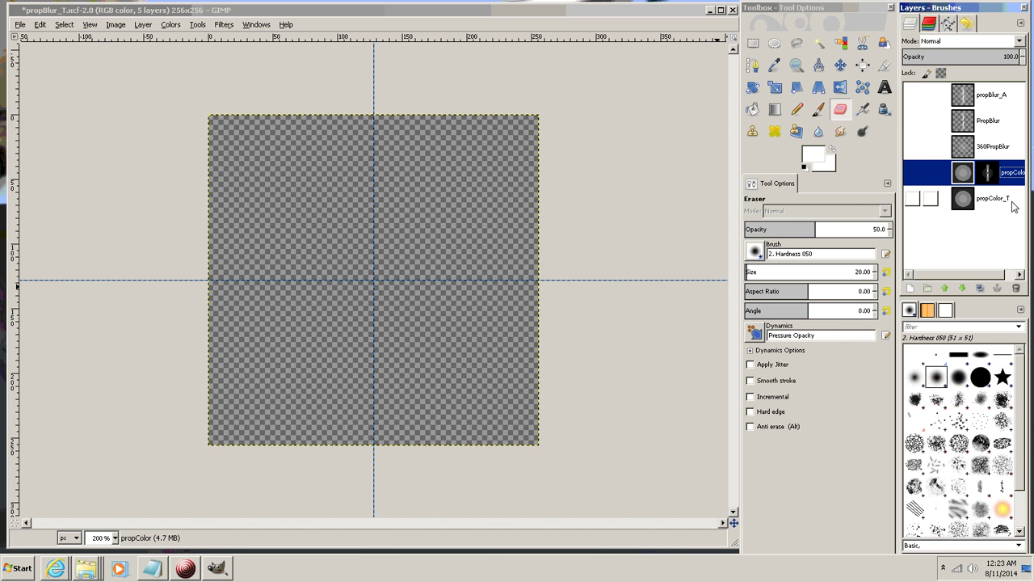
Step: Show only the propColor_T layer and export the image as propBlur_T.png to the textures folder with the default PNG options
click(961, 202)
click(911, 200)
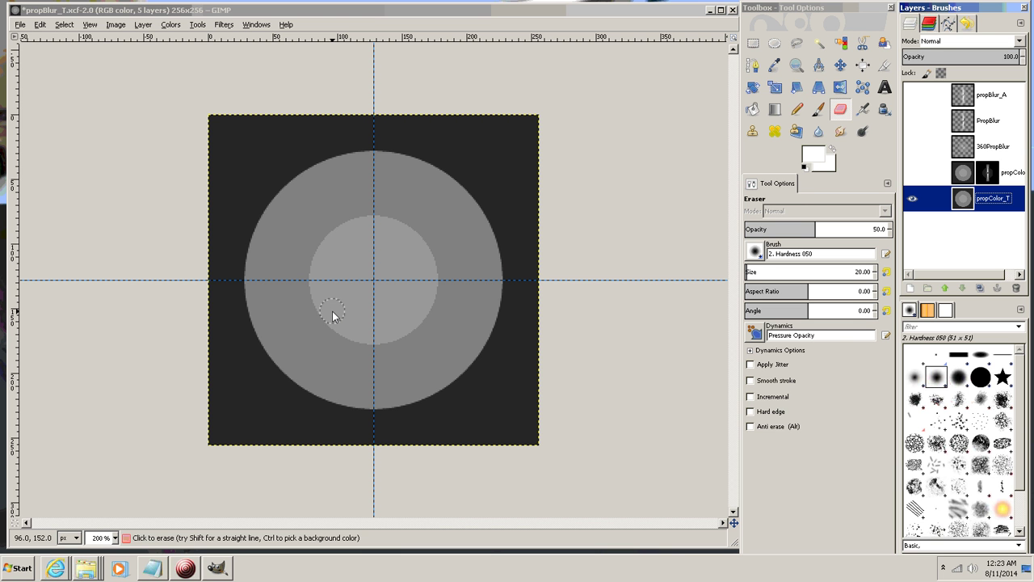
click(20, 25)
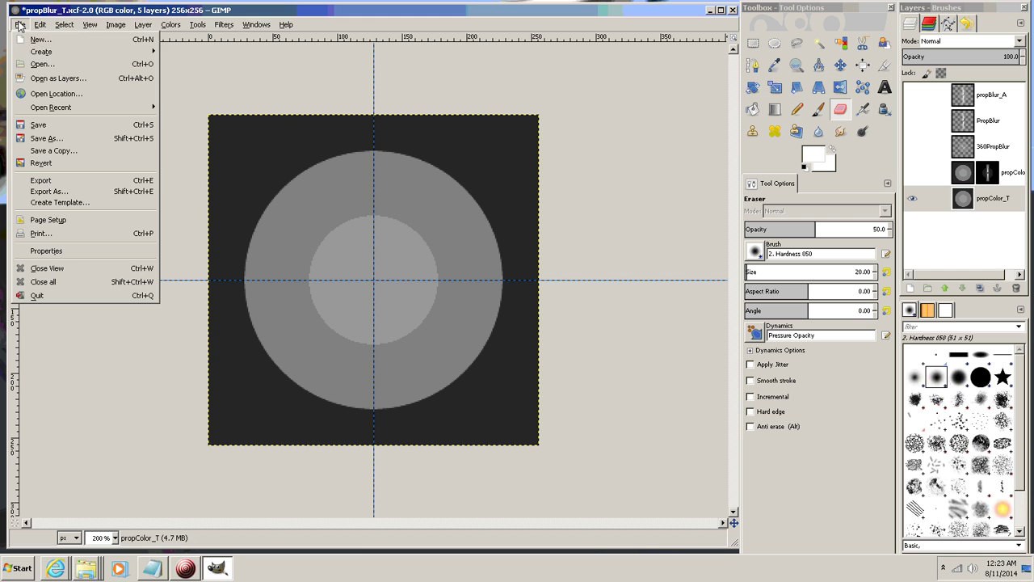
click(47, 191)
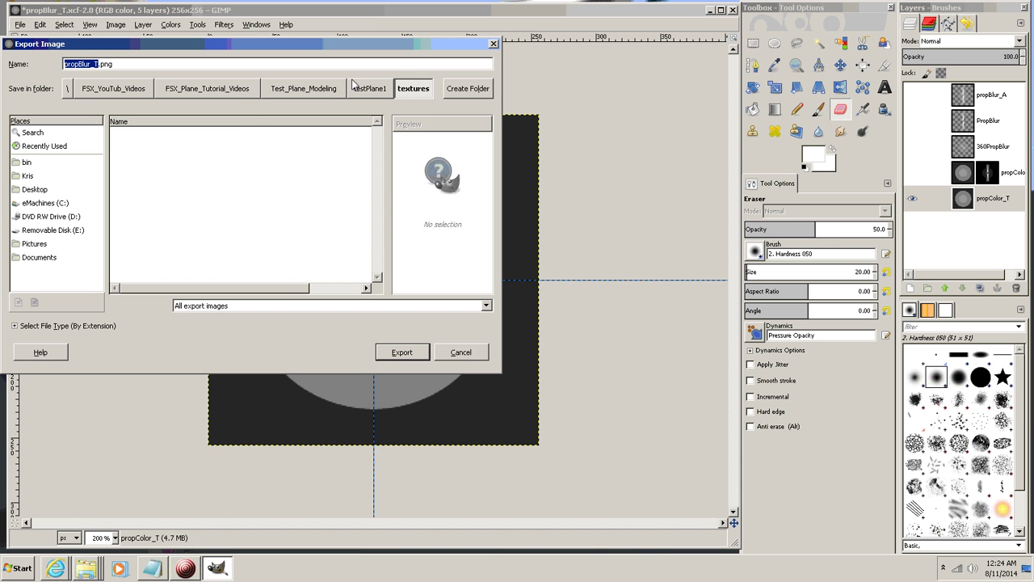
click(403, 354)
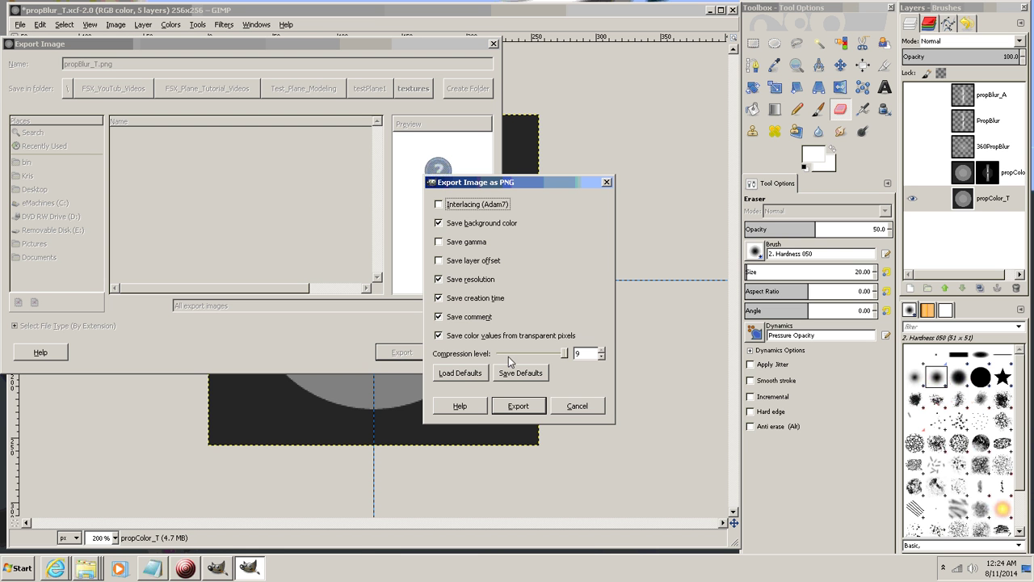
click(519, 407)
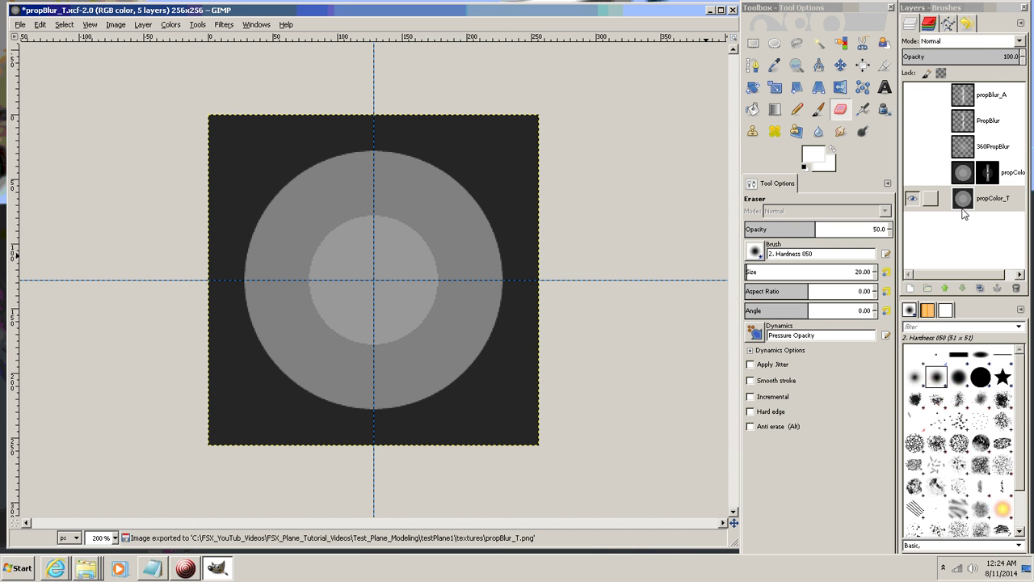
Step: Hide the propColor_T layer, then select the masked propColor layer and make it visible
click(913, 200)
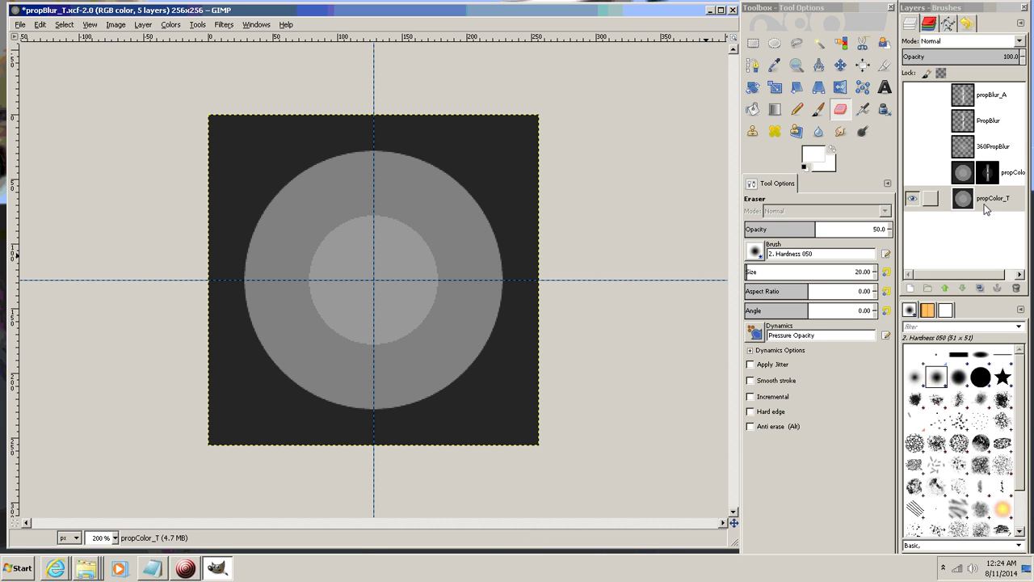
click(915, 201)
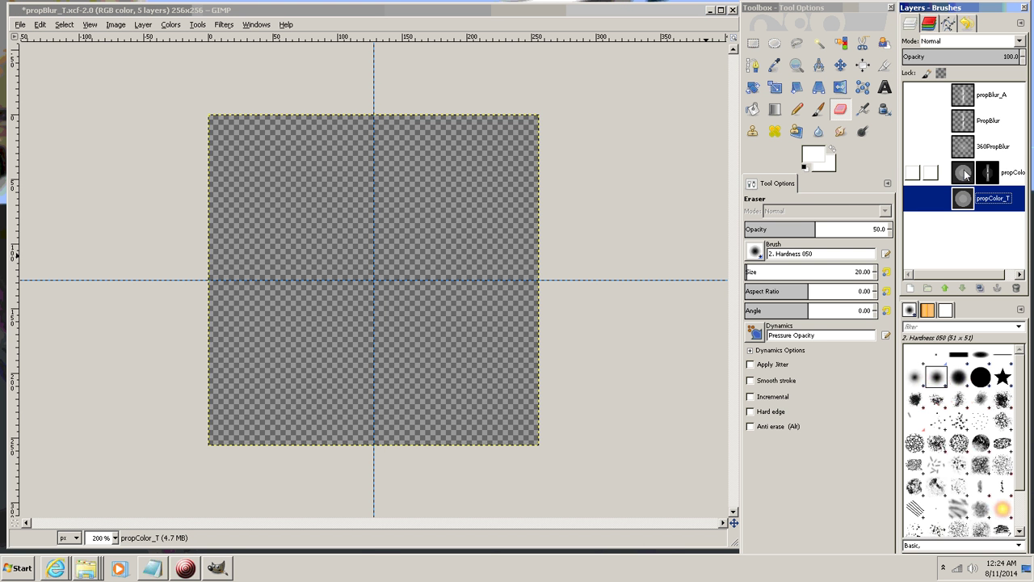
click(966, 173)
click(912, 175)
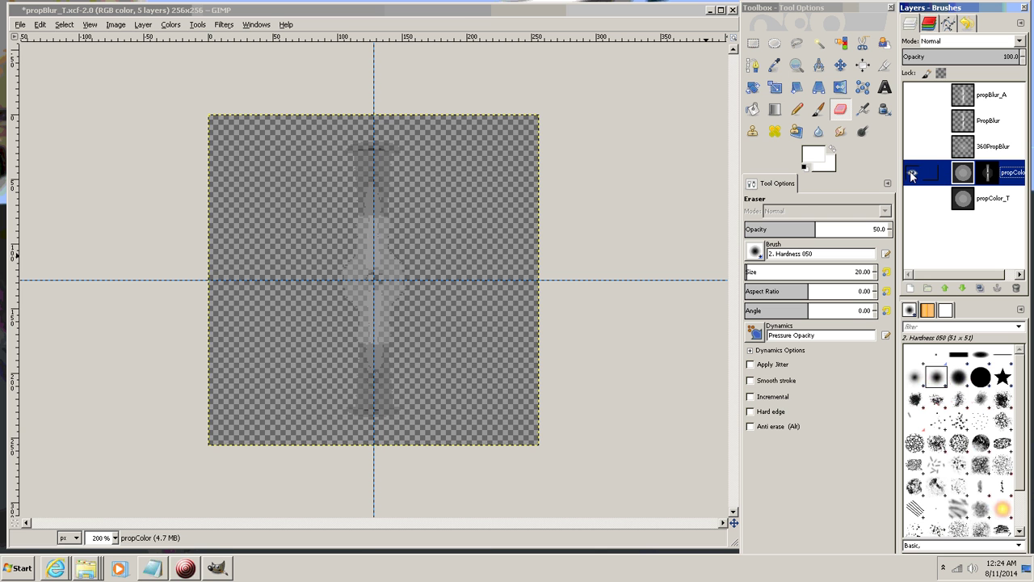
Step: Start exporting the masked propColor layer to the textures folder under the file name propBlur_T.dds
click(19, 25)
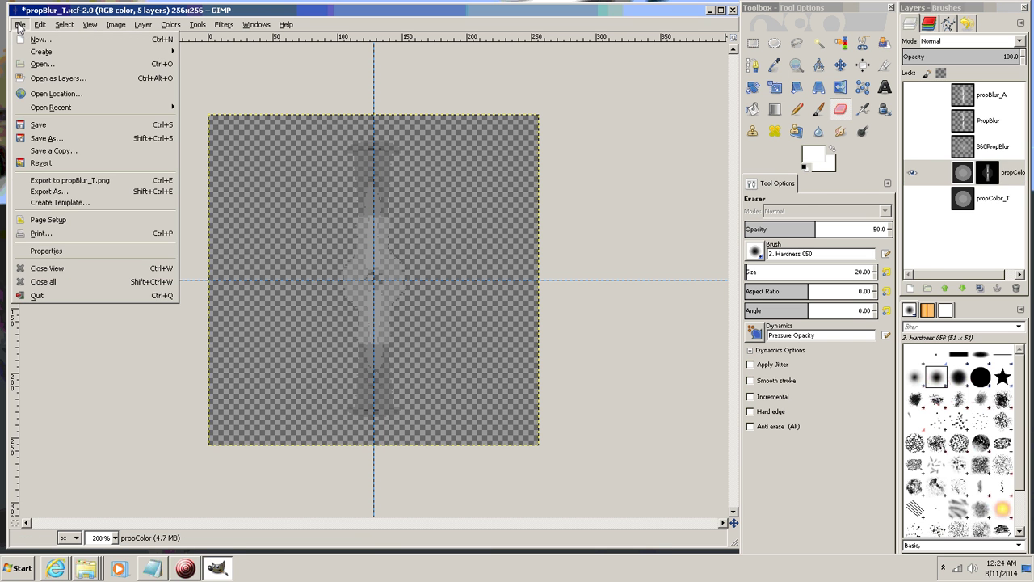
click(46, 192)
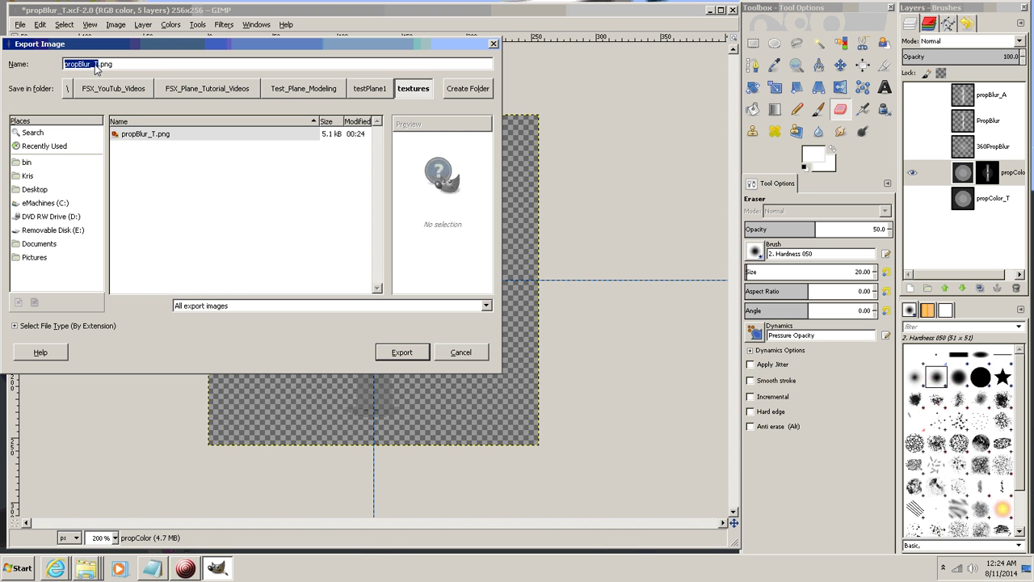
drag(100, 66, 103, 65)
text(dds)
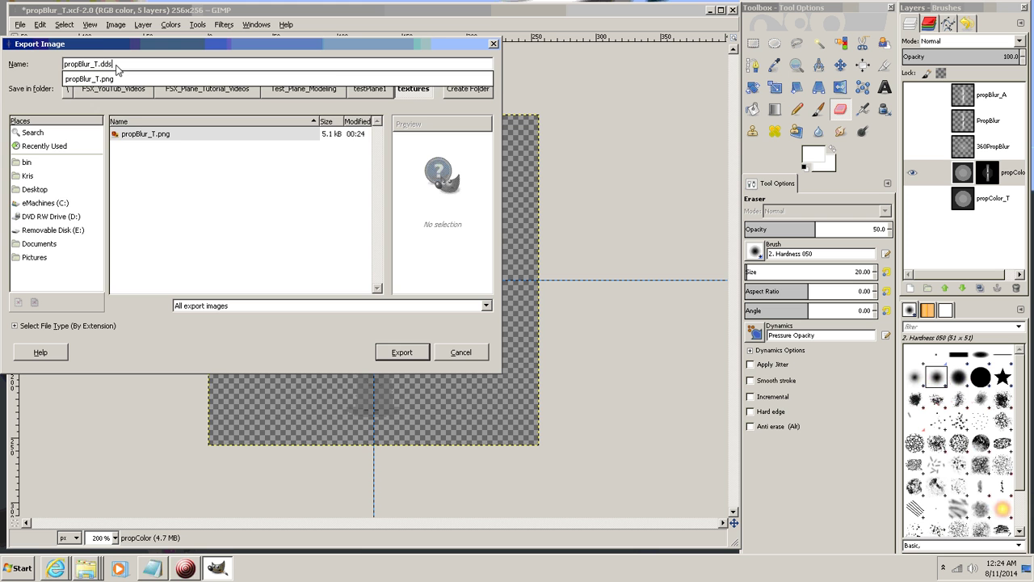
key(Return)
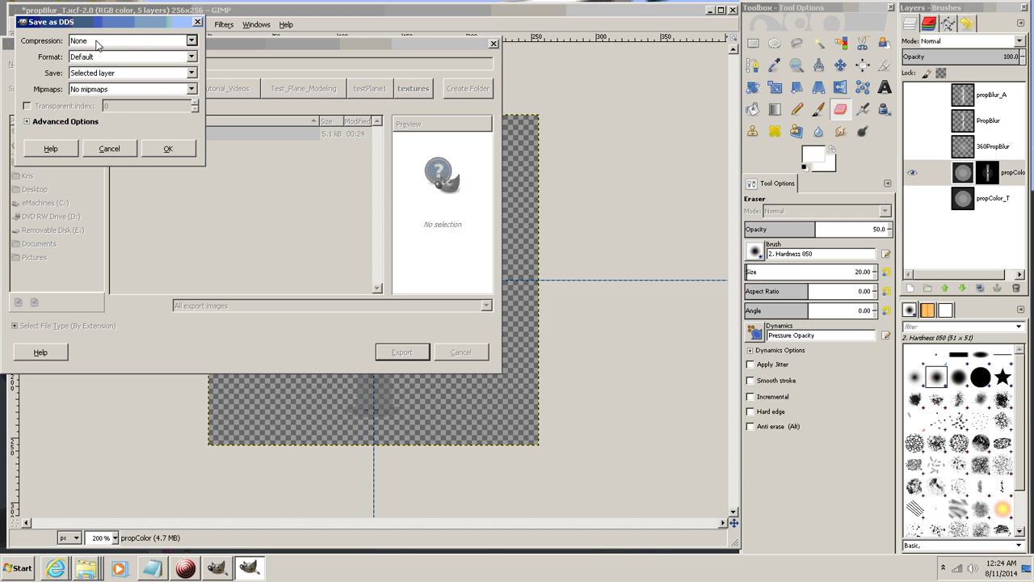
Step: Save the DDS file with BC3 / DXT5 compression and generated mipmaps
click(191, 41)
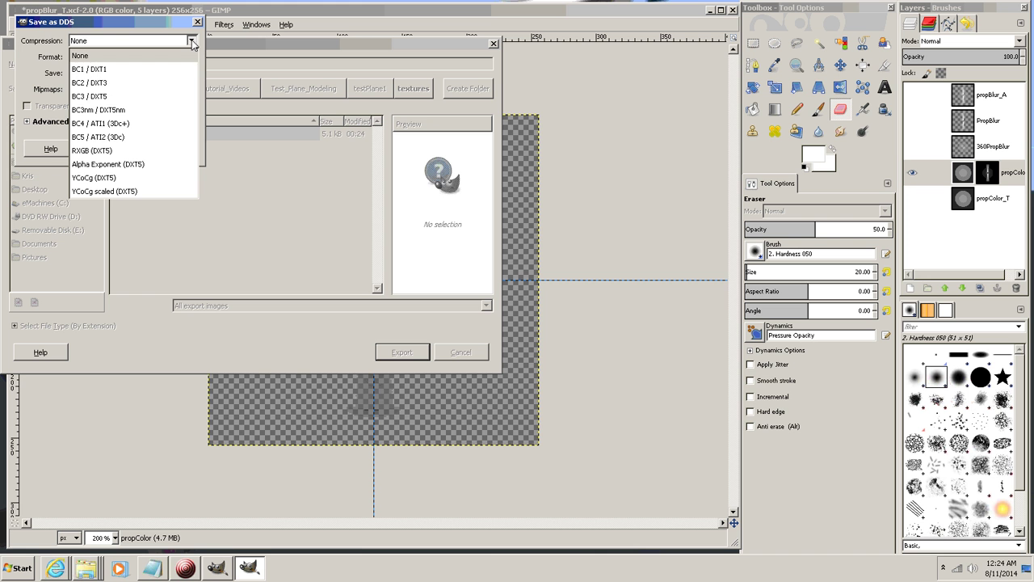
click(117, 97)
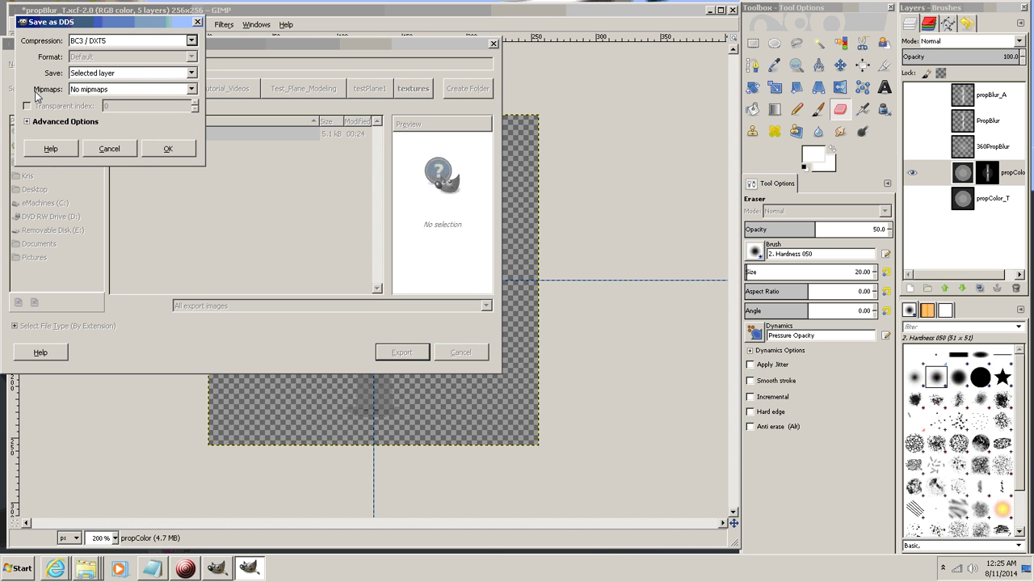
click(192, 89)
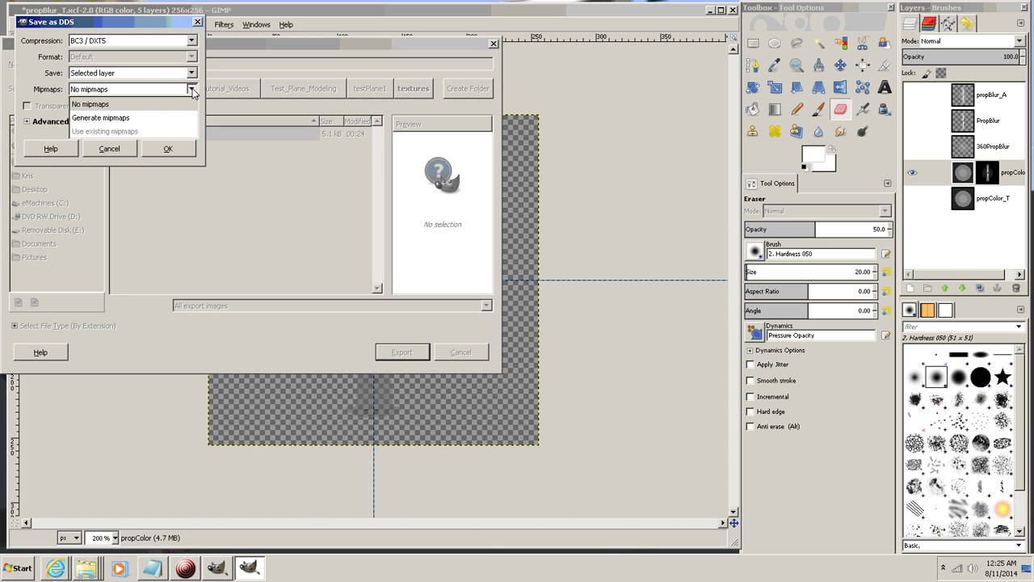
click(125, 119)
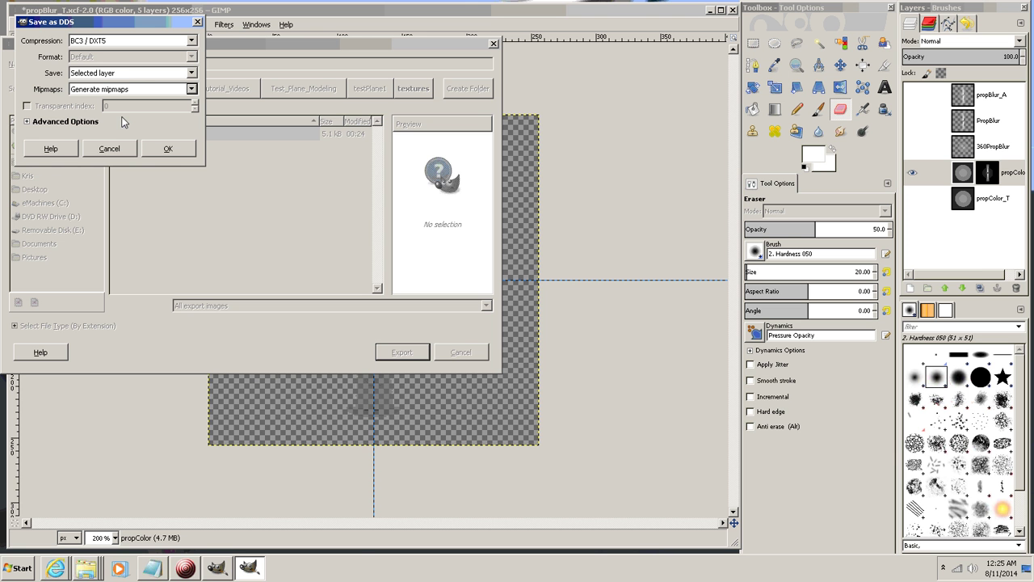
click(169, 148)
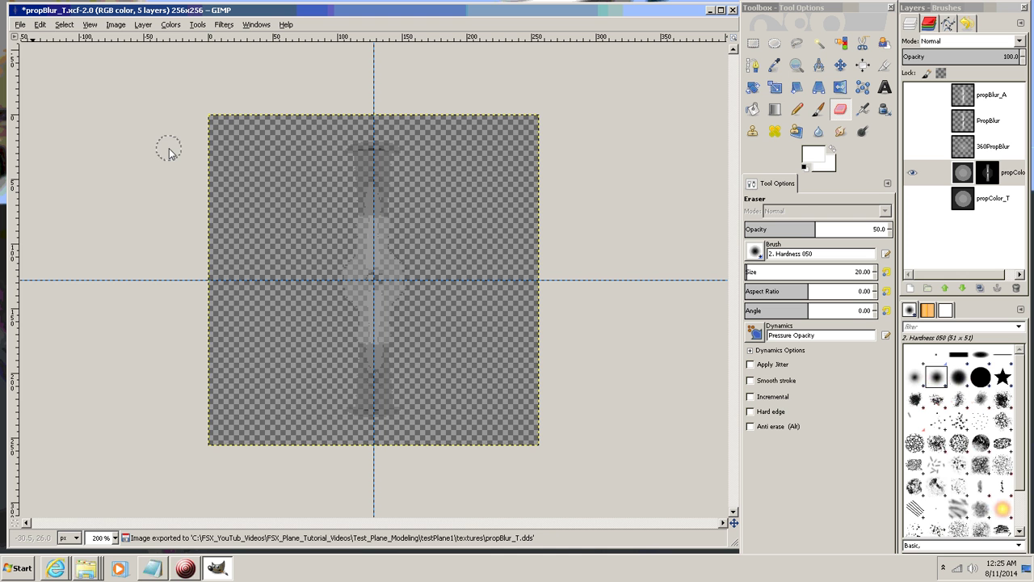
Step: Save the changes to propBlur_T.xcf, then close the image and quit GIMP
click(20, 26)
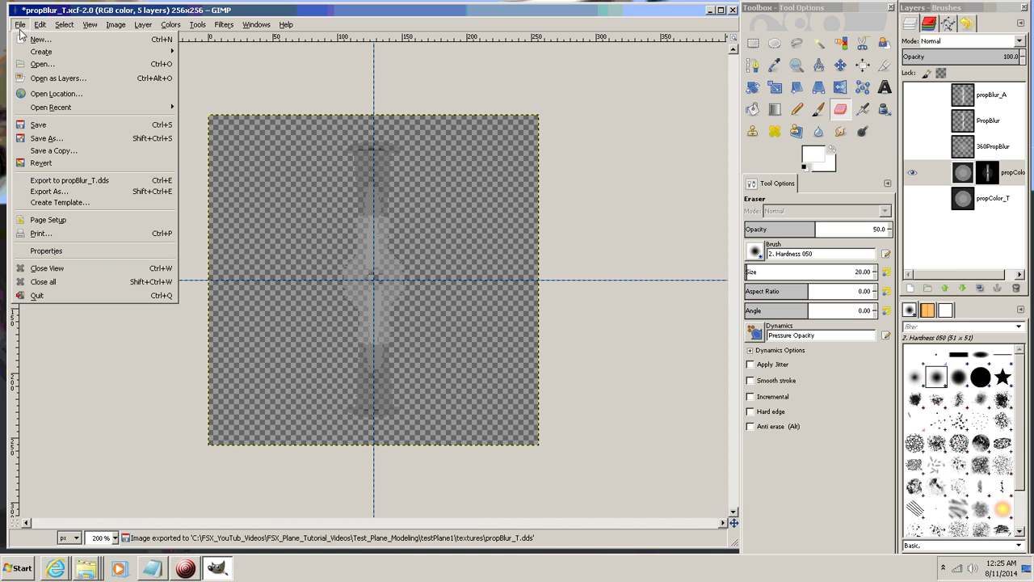
click(38, 126)
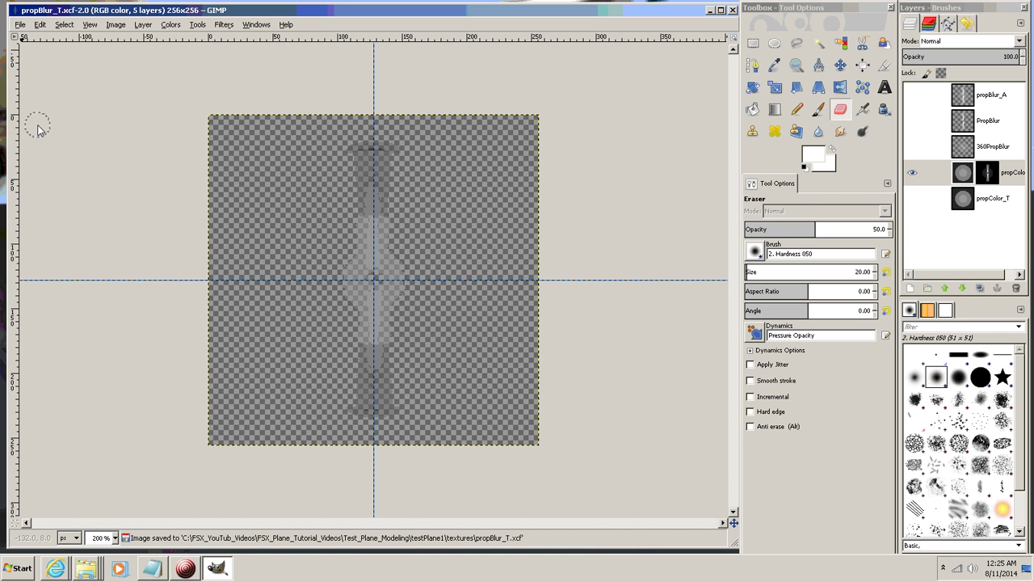
click(732, 10)
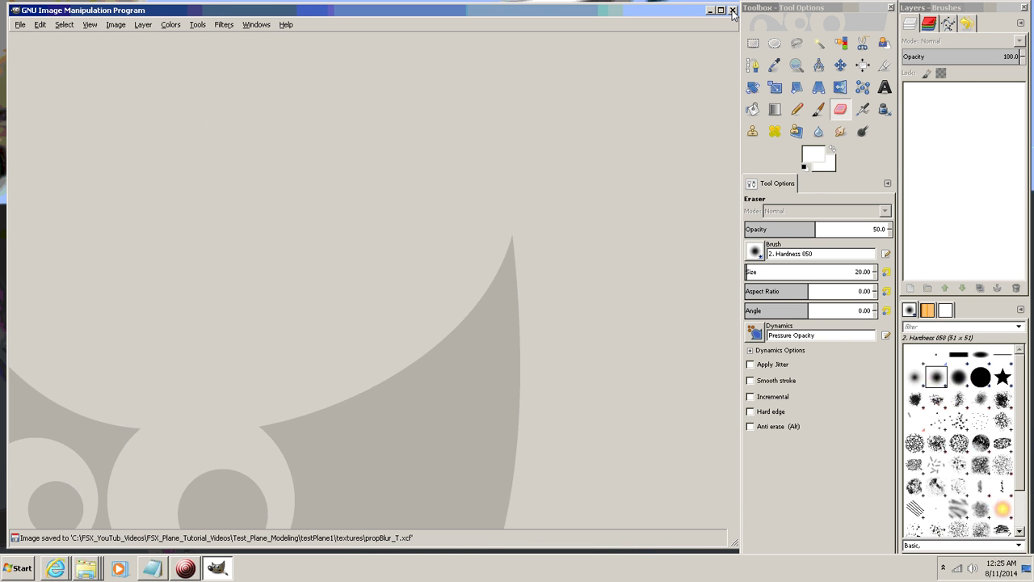
click(732, 11)
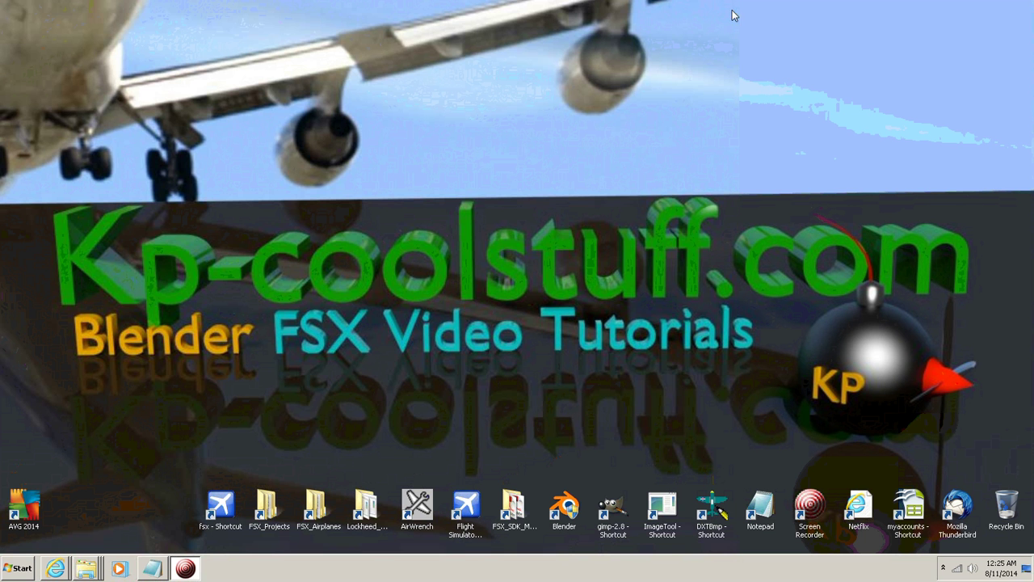